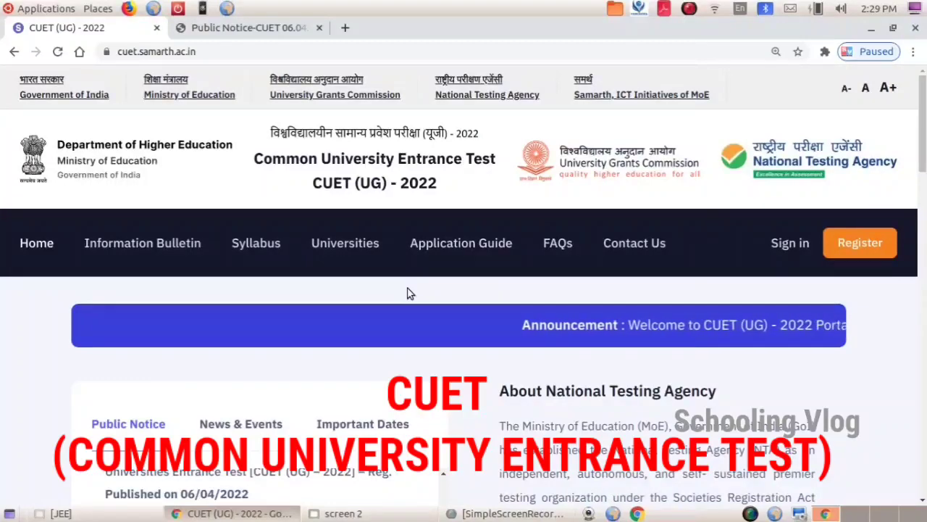
Open the candidate registration instructions from the CUET (UG) - 2022 home page
scroll(407, 294, down, 2)
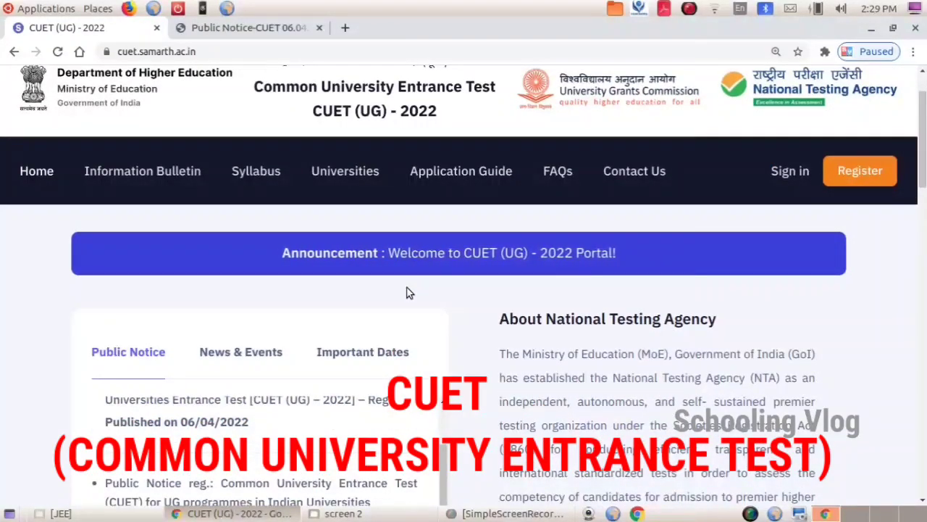
scroll(408, 292, down, 5)
scroll(407, 293, down, 3)
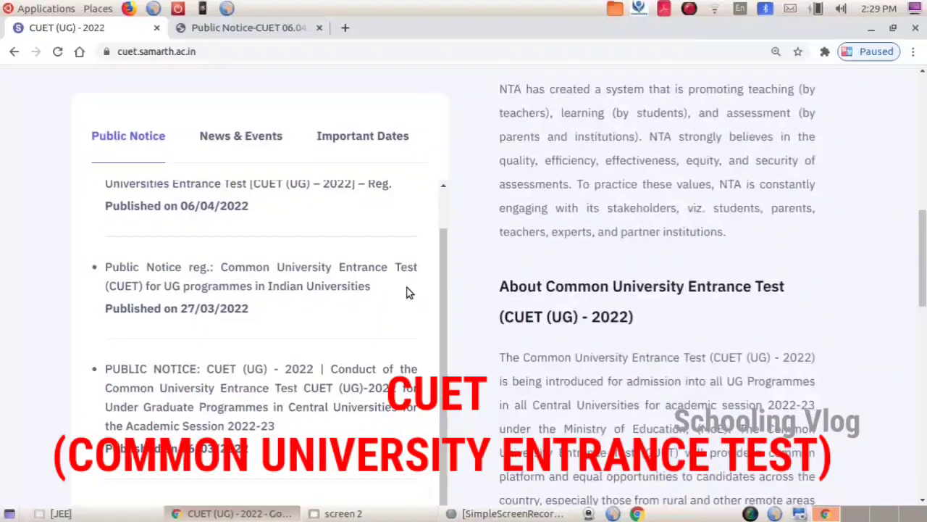
scroll(408, 290, up, 1)
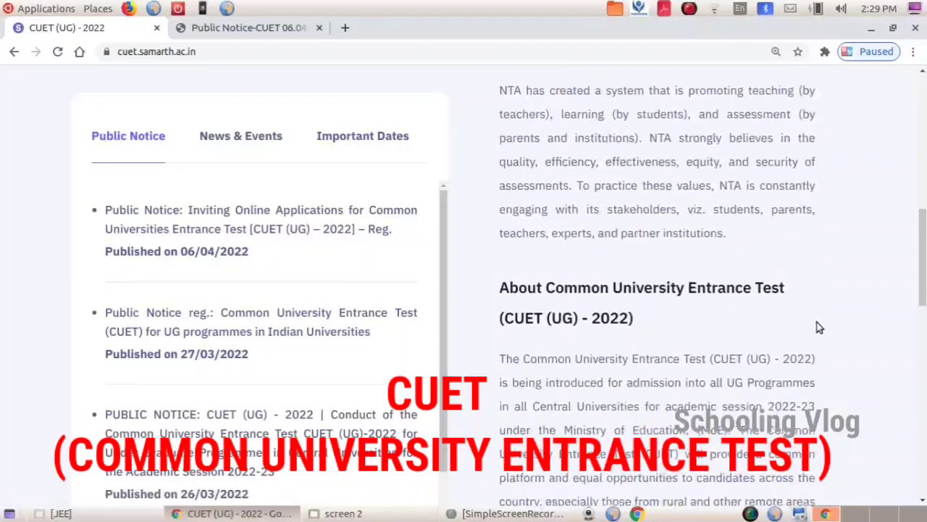
drag(922, 261, 890, 91)
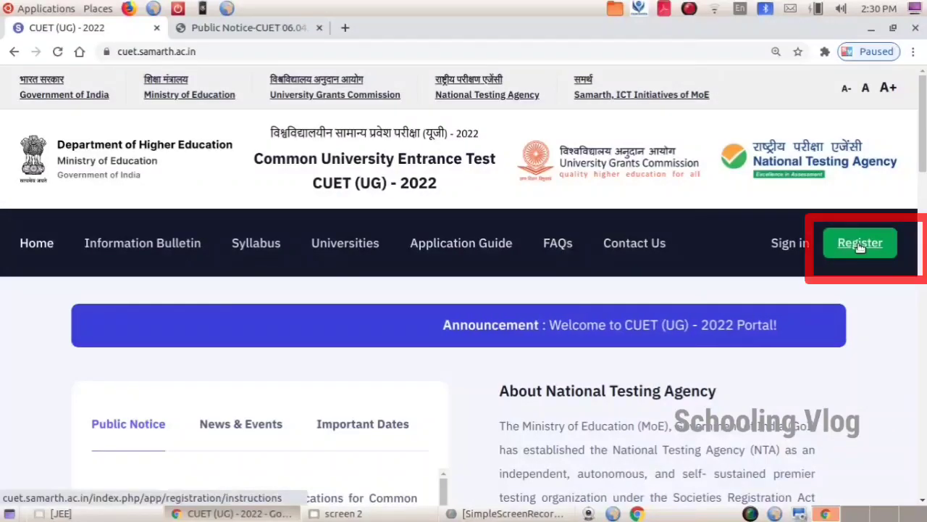
click(860, 245)
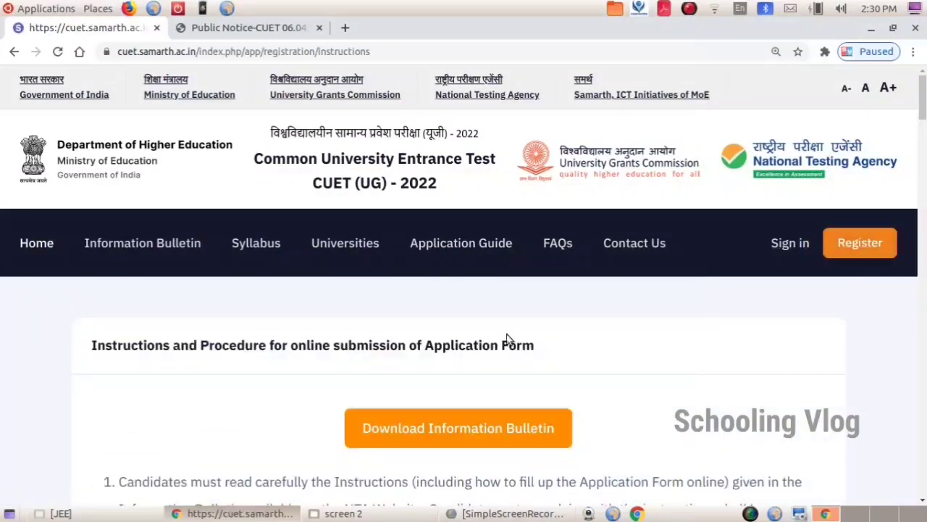
Read the application form instructions, including the registration steps and the size and format requirements for uploaded documents
scroll(504, 339, down, 3)
scroll(499, 337, up, 3)
scroll(497, 337, down, 6)
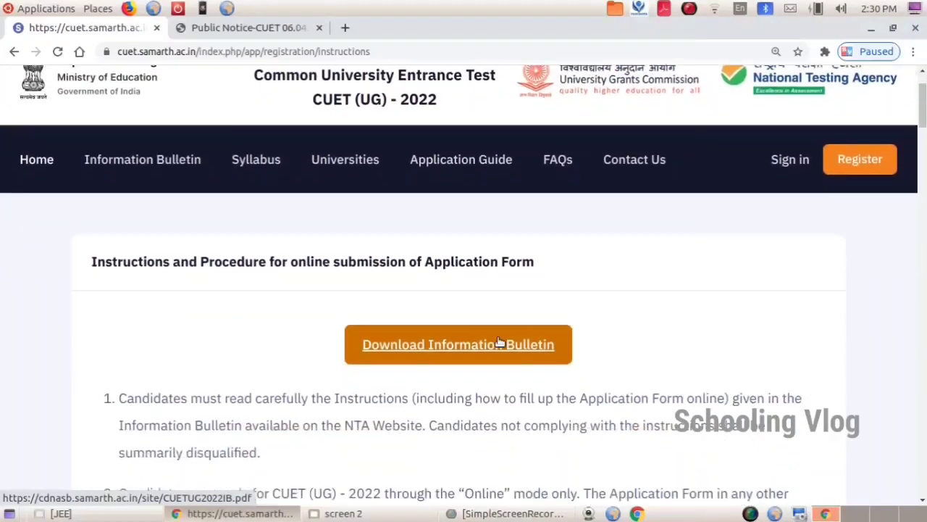
scroll(497, 342, down, 2)
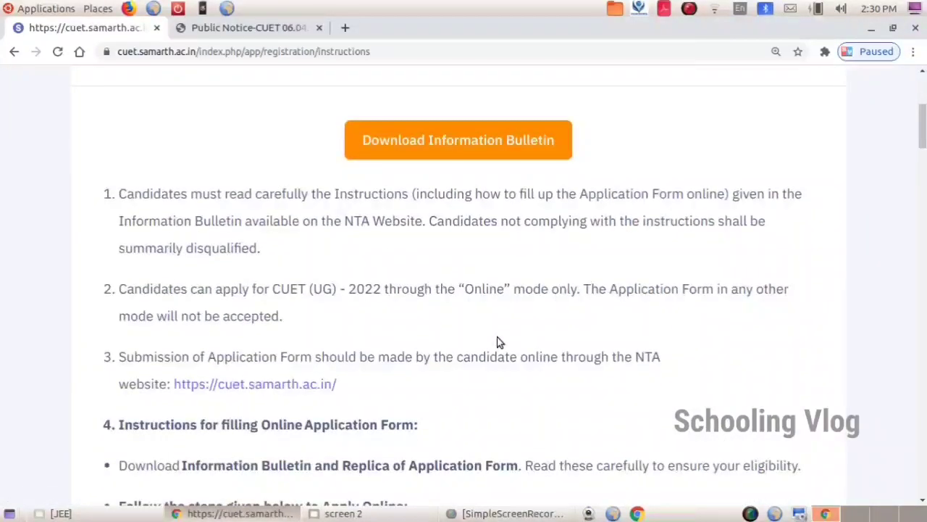
scroll(498, 342, down, 5)
scroll(497, 342, up, 2)
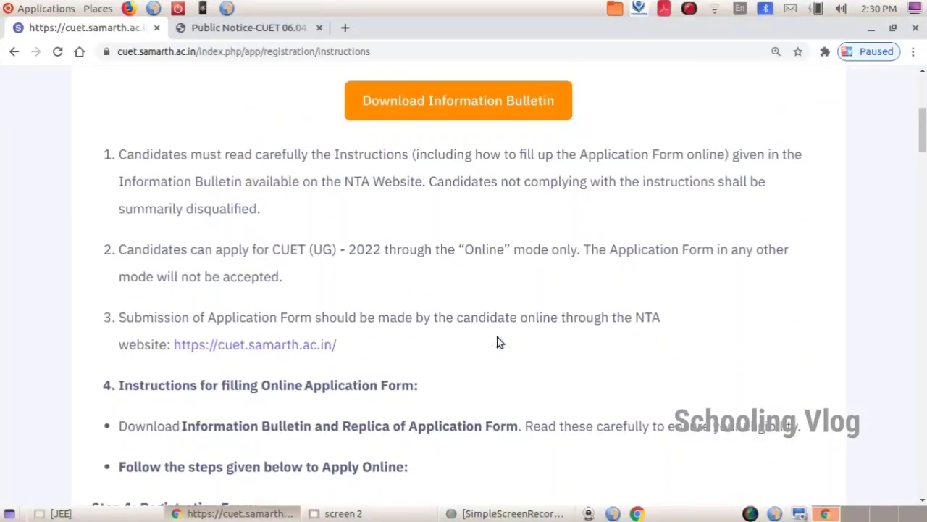
scroll(498, 342, down, 2)
scroll(497, 342, down, 4)
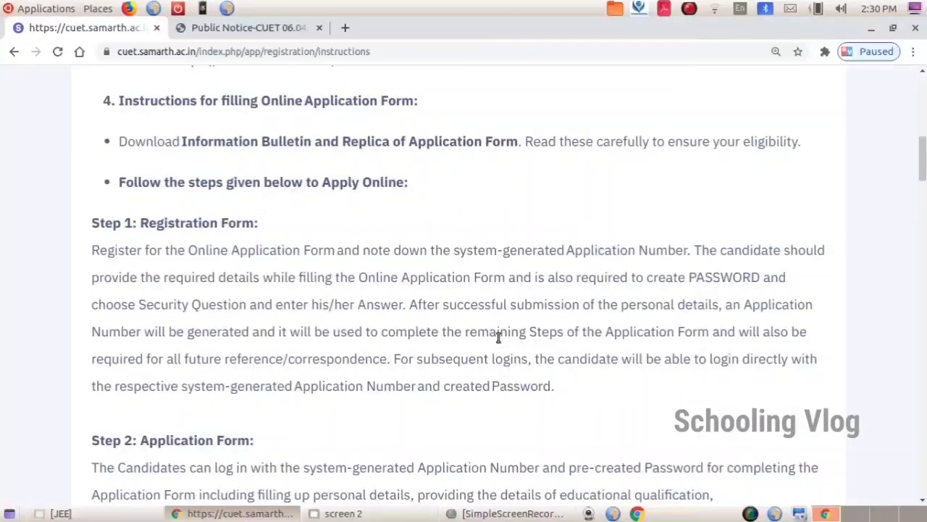
scroll(498, 338, down, 7)
scroll(498, 339, down, 1)
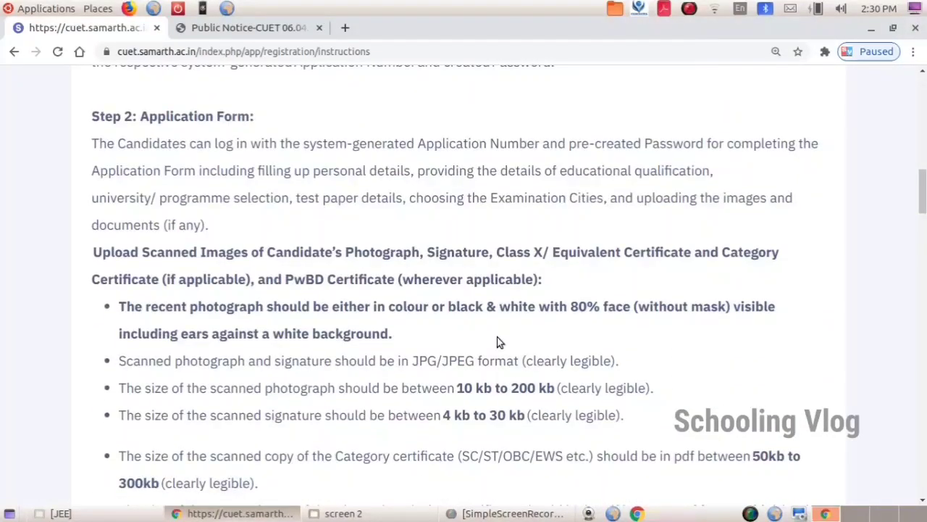
scroll(497, 342, down, 3)
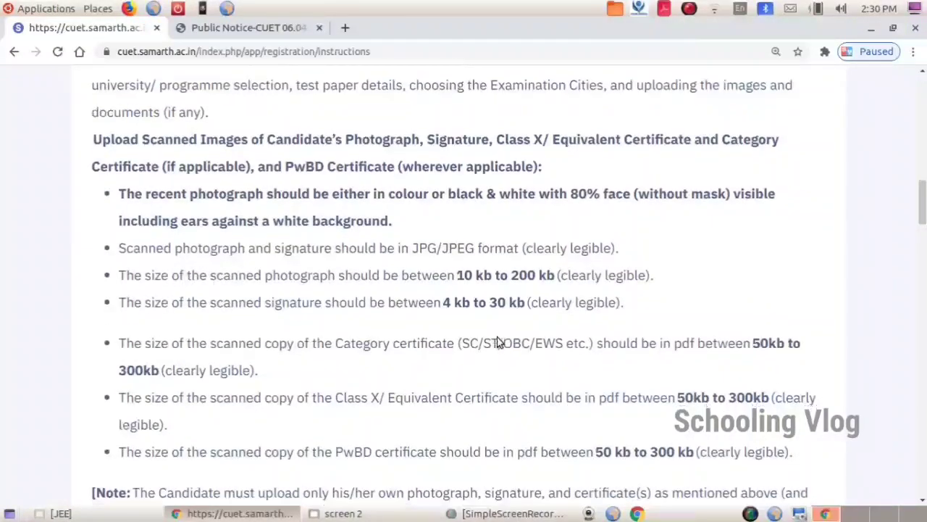
scroll(497, 342, down, 4)
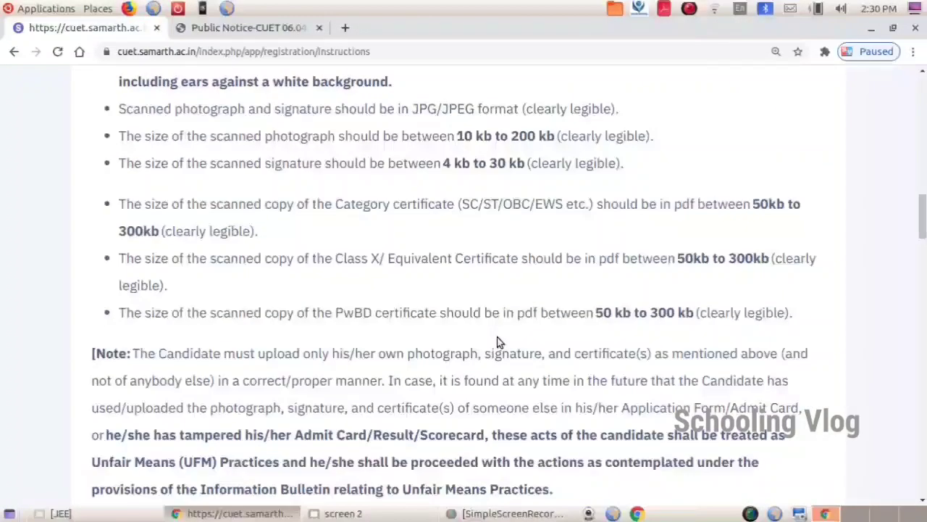
scroll(496, 342, up, 15)
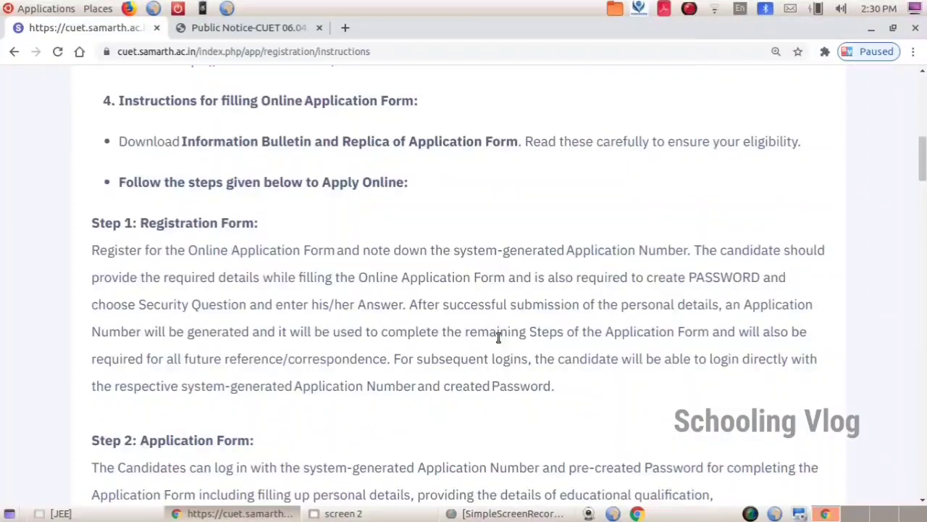
scroll(498, 339, down, 10)
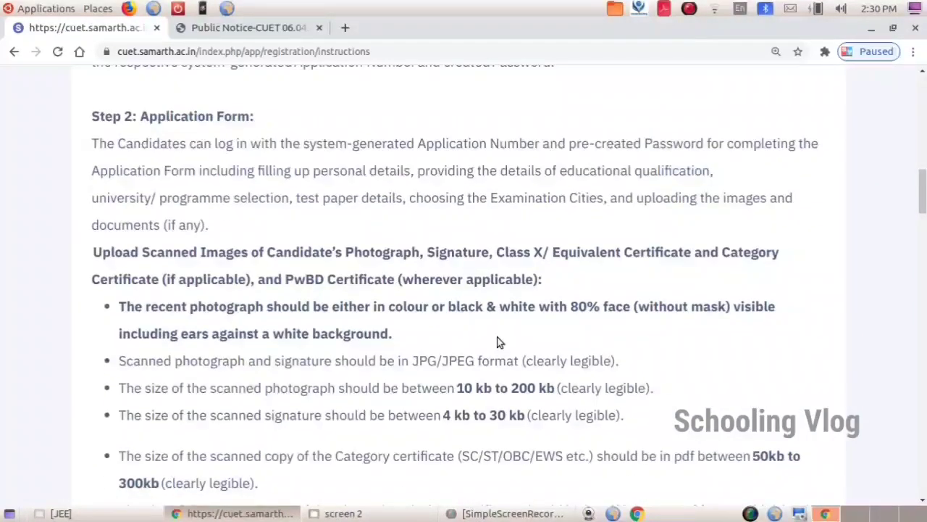
Accept the declaration about having read the Information Bulletin and proceed to the registration form
scroll(498, 339, down, 3)
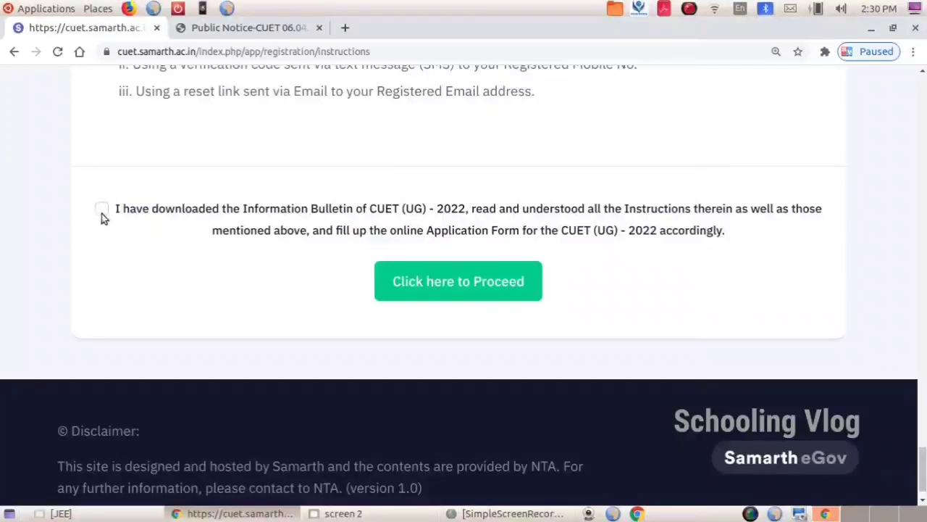
click(103, 210)
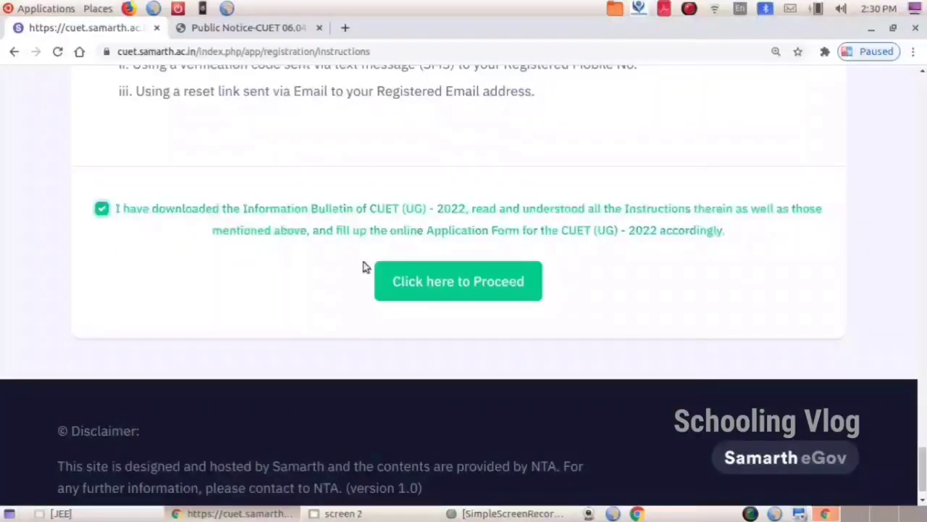
click(455, 283)
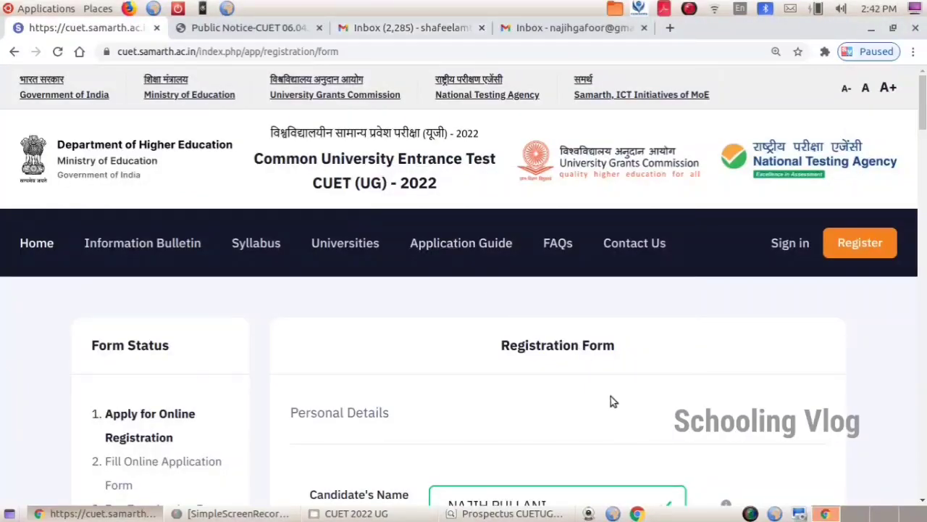
Review the Personal Details section of the registration form and look through the available identity types
scroll(611, 396, down, 2)
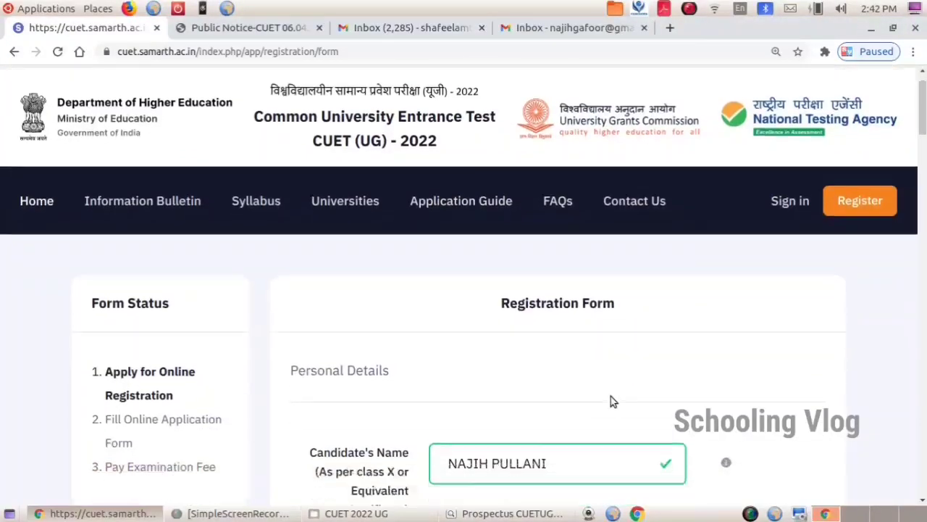
scroll(612, 396, up, 2)
scroll(612, 396, down, 4)
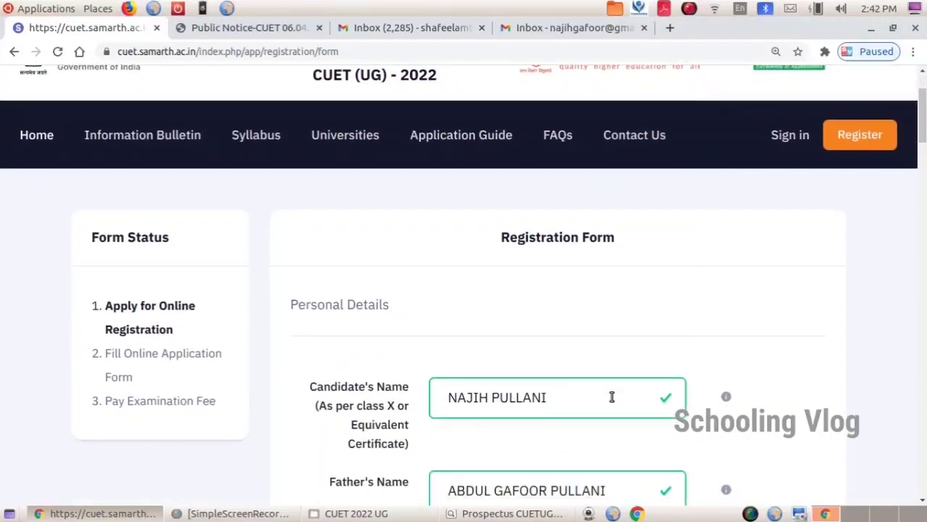
scroll(612, 396, down, 2)
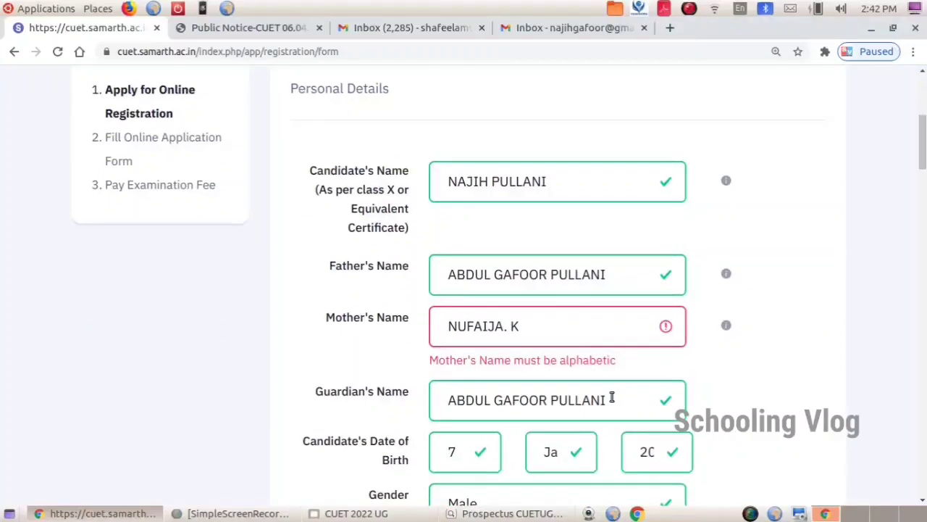
scroll(612, 397, down, 2)
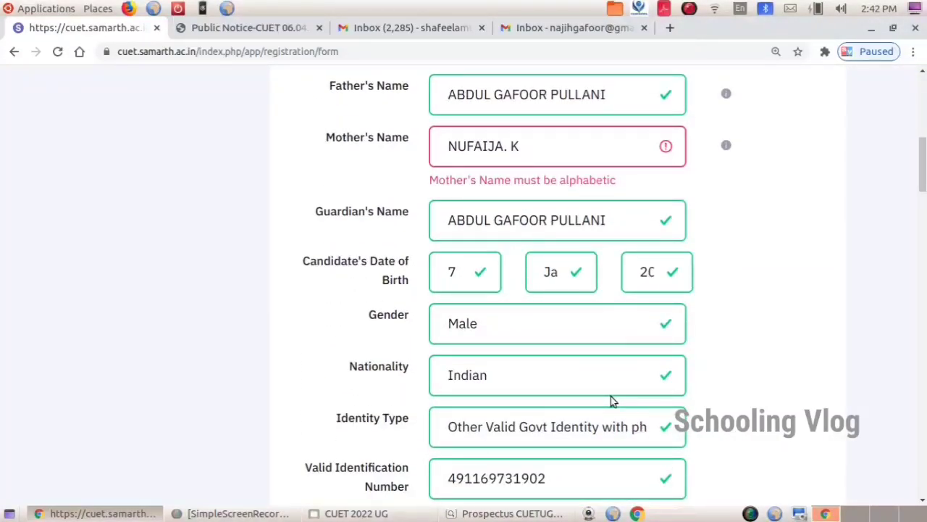
scroll(611, 397, down, 2)
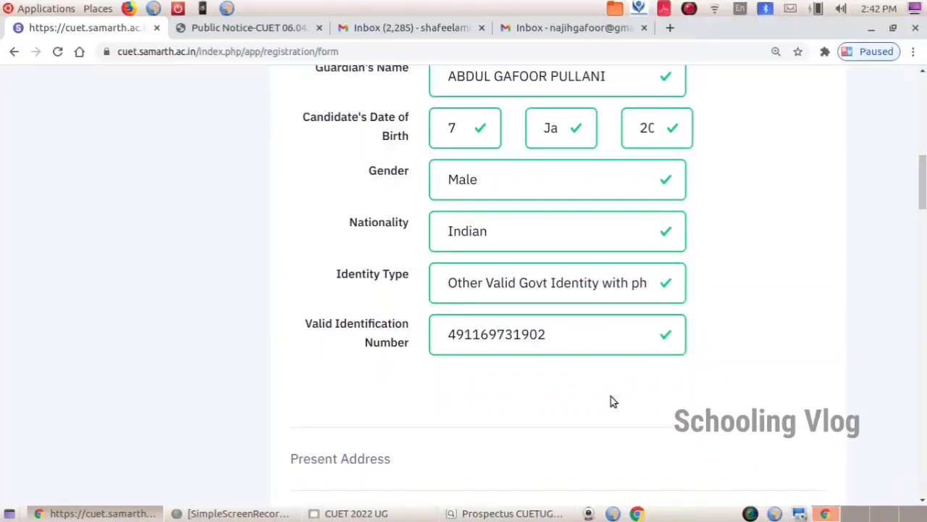
click(667, 285)
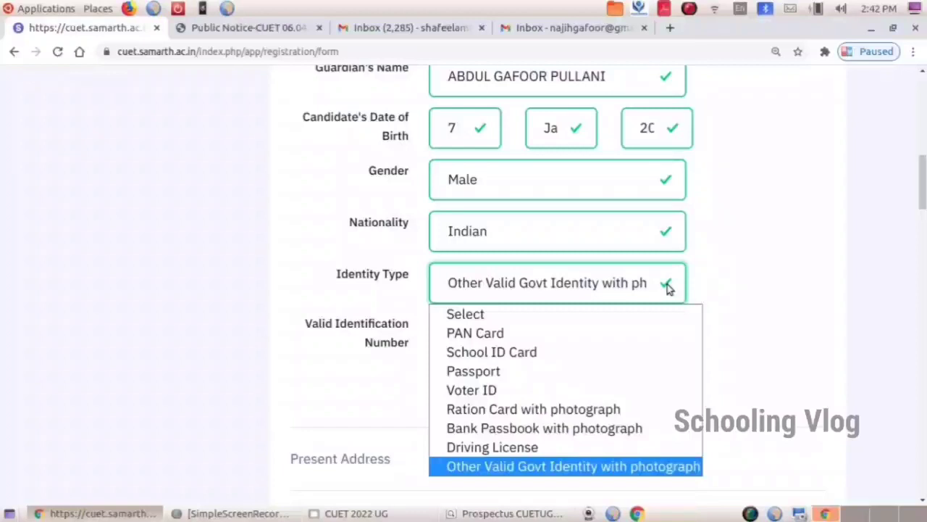
click(667, 287)
Review the Present Address section, including the e-mail, mobile number and alternate contact fields
scroll(668, 288, down, 5)
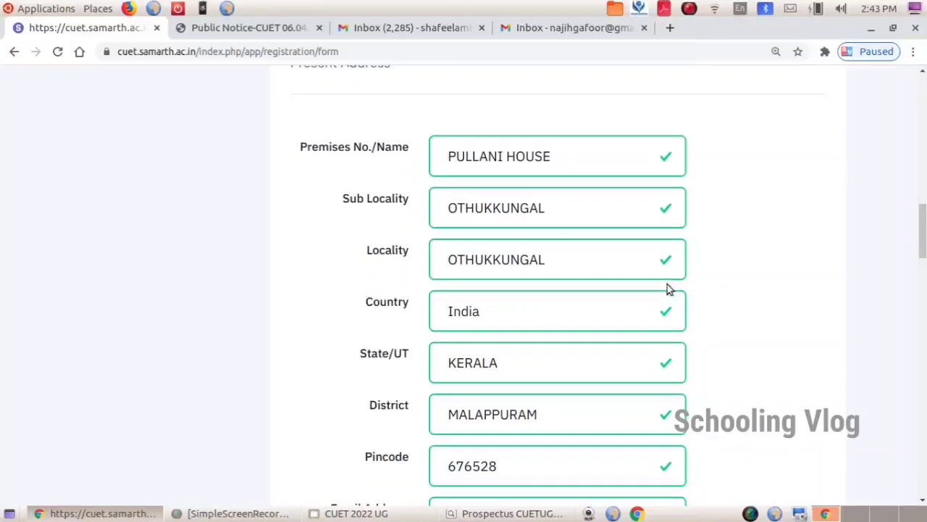
scroll(667, 288, up, 2)
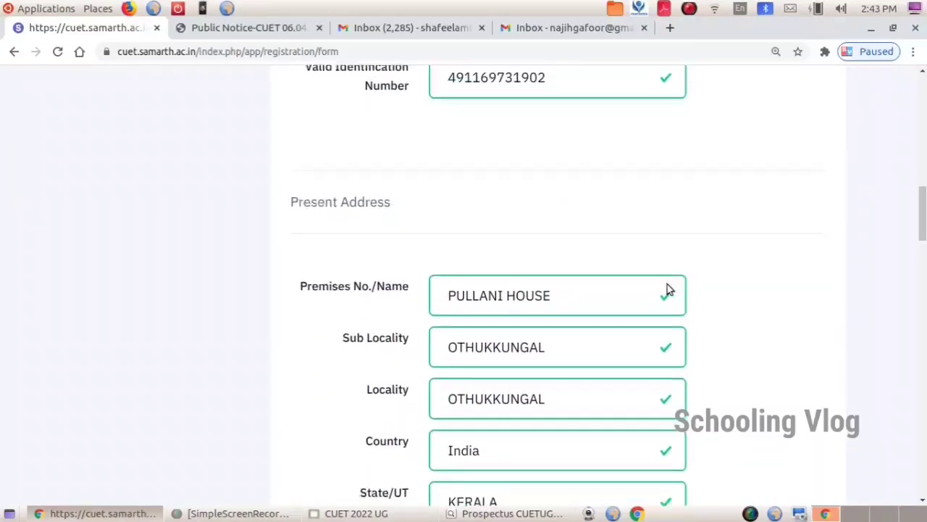
scroll(667, 288, down, 4)
scroll(667, 288, down, 3)
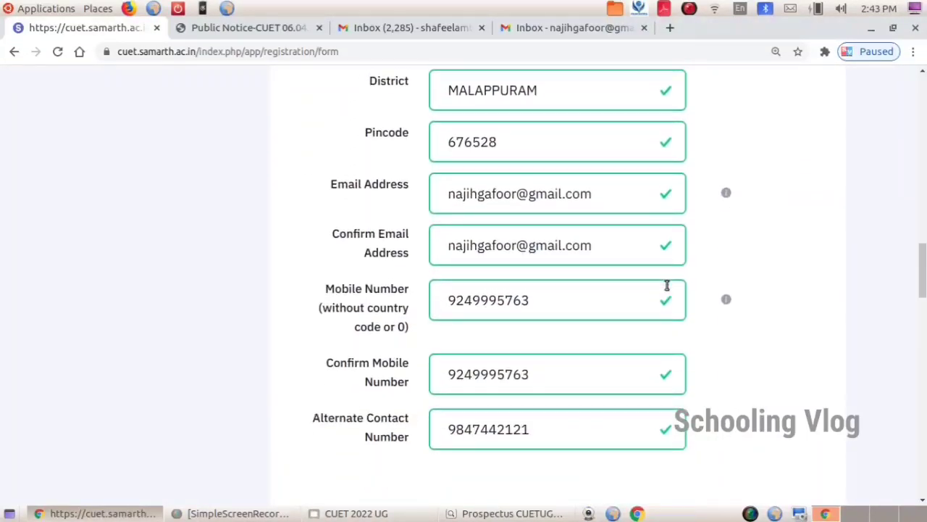
scroll(667, 286, down, 1)
scroll(668, 286, up, 2)
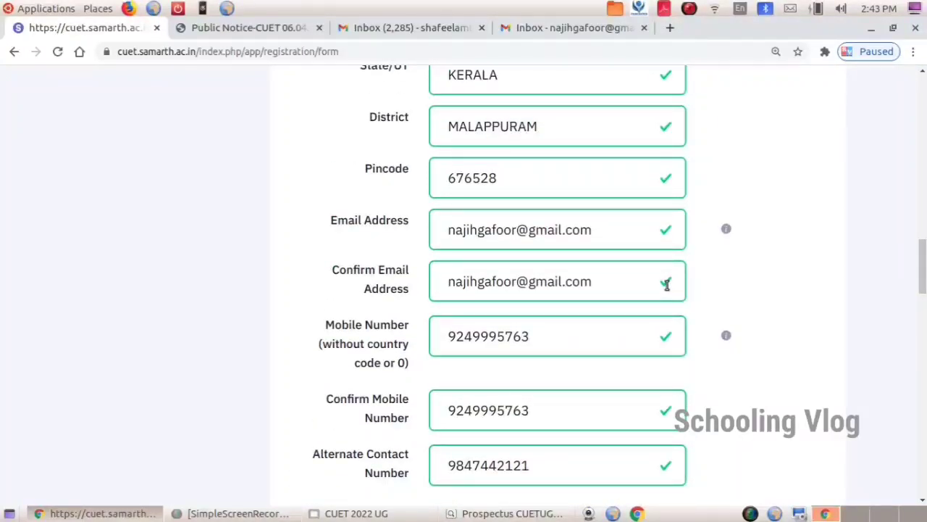
scroll(667, 285, down, 2)
Check the Permanent Address section and its option to copy the present address
scroll(667, 285, down, 4)
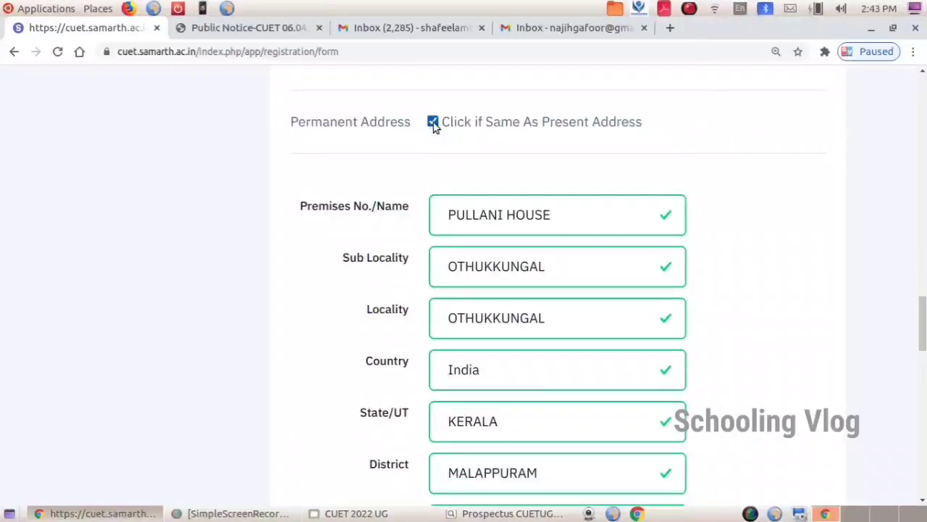
click(431, 121)
click(432, 124)
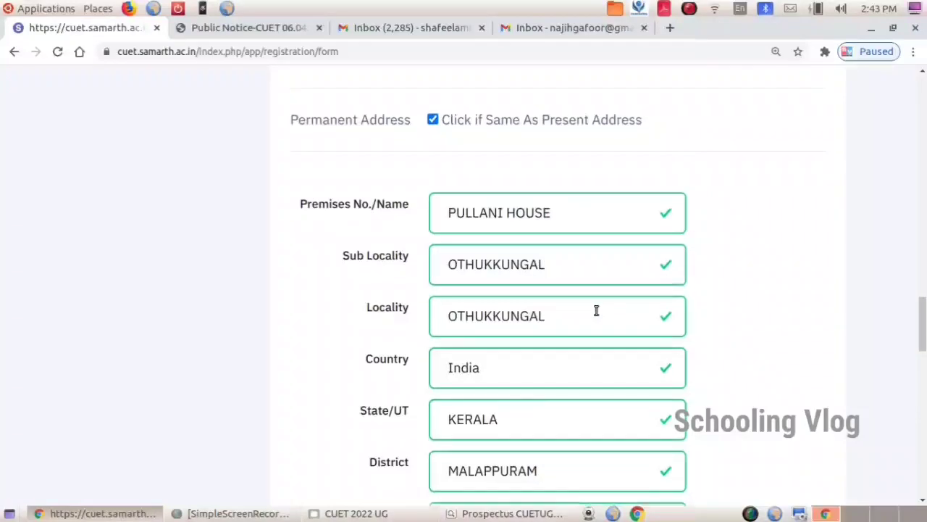
scroll(596, 310, down, 2)
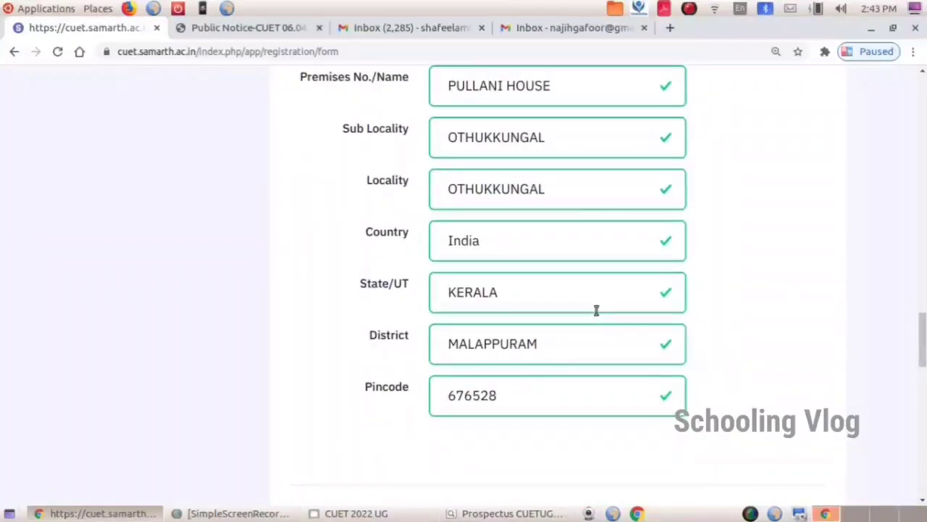
Review the Choose Password section, its password rules and the list of available security questions
scroll(596, 310, down, 5)
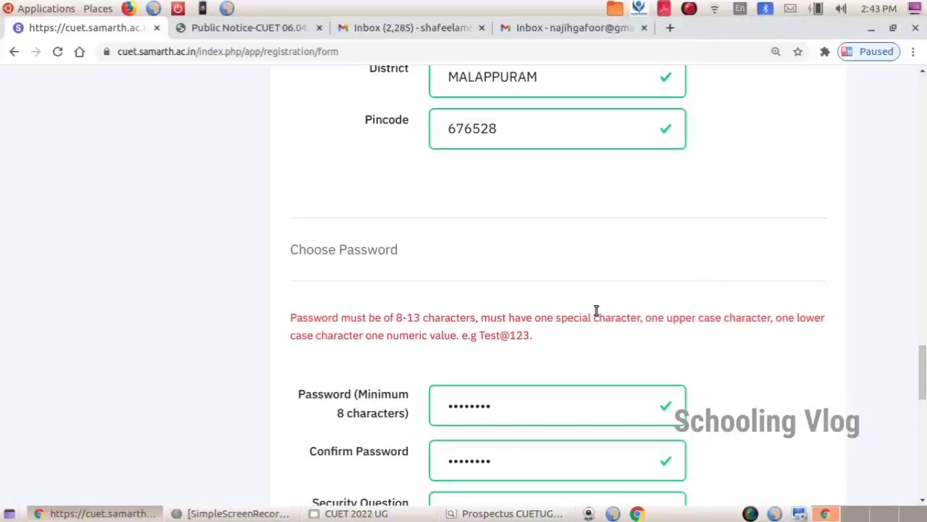
scroll(596, 310, down, 1)
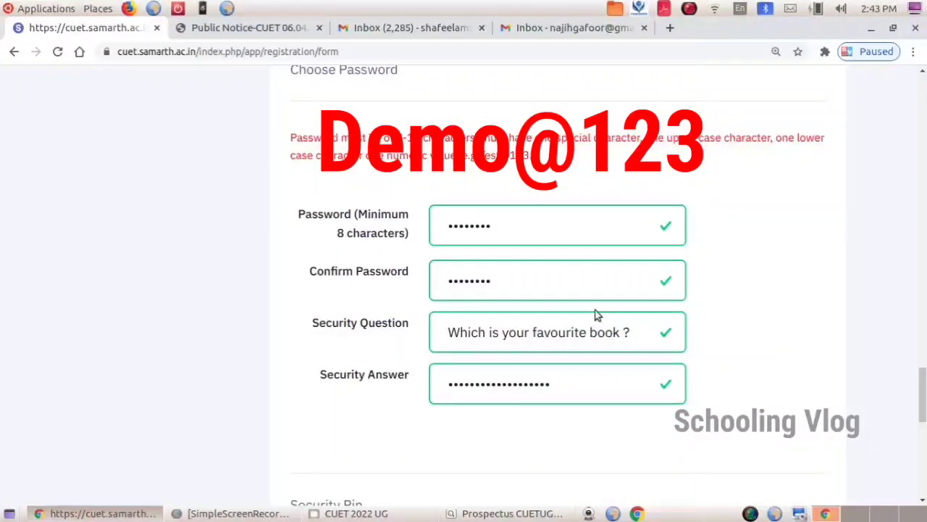
scroll(596, 314, down, 1)
click(657, 262)
click(657, 260)
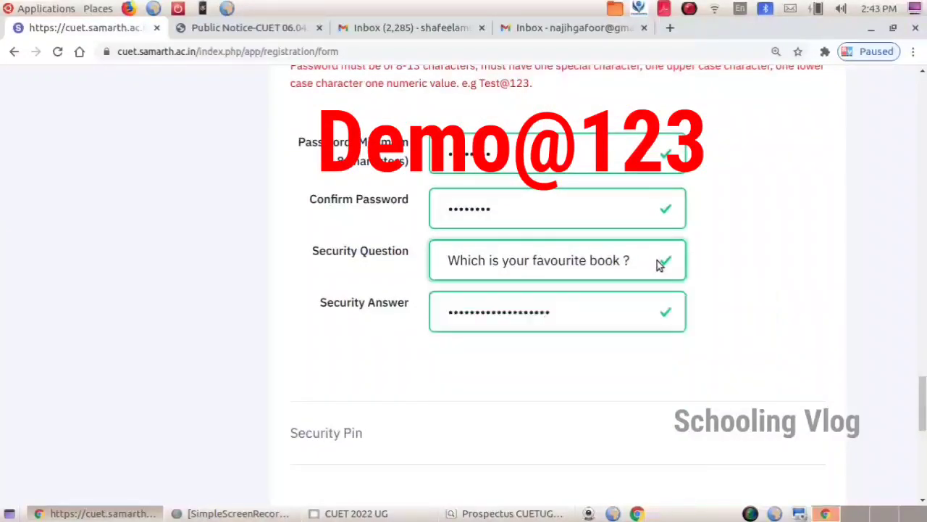
click(656, 261)
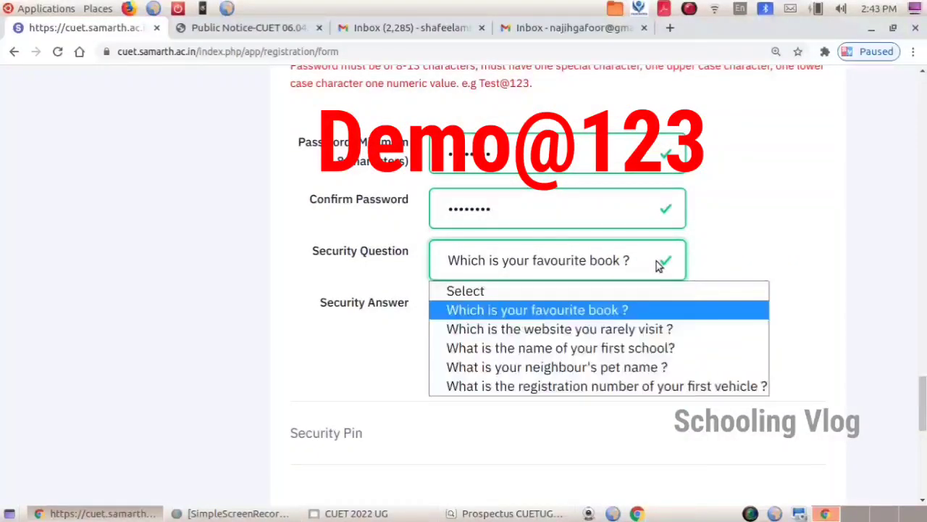
click(656, 261)
click(656, 261)
click(656, 261)
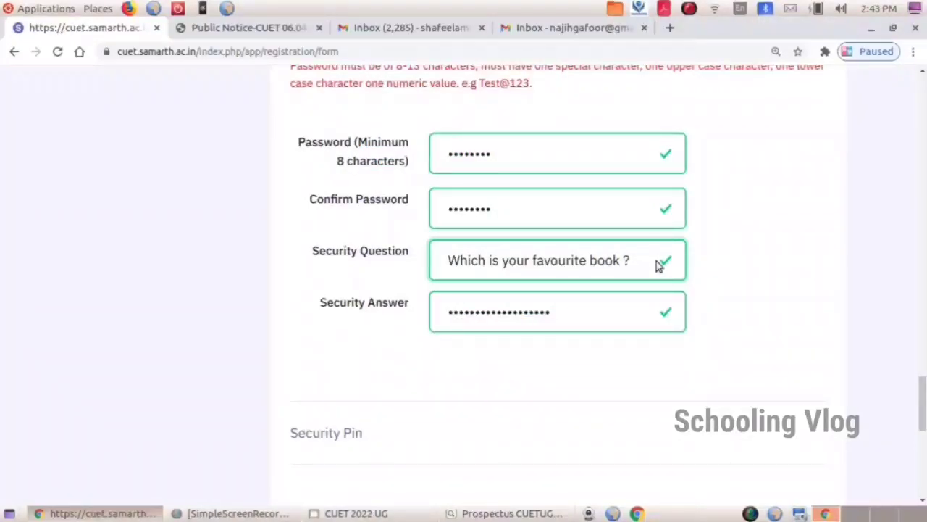
Enter the security pin shown in the image and submit the registration form
scroll(601, 362, down, 3)
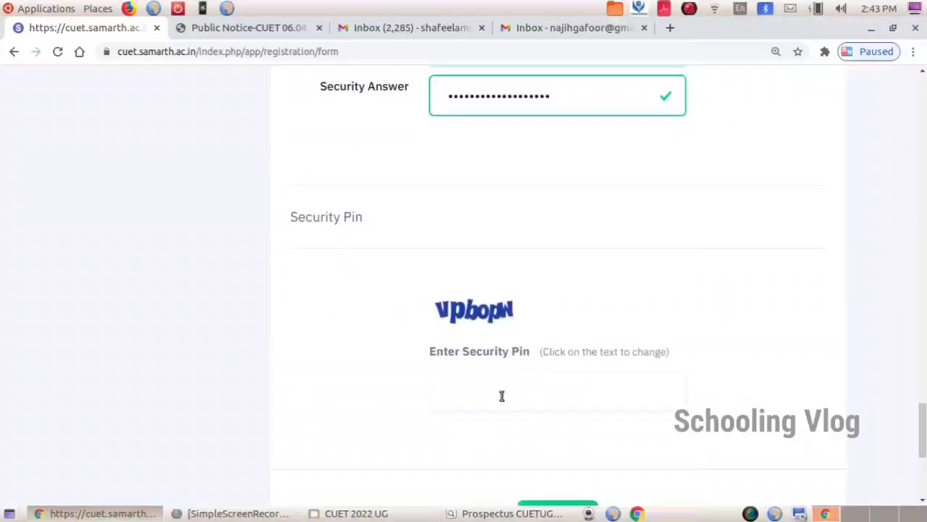
click(502, 396)
text(vpbopw)
scroll(565, 384, down, 2)
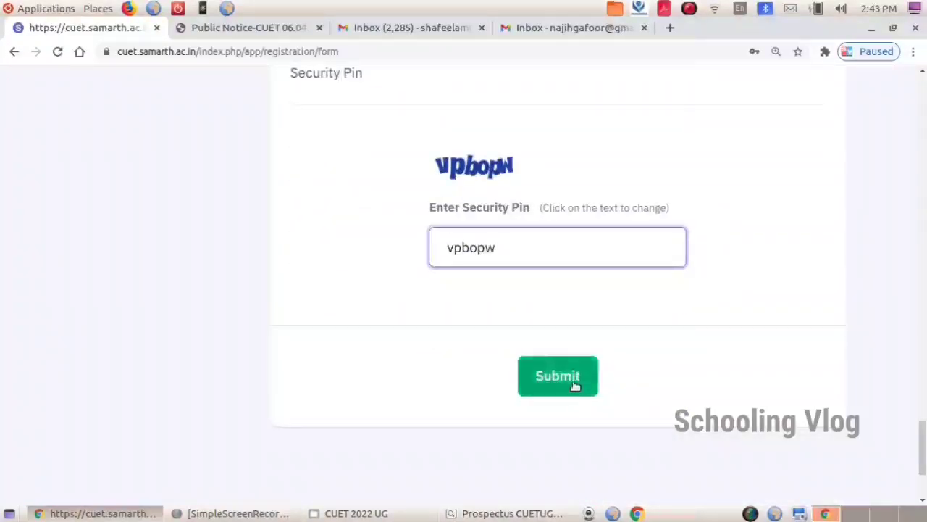
click(574, 385)
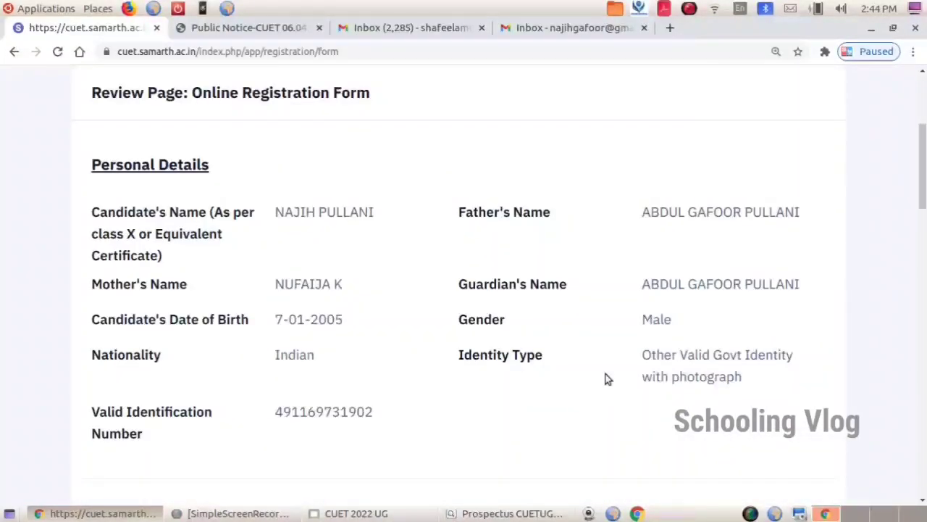
Review the submitted personal details, present and permanent addresses, and security question down to the particulars checklist
scroll(607, 378, down, 5)
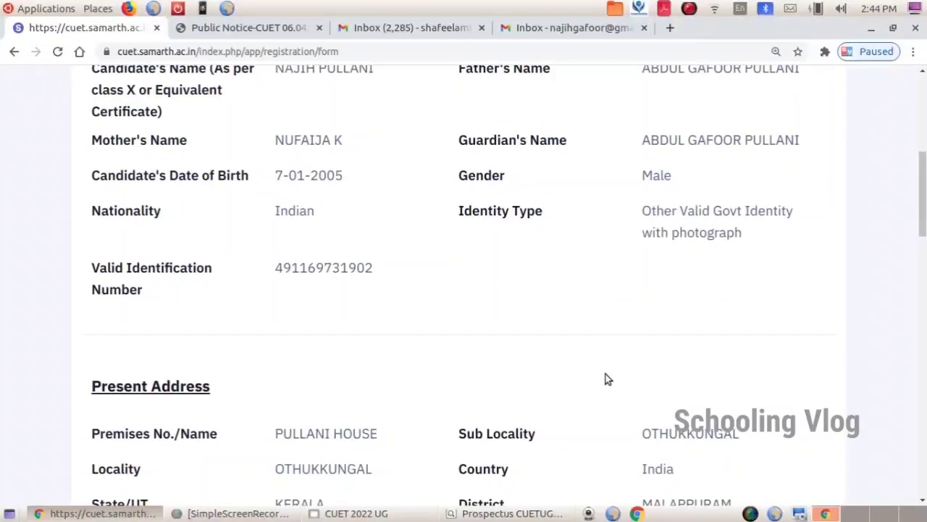
scroll(607, 378, down, 2)
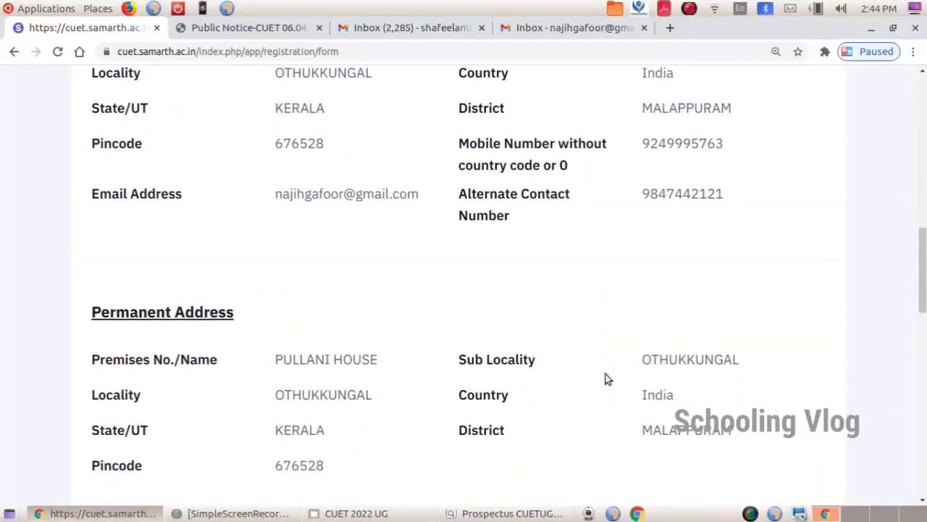
scroll(607, 378, down, 3)
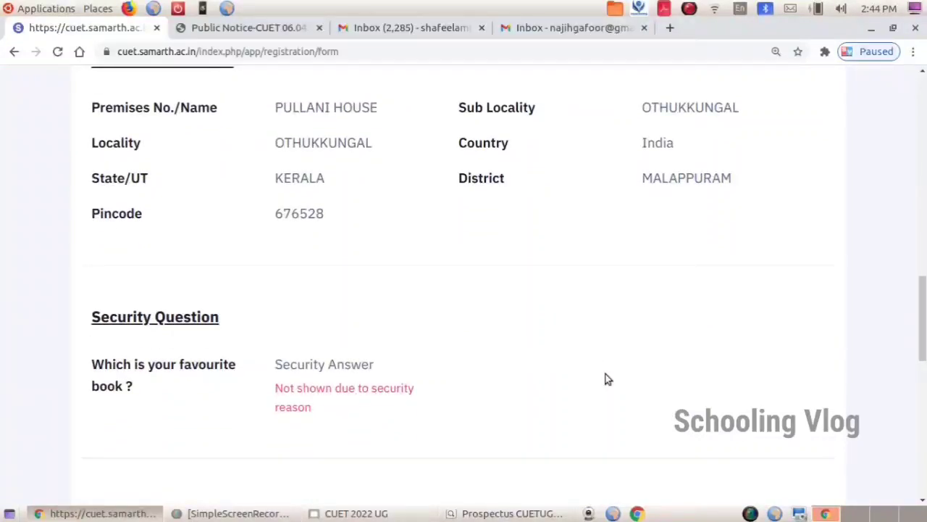
scroll(607, 378, down, 4)
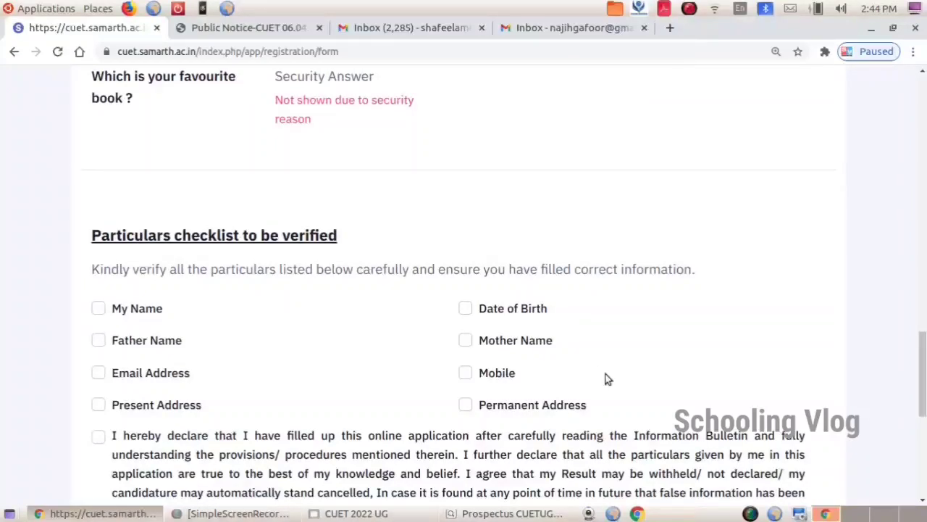
scroll(607, 378, down, 1)
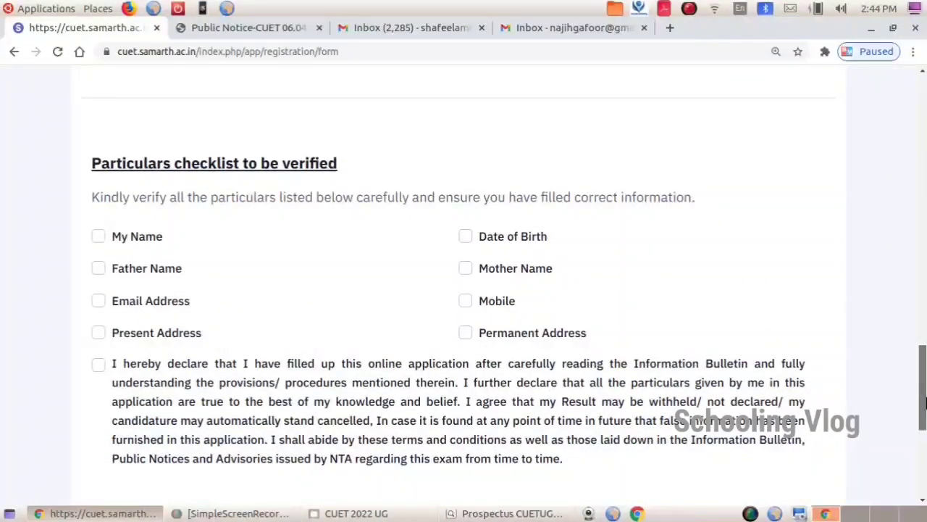
drag(921, 398, 906, 418)
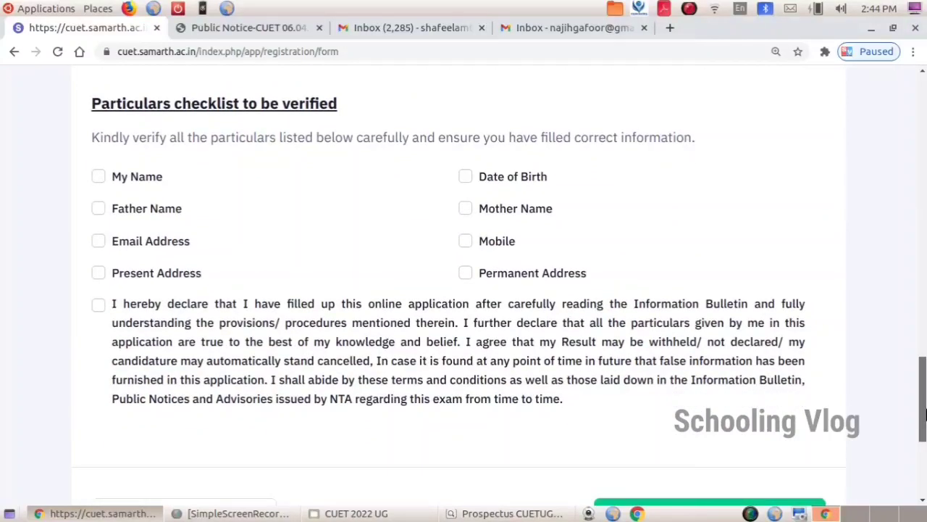
scroll(233, 230, down, 1)
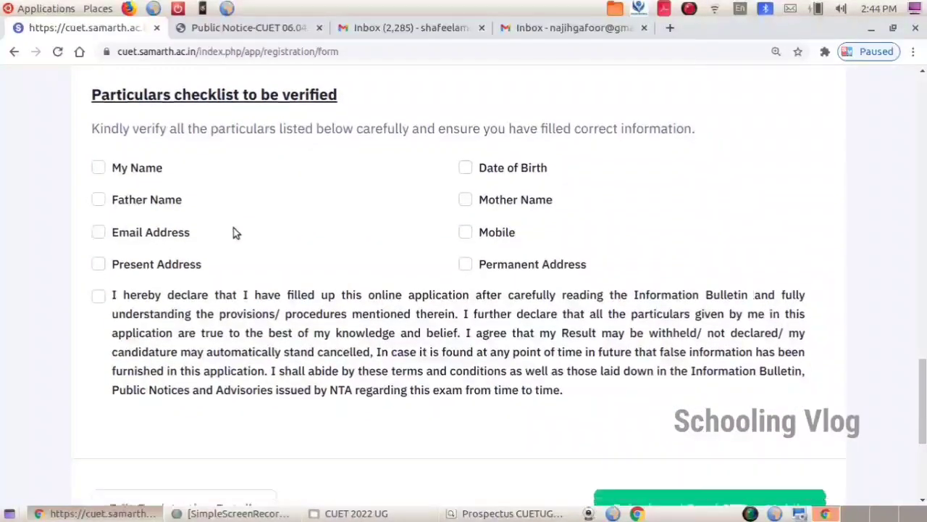
Mark all eight particulars and the declaration as verified, and submit the registration to send the OTP to the mobile
click(98, 104)
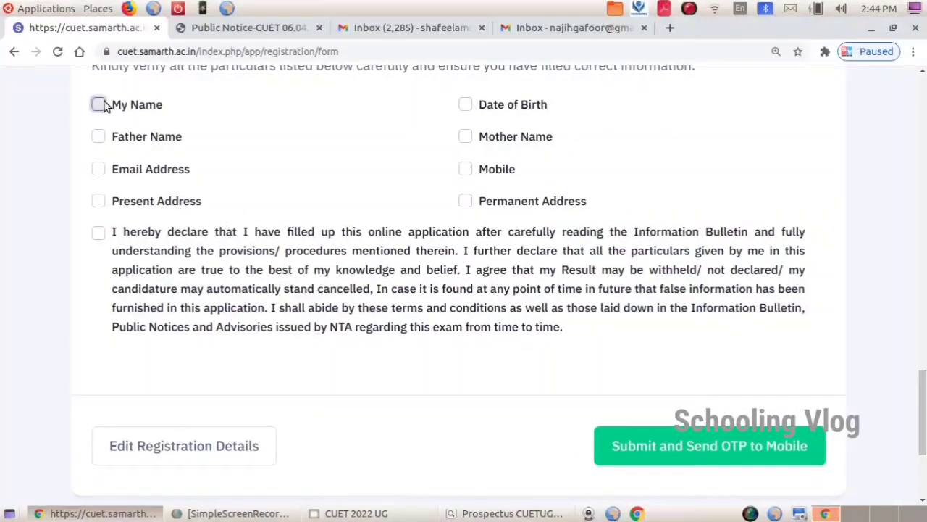
click(99, 136)
click(98, 169)
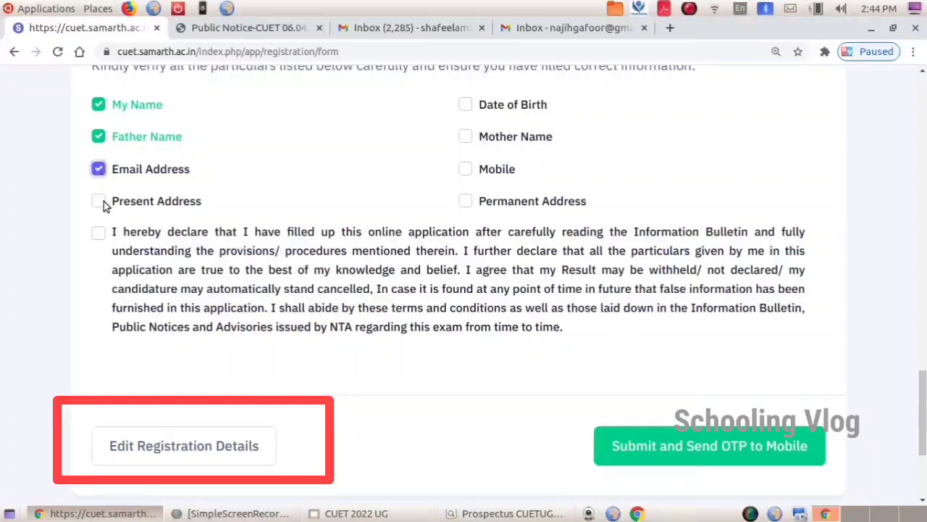
click(98, 201)
click(465, 105)
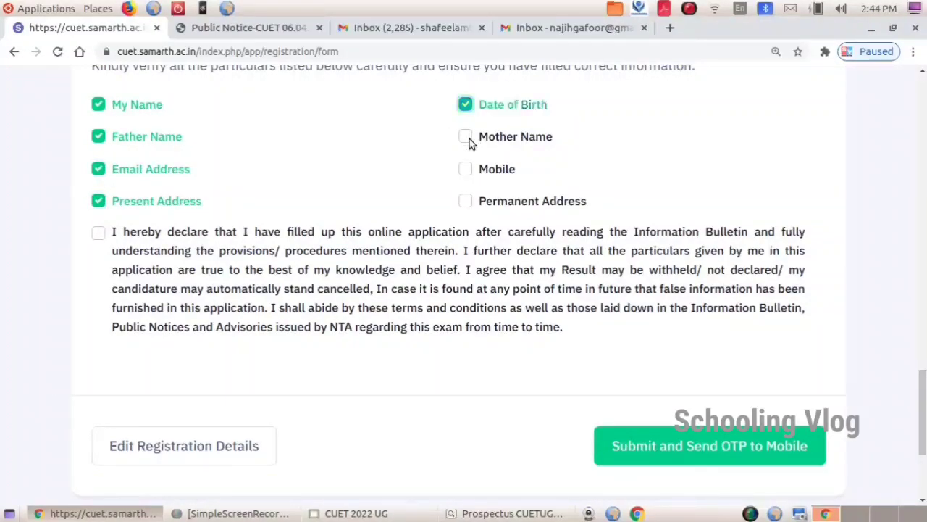
click(465, 137)
click(465, 169)
click(466, 201)
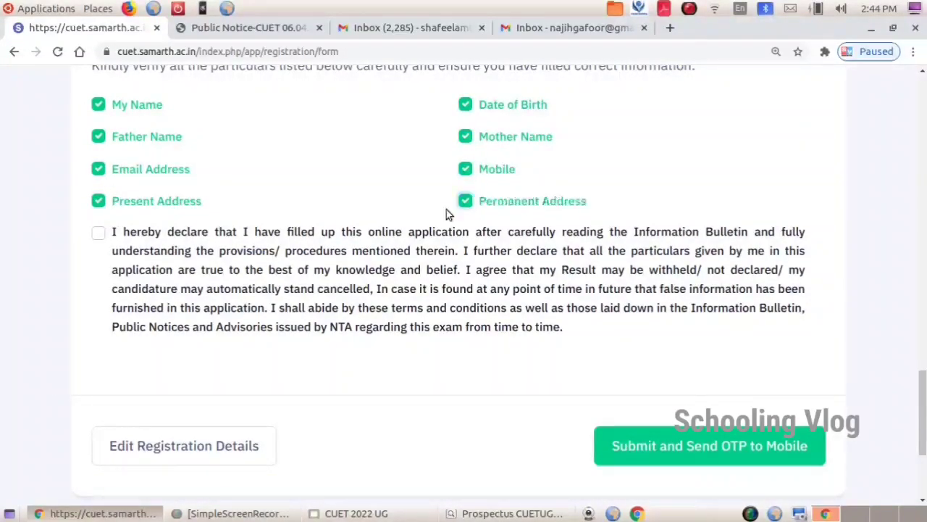
click(99, 233)
click(656, 449)
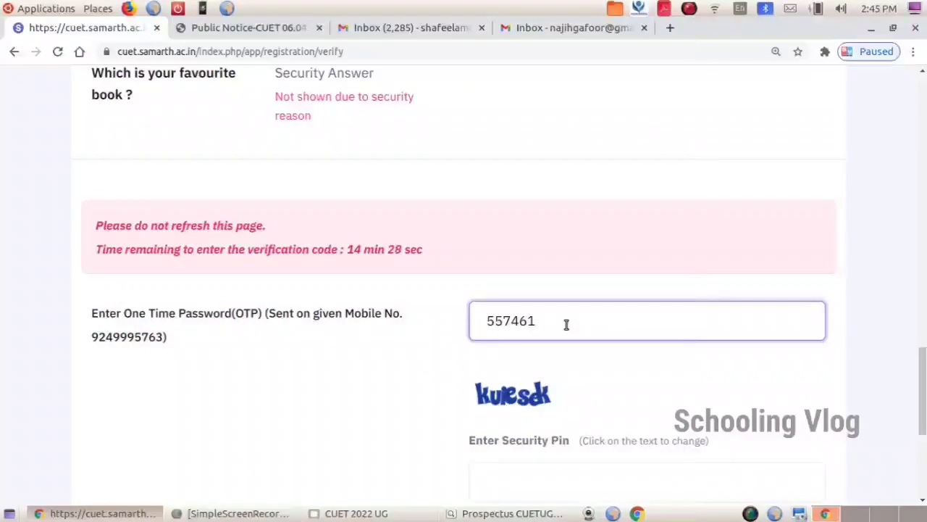
Load a new security pin image below the mobile OTP, enter its pin and submit the verification
scroll(577, 306, down, 3)
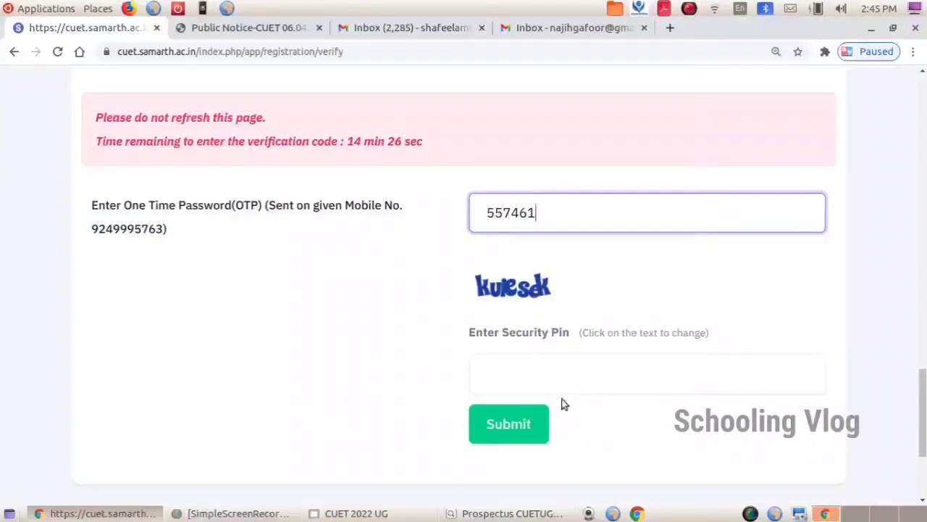
click(520, 288)
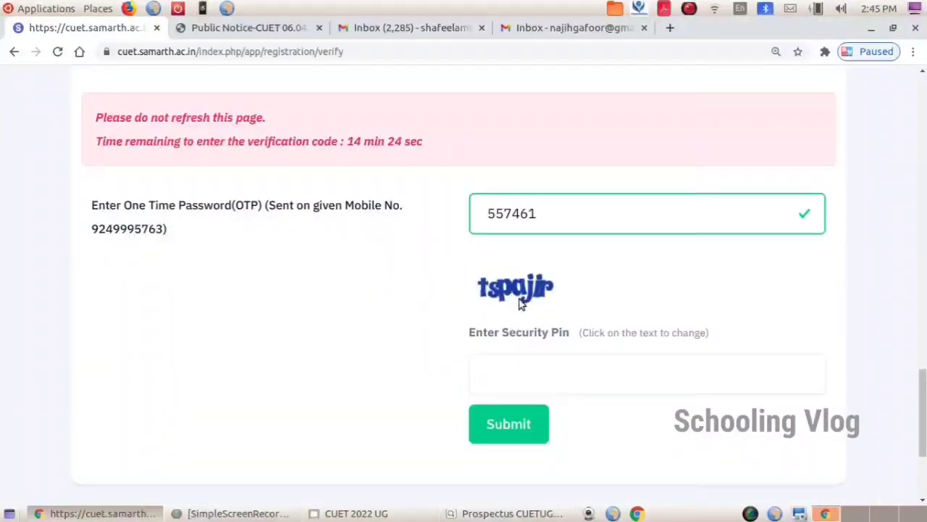
click(573, 386)
text(tspa)
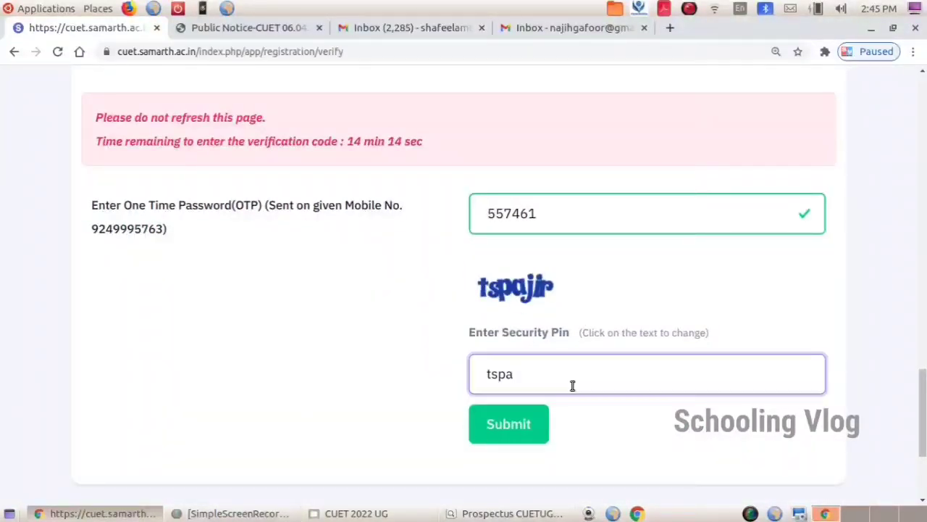
text(ji)
text(r)
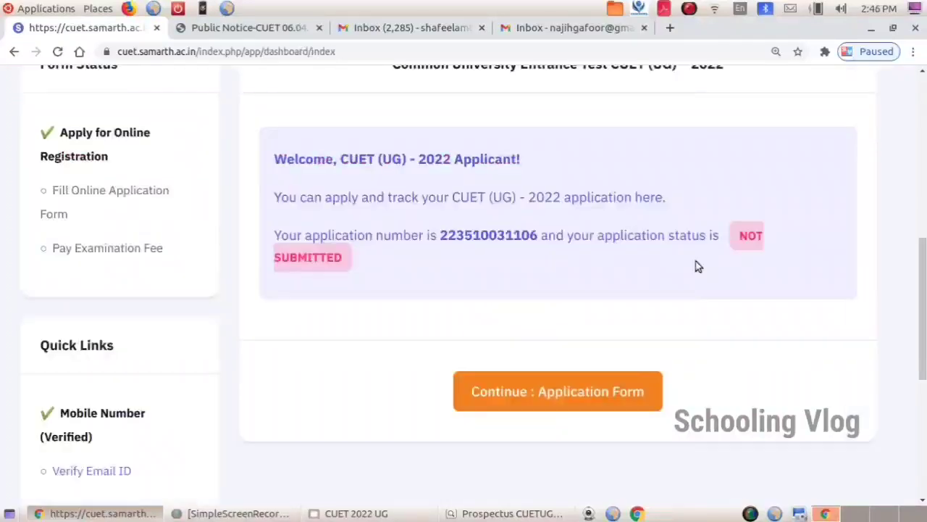
Check the registration progress and application status on the dashboard, and continue to the application form
scroll(695, 266, up, 5)
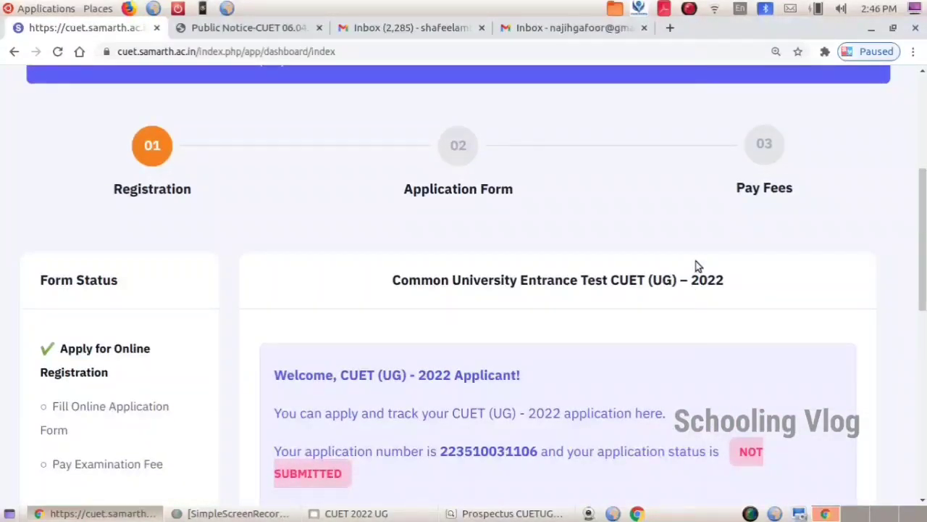
scroll(695, 267, down, 6)
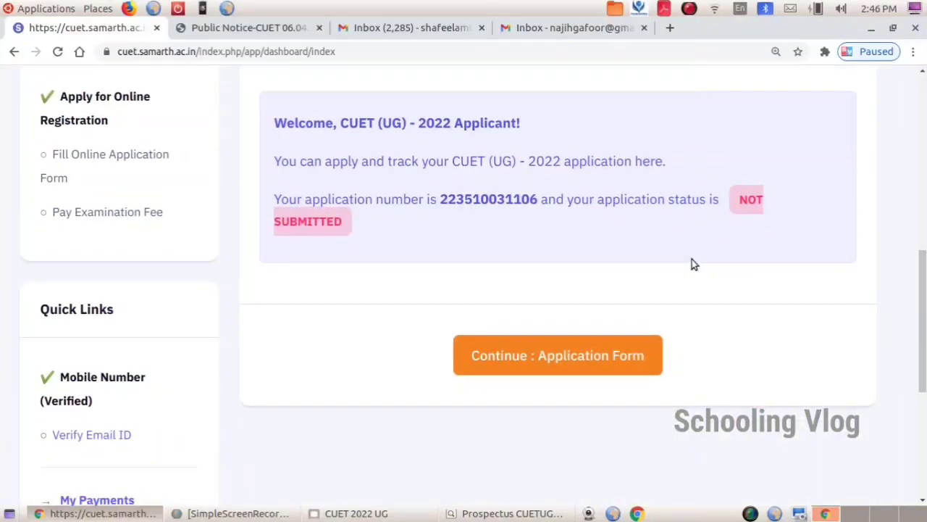
scroll(689, 269, up, 2)
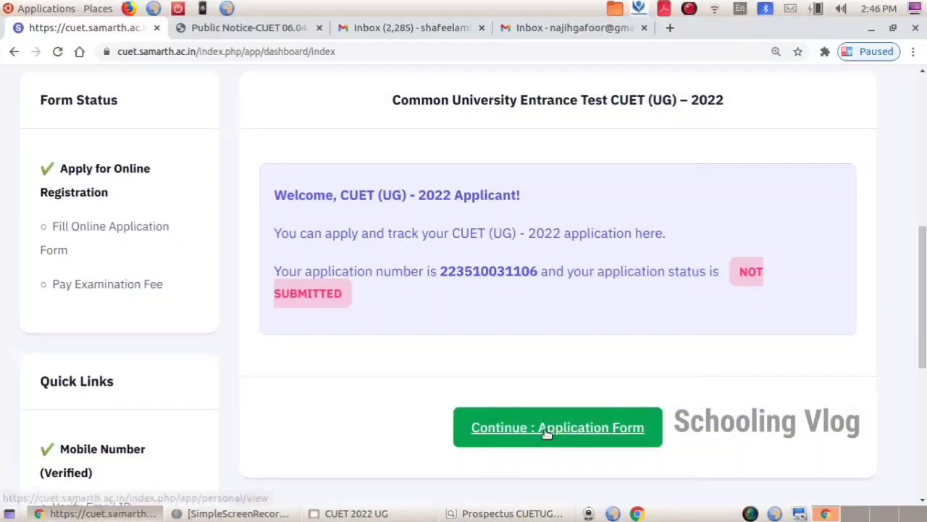
click(545, 430)
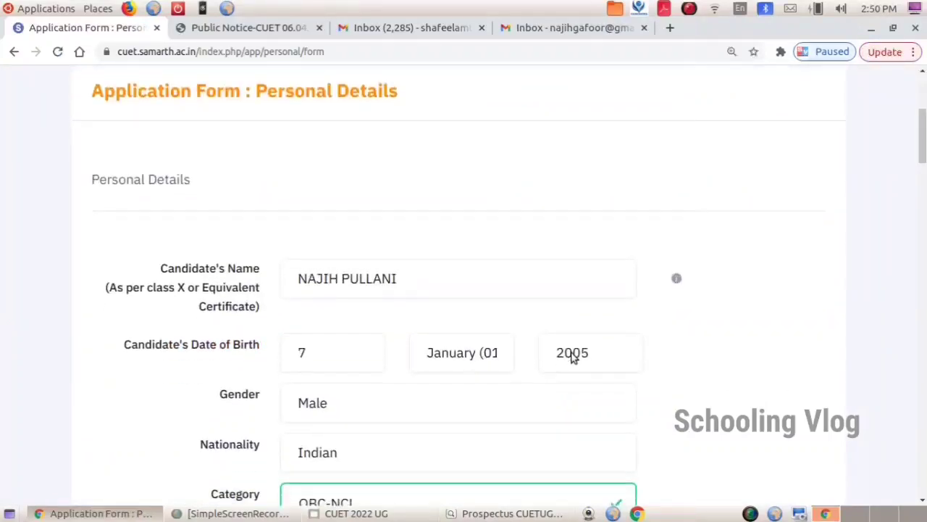
Review the candidate and parent details in the application form, keeping Government Service as the father's occupation
scroll(572, 357, down, 3)
scroll(573, 357, up, 2)
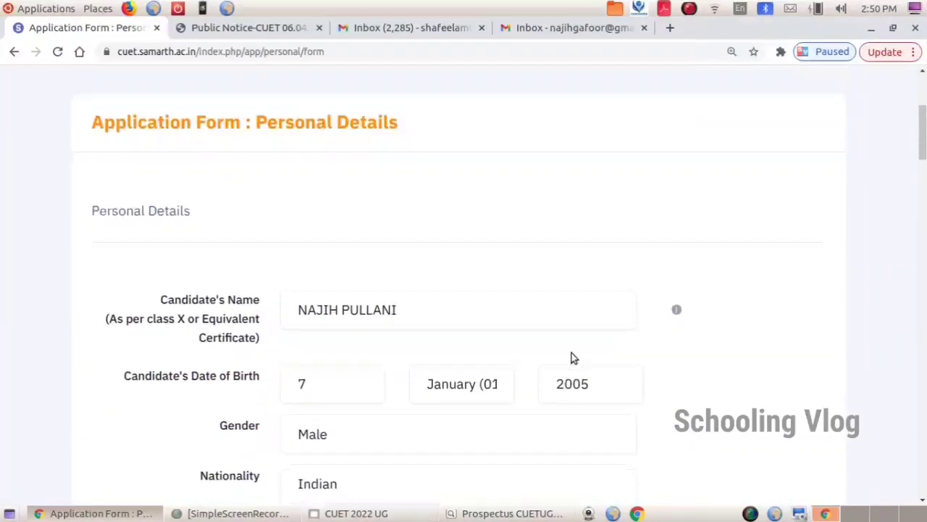
scroll(572, 357, down, 6)
scroll(573, 357, down, 4)
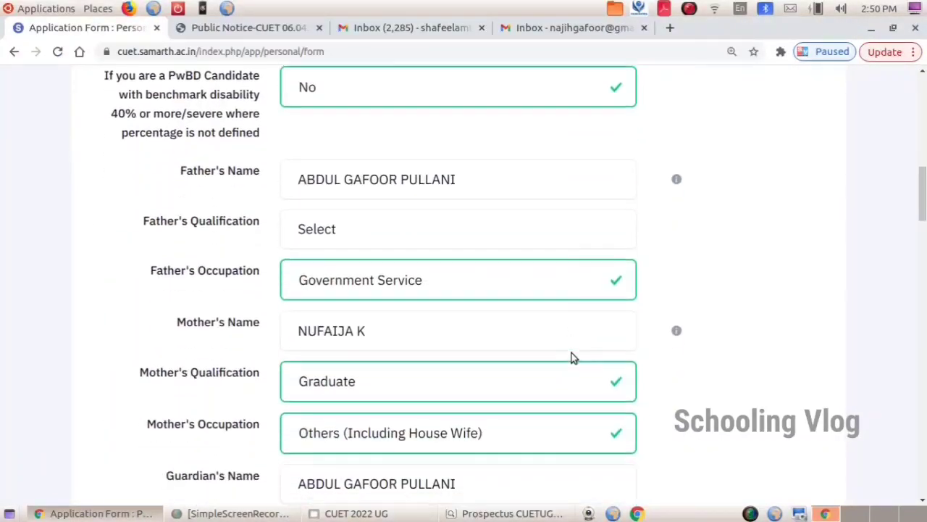
scroll(572, 357, down, 1)
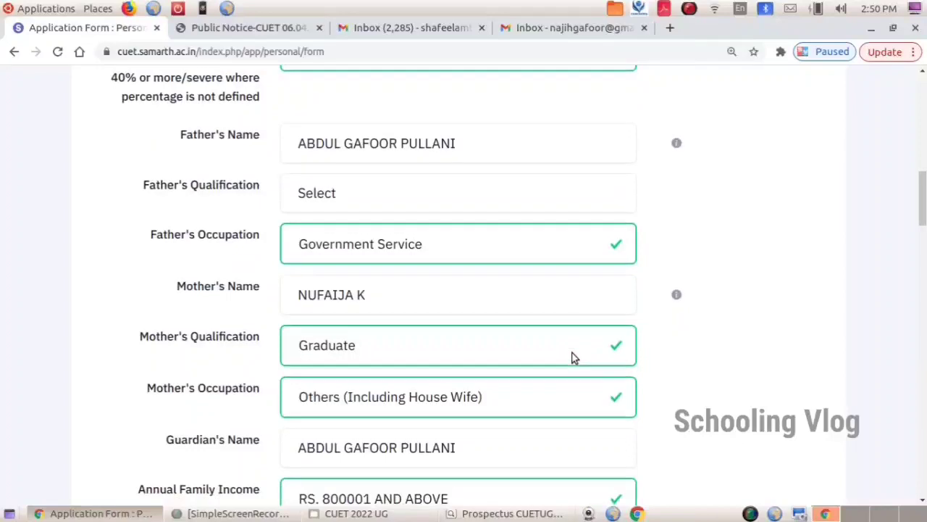
click(599, 245)
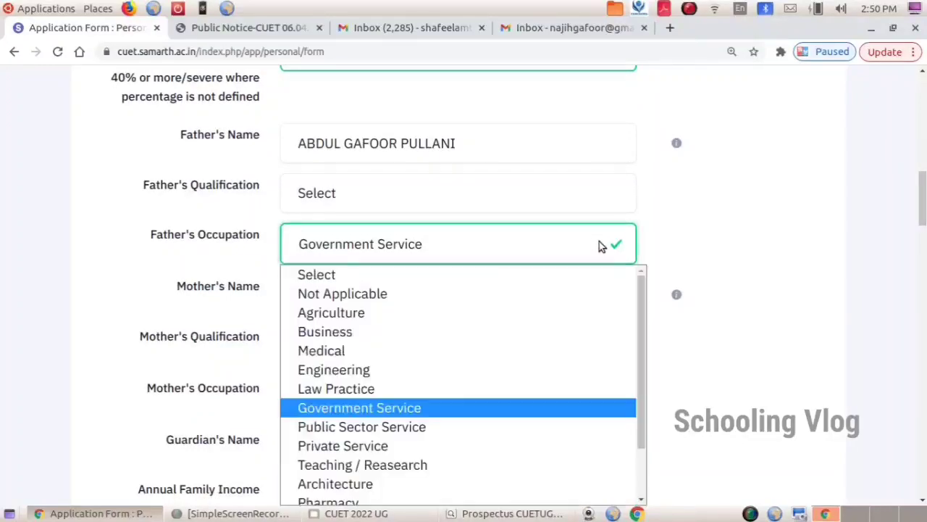
click(466, 410)
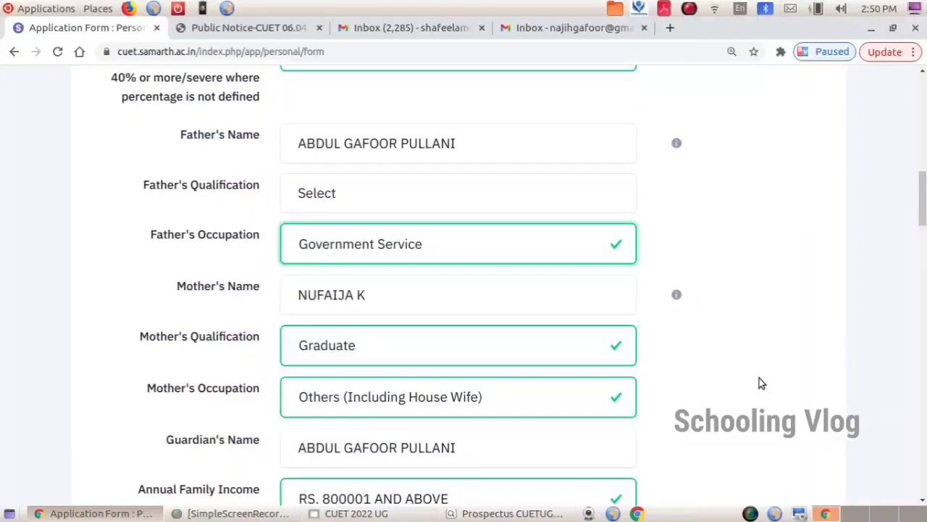
Check the Annual Family Income, Are You Twin and Are you Diabetic fields and their options
scroll(759, 383, down, 3)
click(561, 284)
click(560, 284)
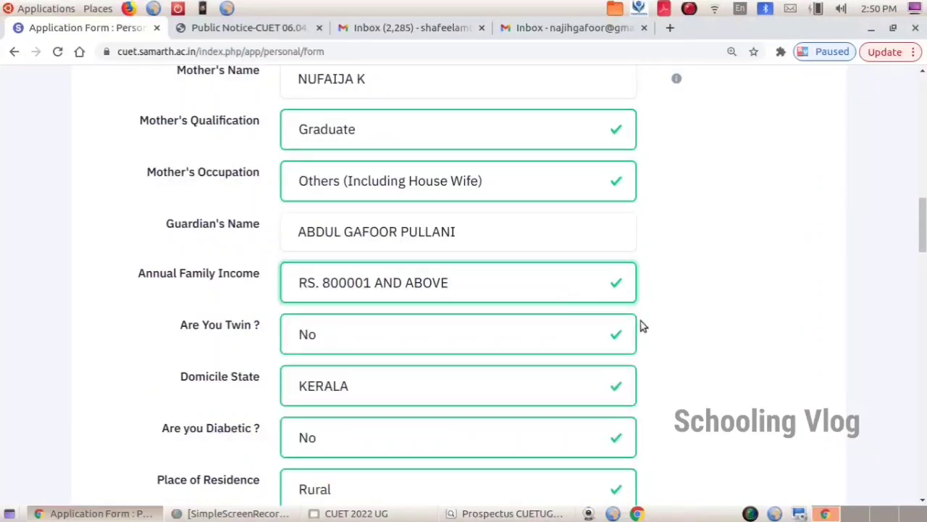
scroll(640, 326, down, 2)
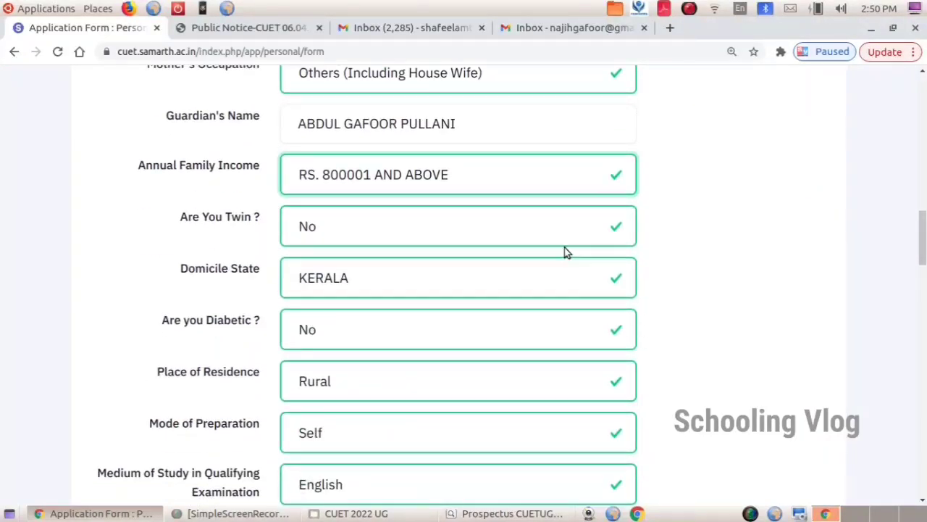
click(564, 228)
click(564, 228)
click(437, 338)
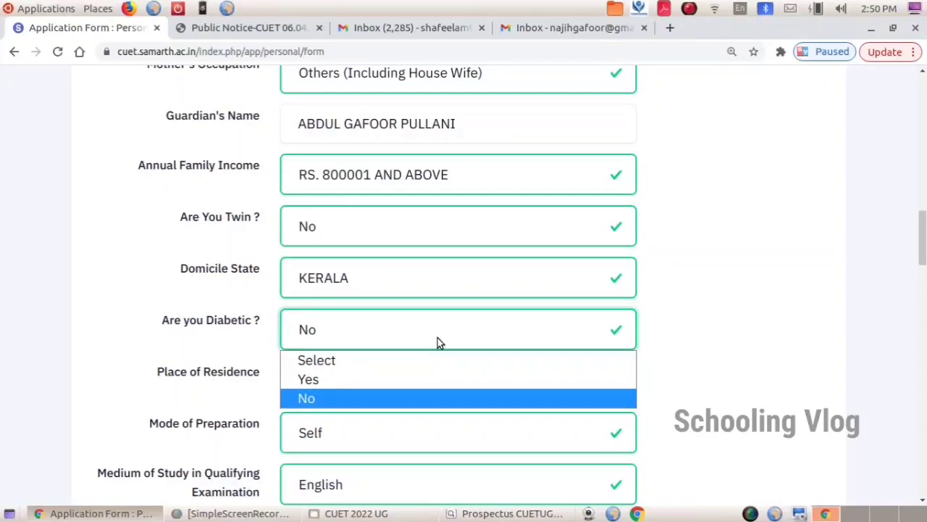
click(437, 337)
Check the Place of Residence and Medium of Study in Qualifying Examination fields, and review the present and permanent addresses
scroll(459, 346, down, 1)
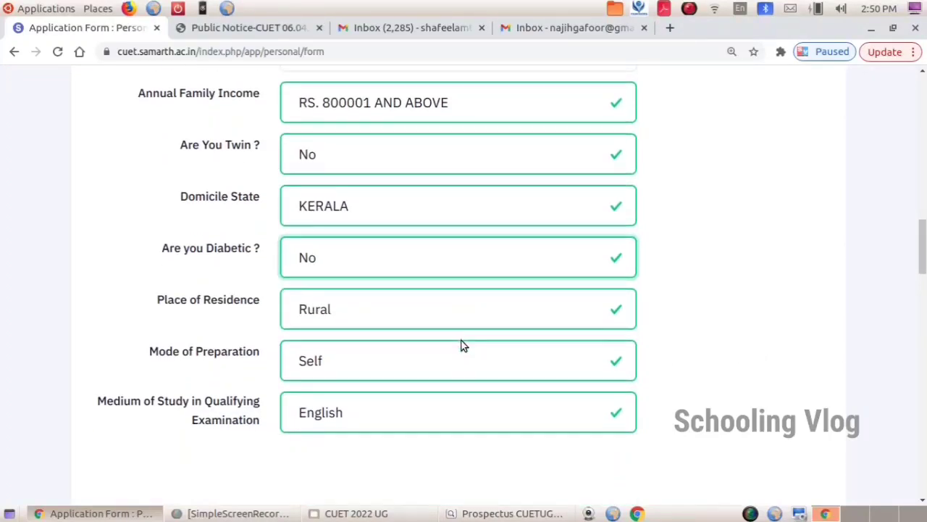
click(468, 309)
click(468, 309)
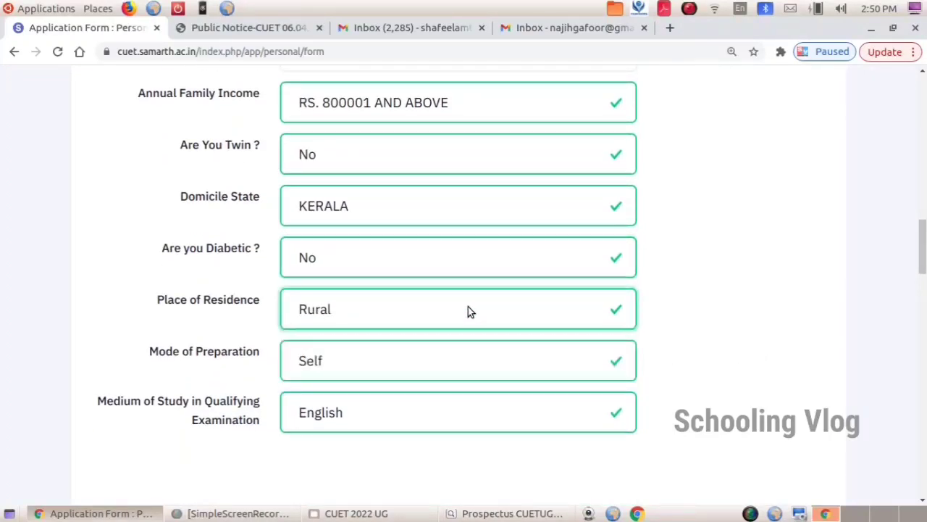
scroll(488, 337, down, 1)
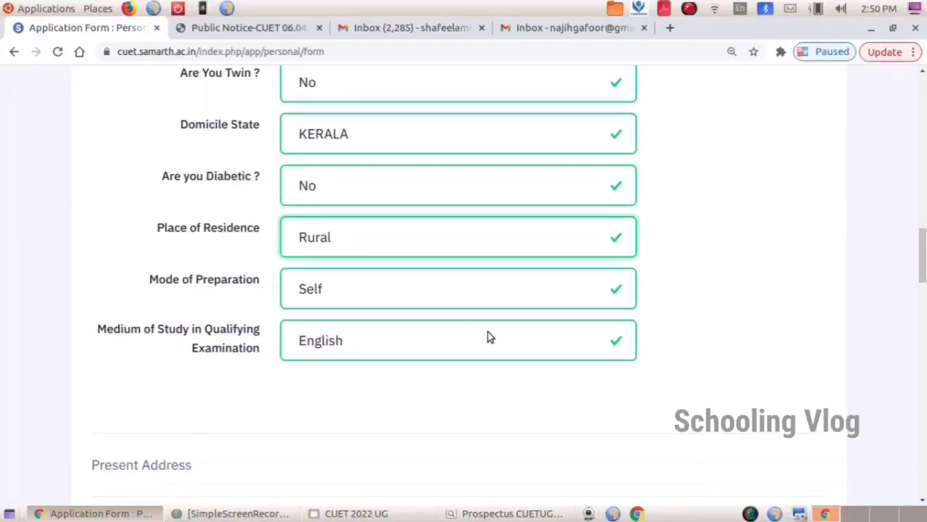
click(487, 337)
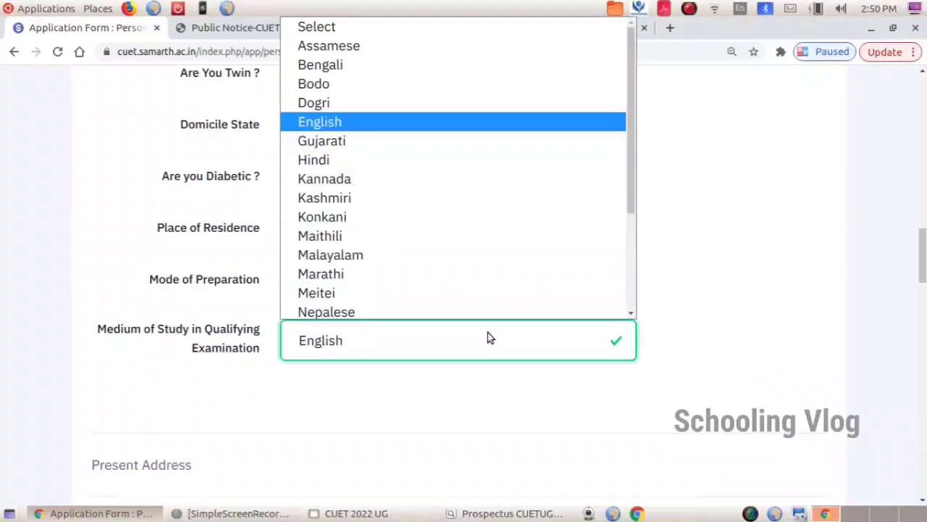
click(488, 336)
scroll(559, 368, down, 2)
scroll(557, 364, down, 4)
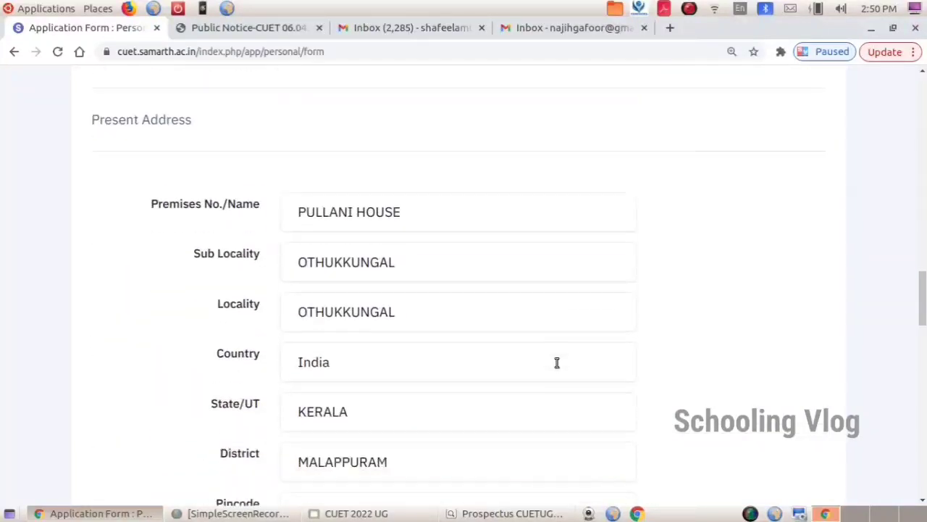
scroll(557, 364, down, 7)
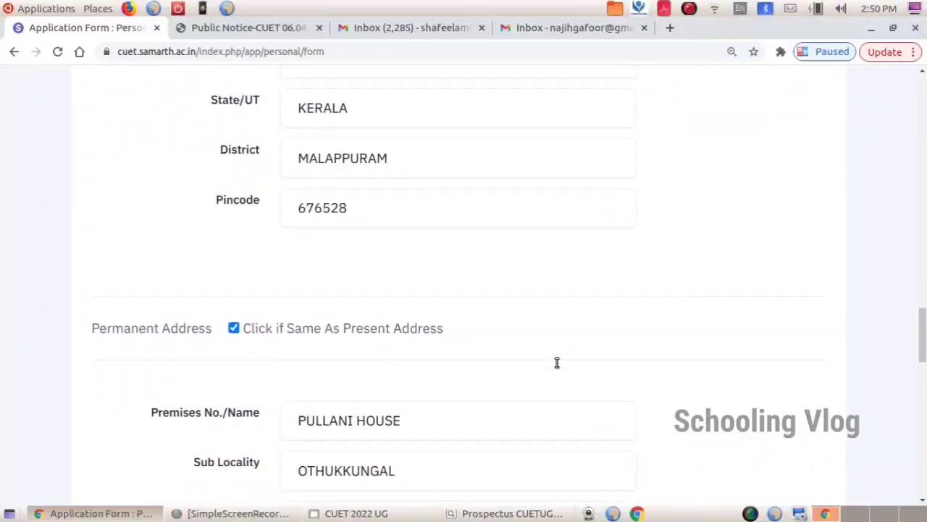
scroll(553, 367, down, 2)
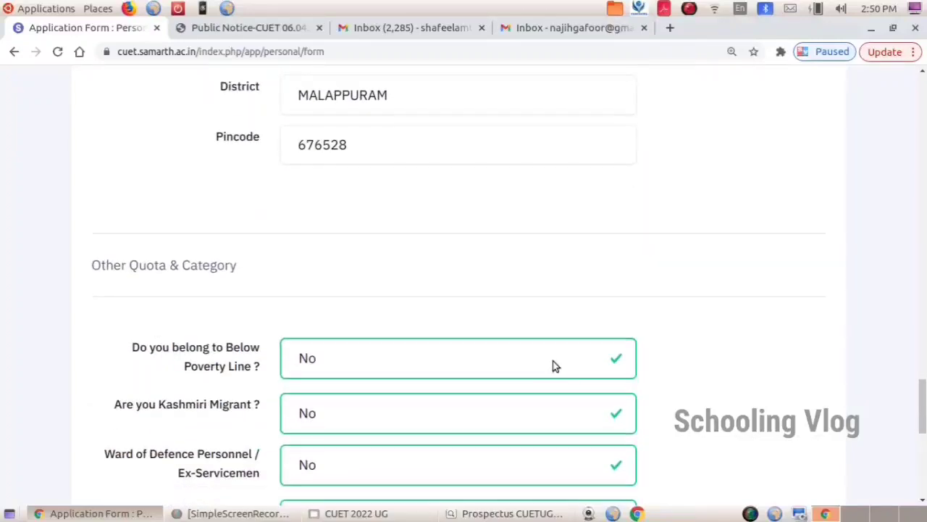
Check the Other Quota & Category fields and their options, from Below Poverty Line through ward of University Employee
scroll(552, 361, down, 2)
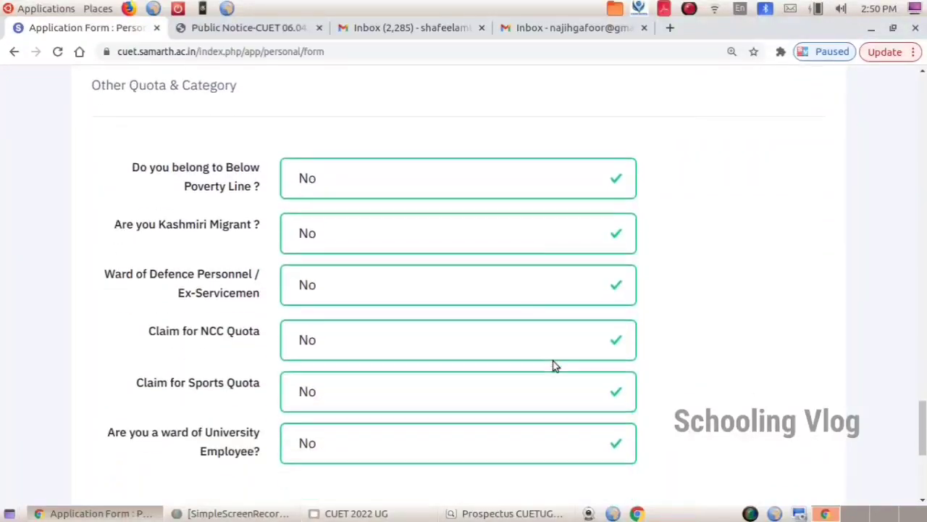
scroll(553, 365, down, 1)
click(551, 148)
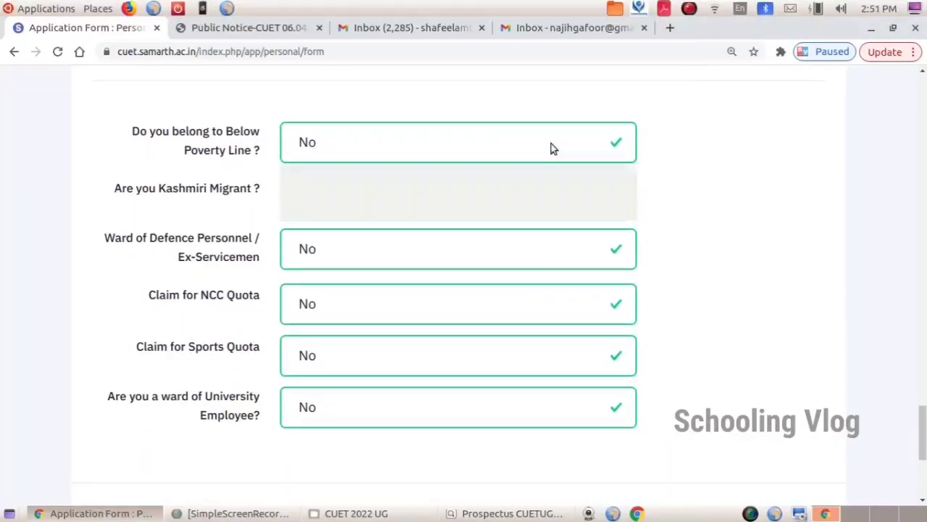
click(550, 148)
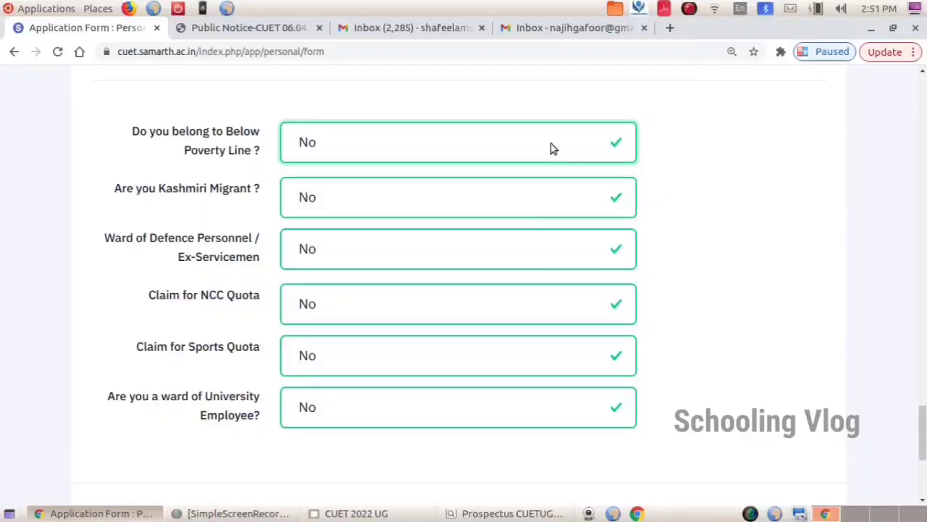
click(507, 192)
click(507, 193)
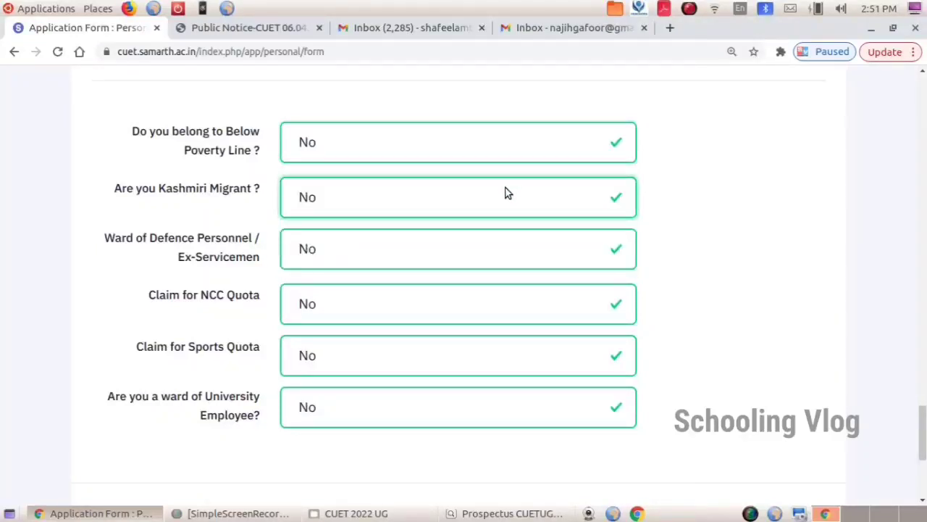
click(450, 259)
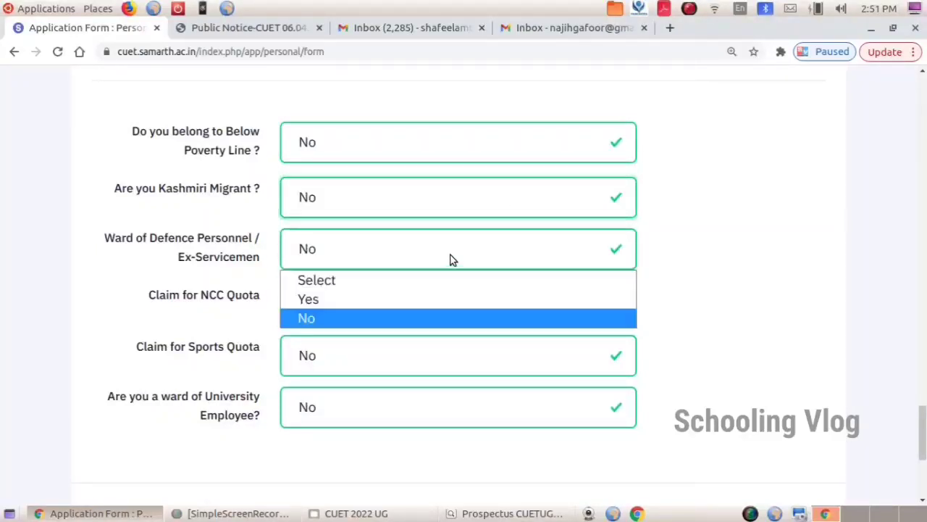
click(450, 259)
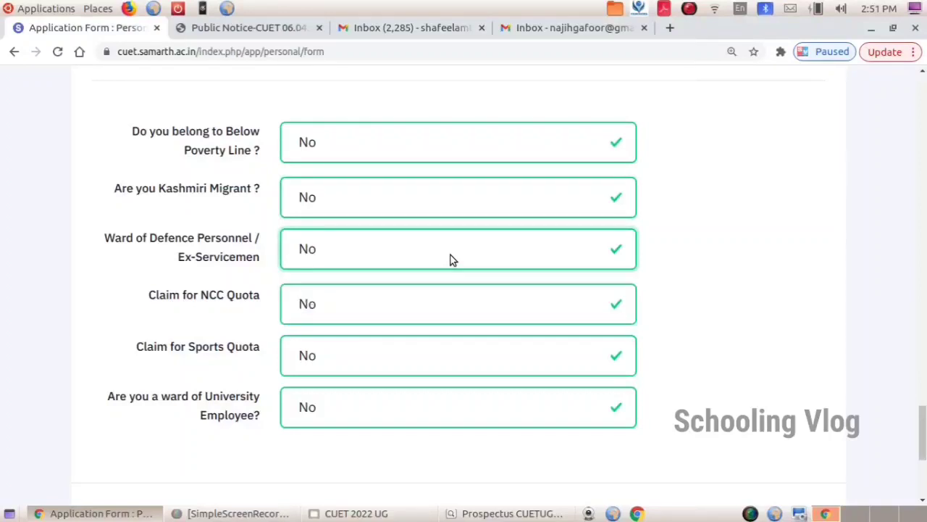
click(440, 307)
click(440, 308)
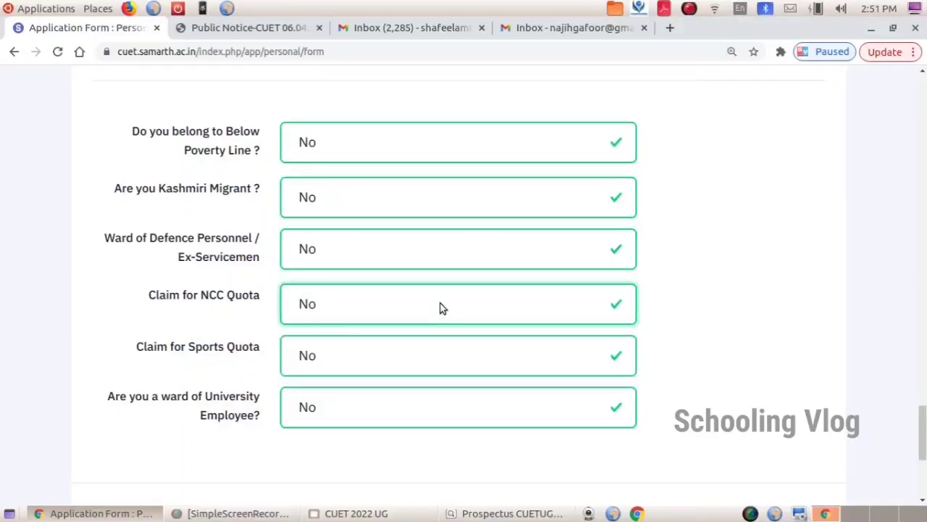
scroll(439, 308, down, 2)
click(452, 337)
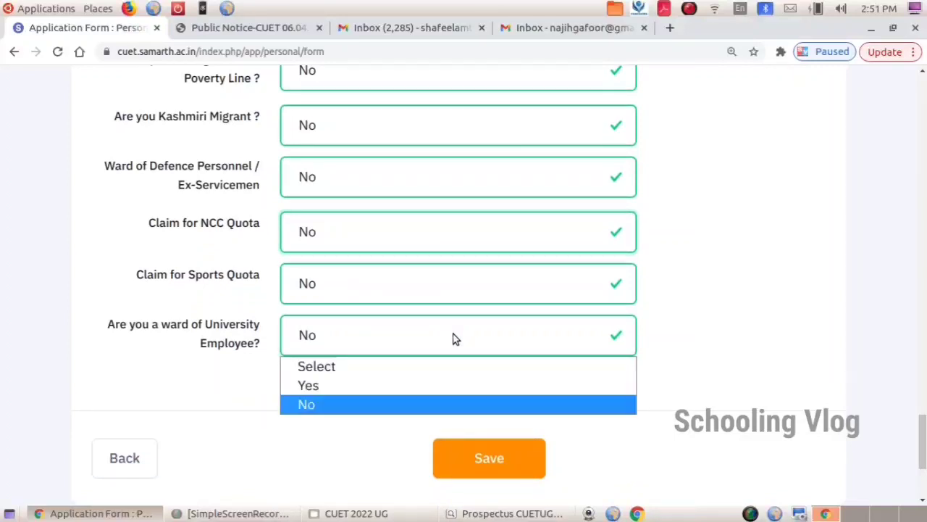
click(453, 337)
Save the personal form and proceed past its summary to the Educational Details section
scroll(625, 340, down, 2)
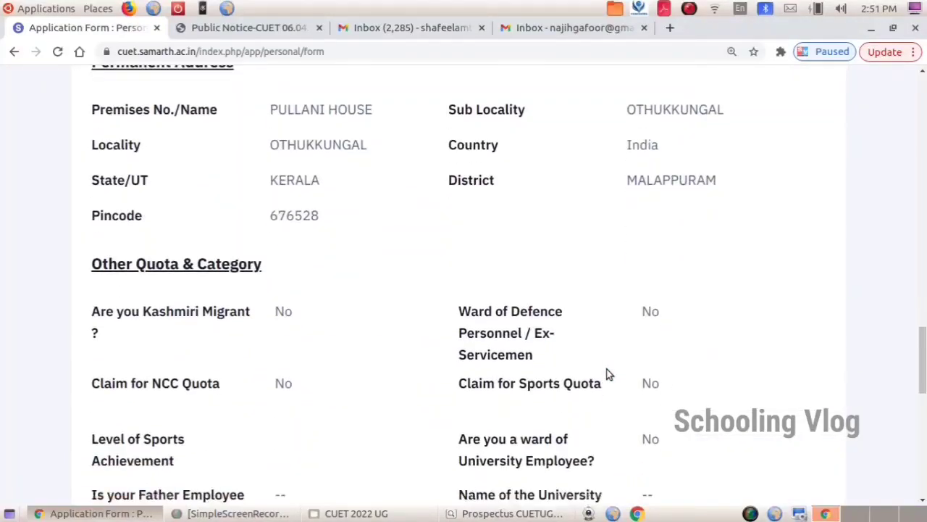
scroll(609, 374, down, 3)
scroll(609, 374, down, 5)
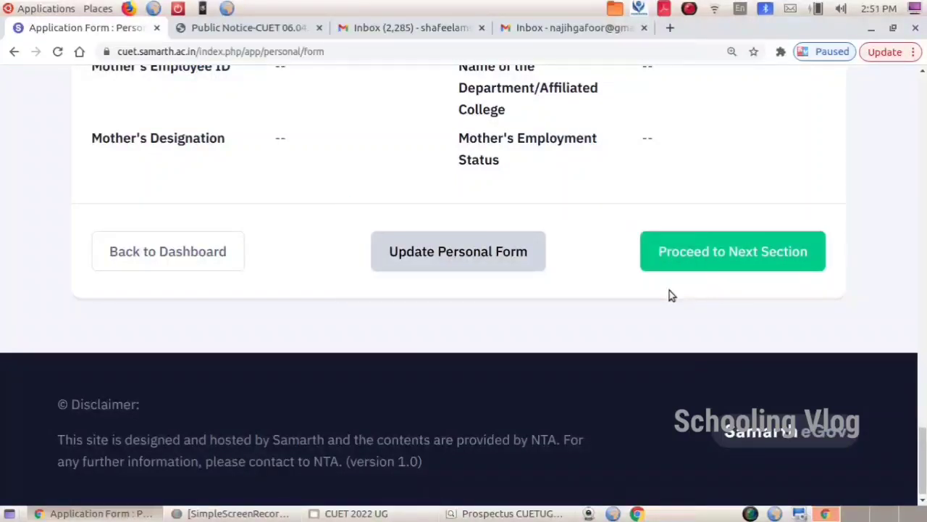
scroll(671, 294, up, 2)
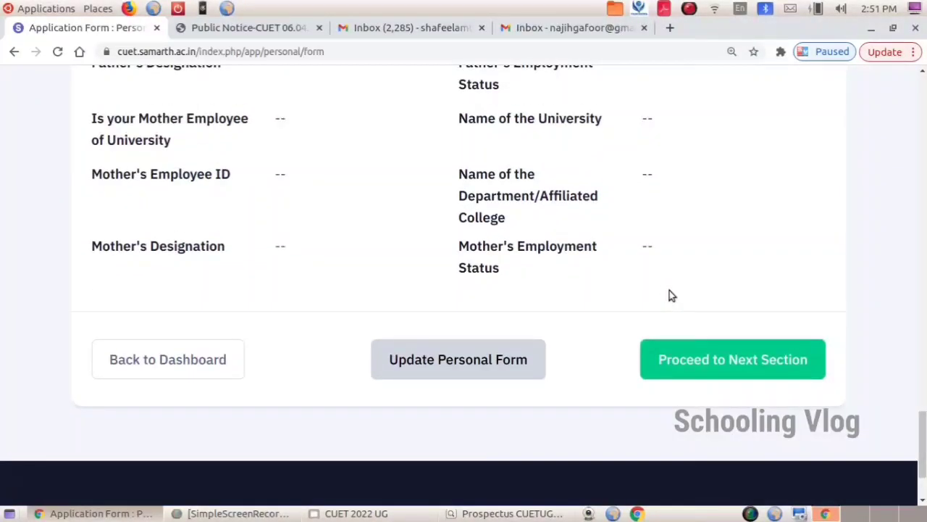
scroll(703, 372, down, 1)
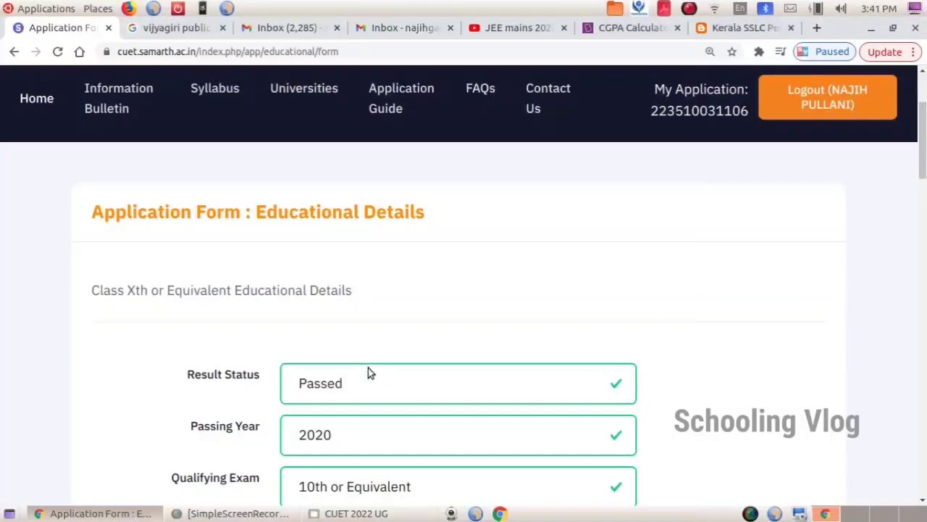
Review the Class Xth educational details, including the Result Status options, board, school and grade fields
scroll(375, 374, down, 2)
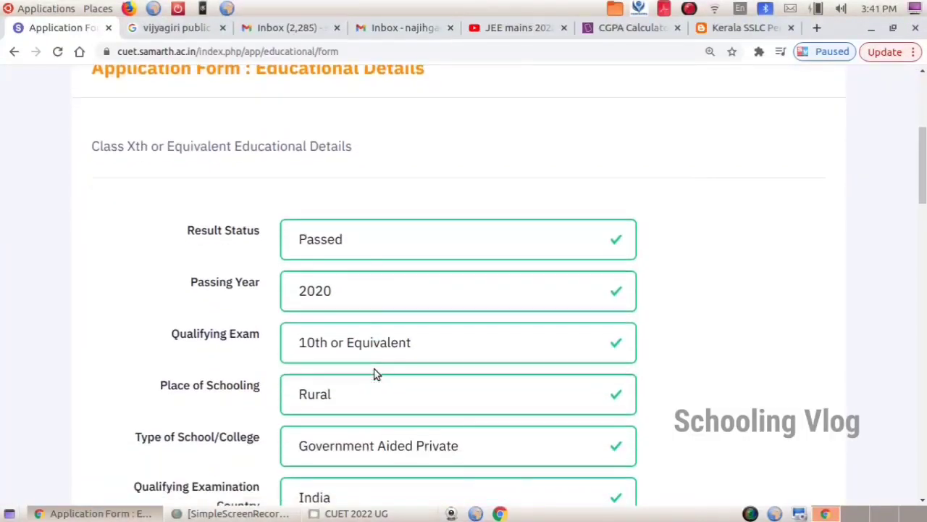
scroll(375, 373, up, 1)
click(527, 316)
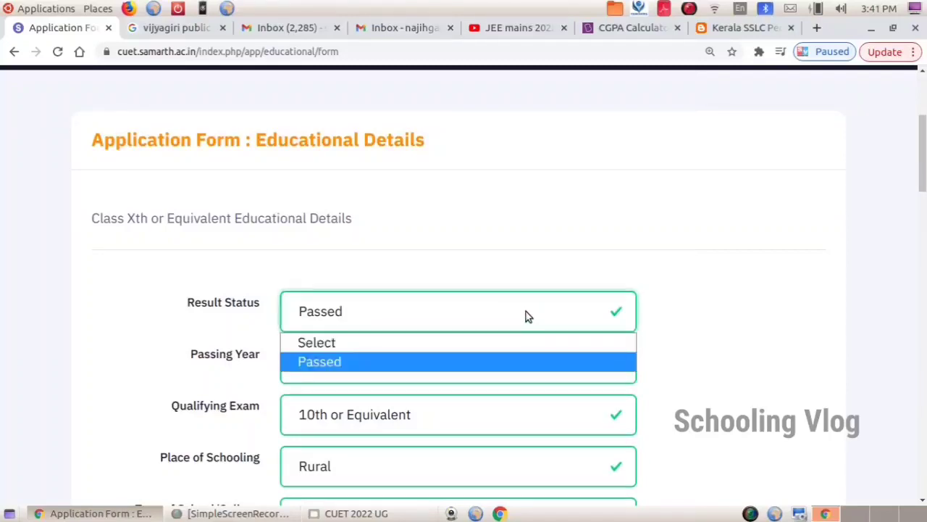
click(527, 317)
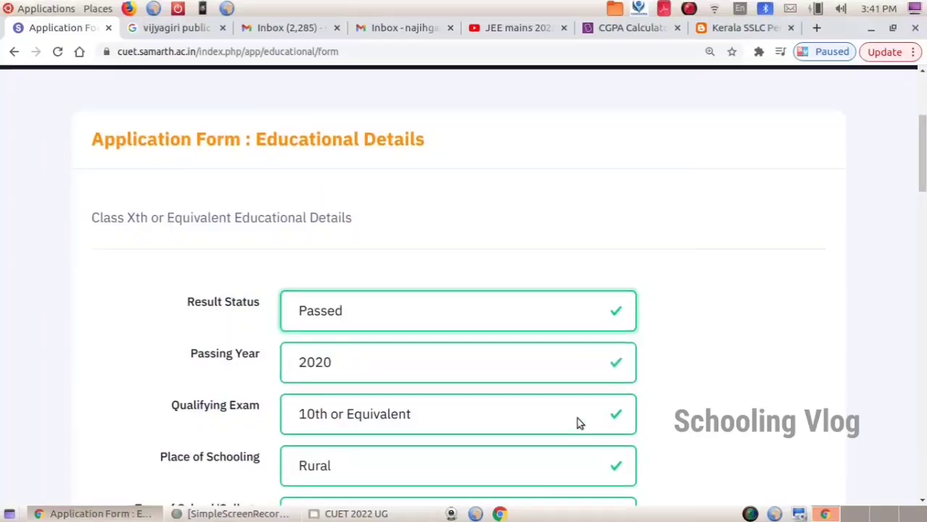
scroll(577, 423, down, 3)
scroll(348, 239, down, 5)
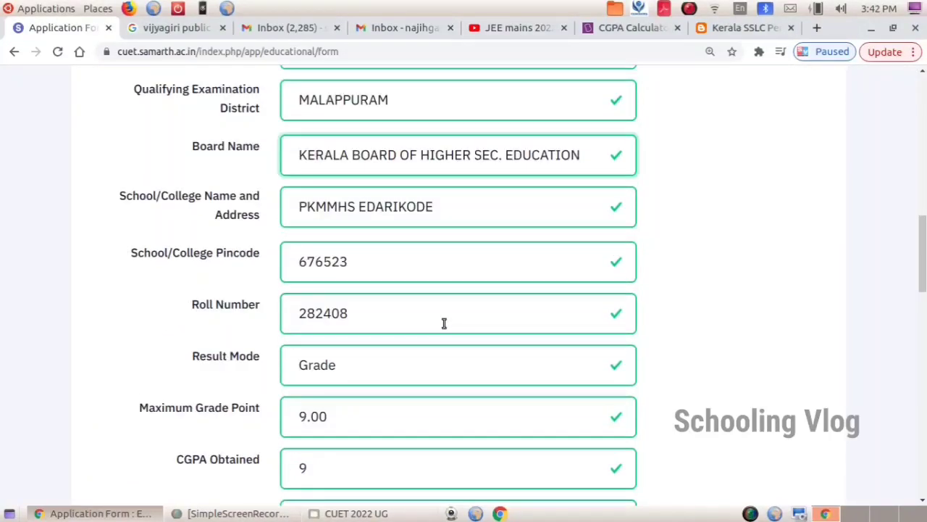
scroll(444, 323, down, 3)
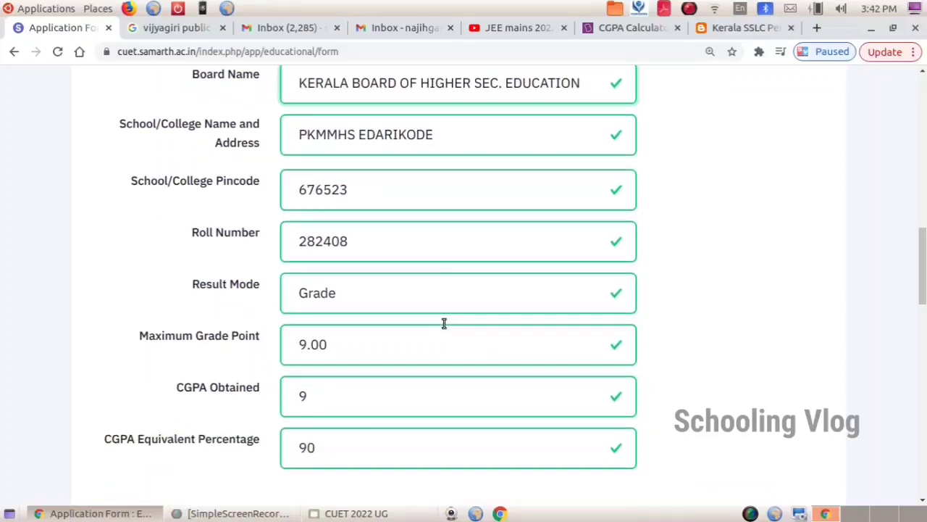
Check the Class Xth Result Mode, Maximum Grade Point and CGPA Obtained fields, keeping Grade and 9.00 selected
click(482, 236)
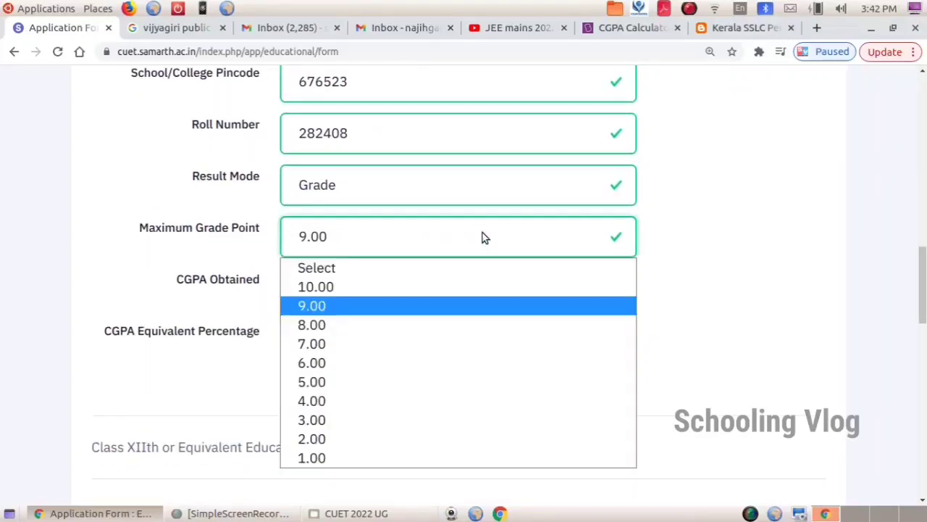
click(483, 235)
click(483, 191)
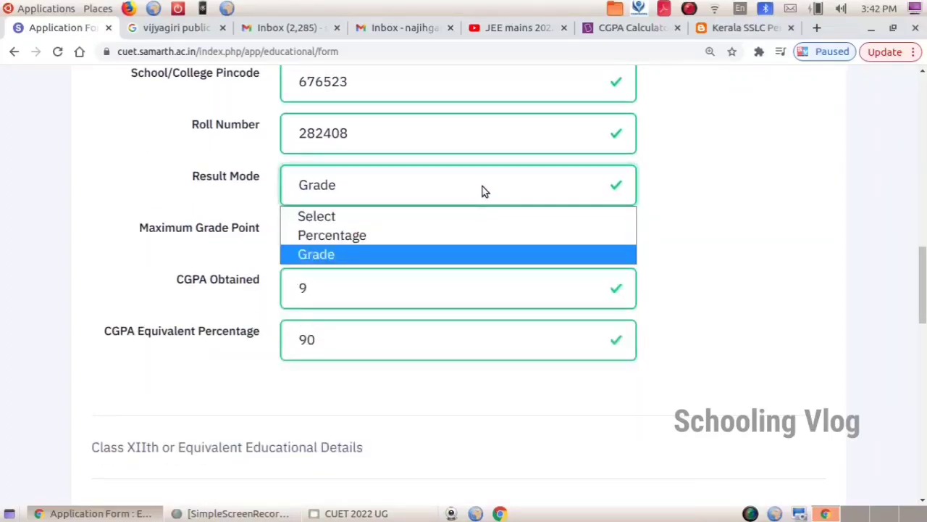
click(484, 190)
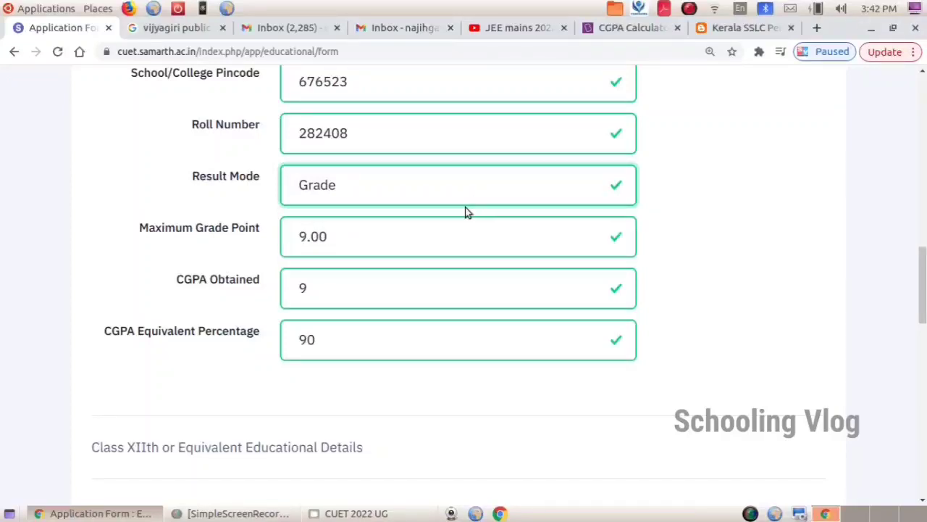
click(437, 237)
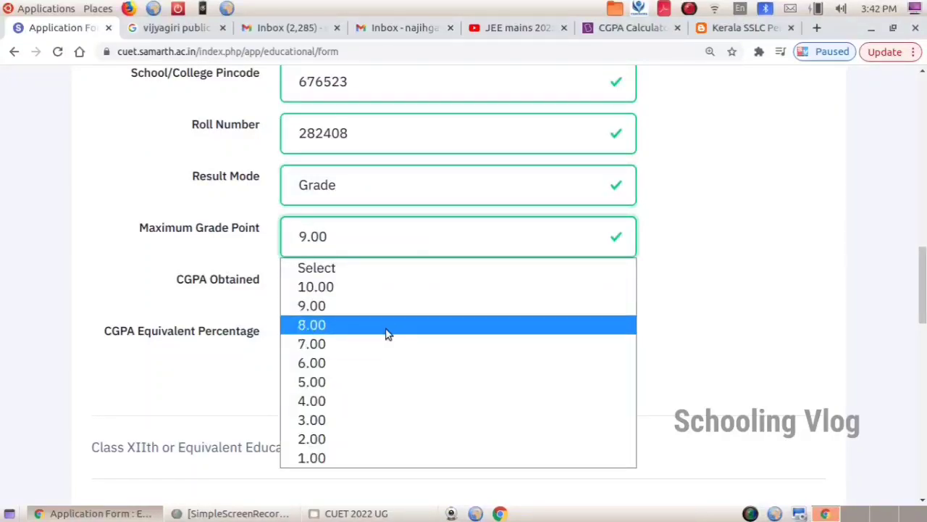
click(391, 306)
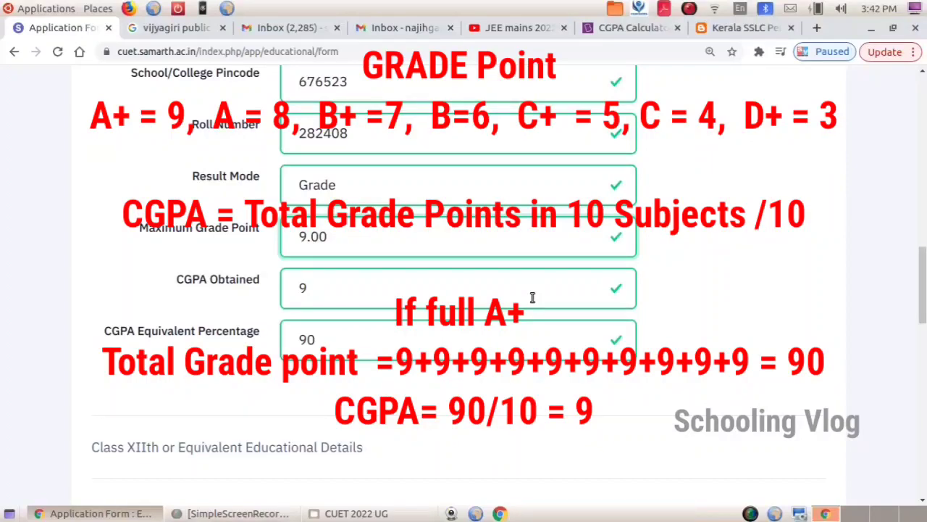
click(534, 292)
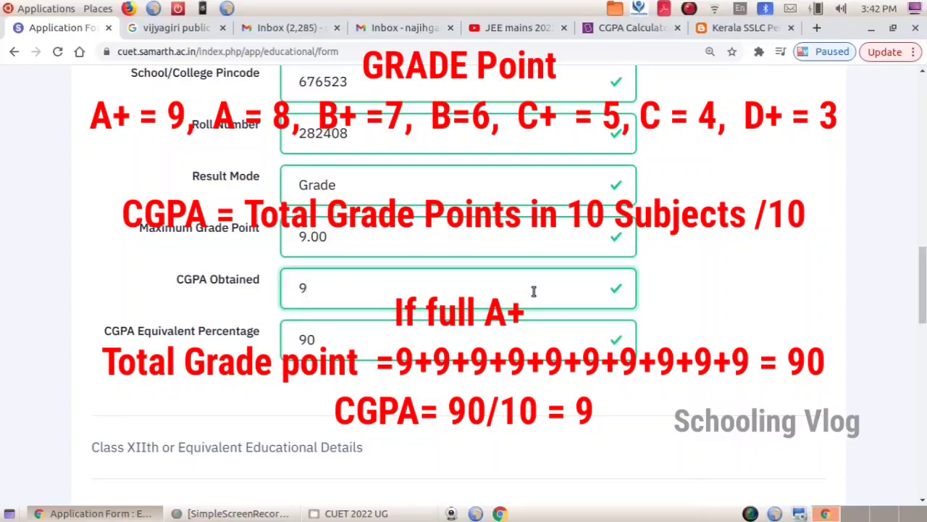
Review the Class XIIth educational details from passing year to roll number, and save the educational form
click(528, 278)
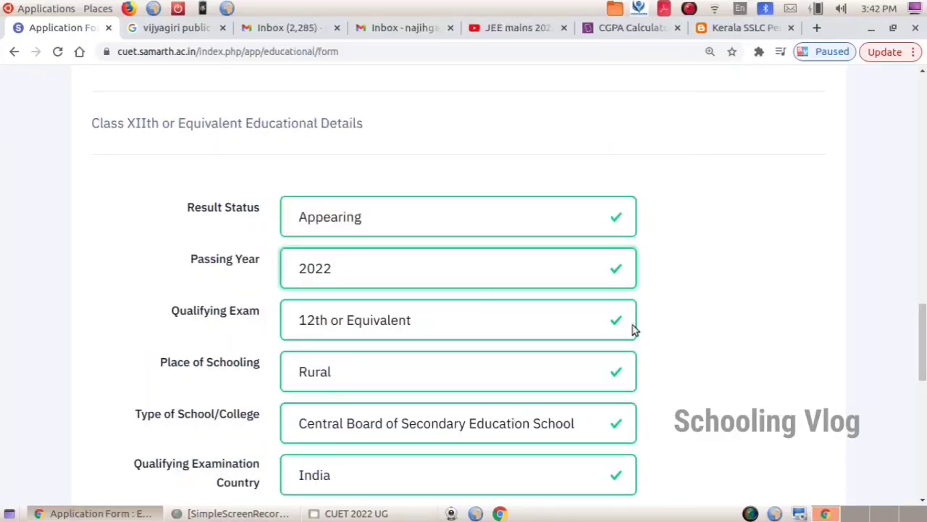
scroll(679, 360, down, 2)
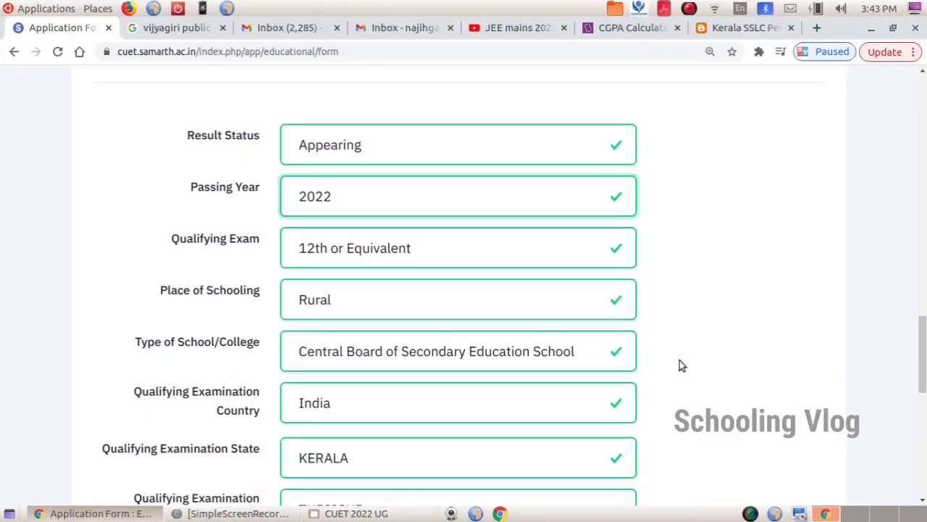
scroll(619, 314, down, 6)
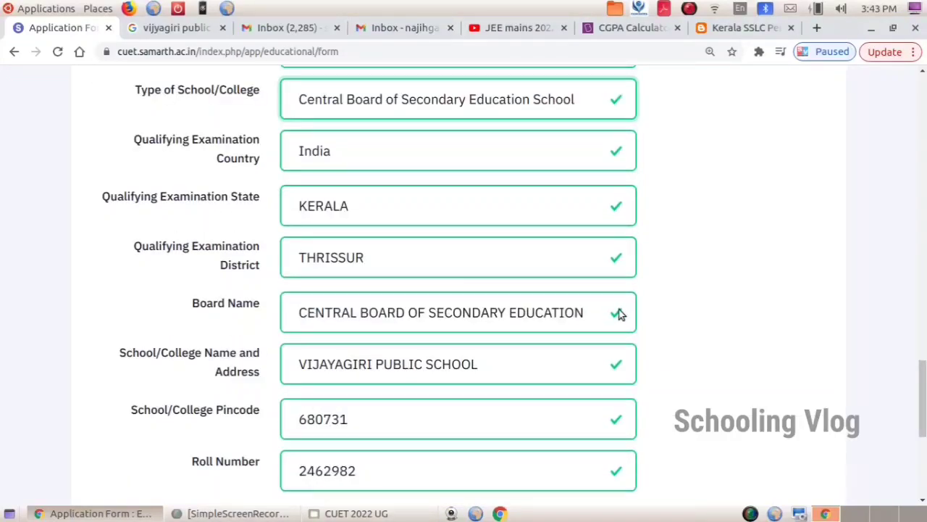
click(620, 314)
scroll(559, 310, down, 3)
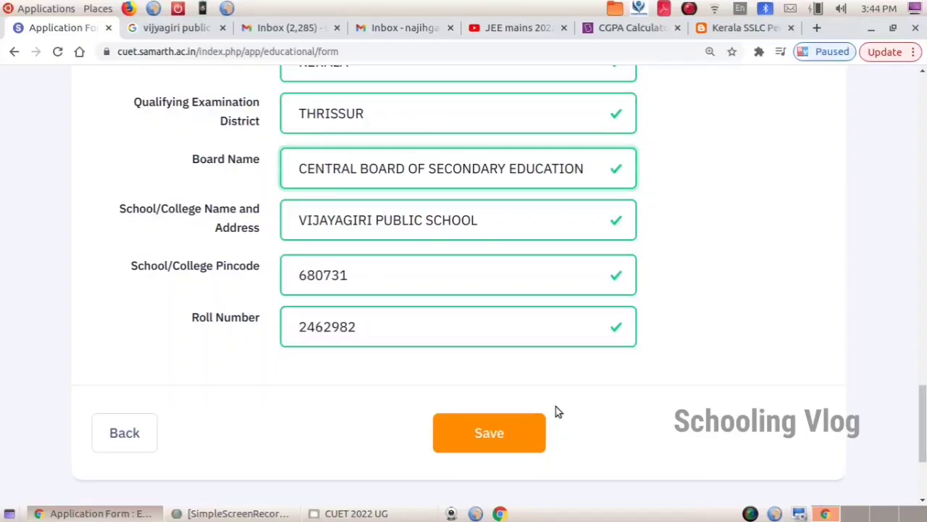
scroll(556, 406, down, 2)
click(495, 331)
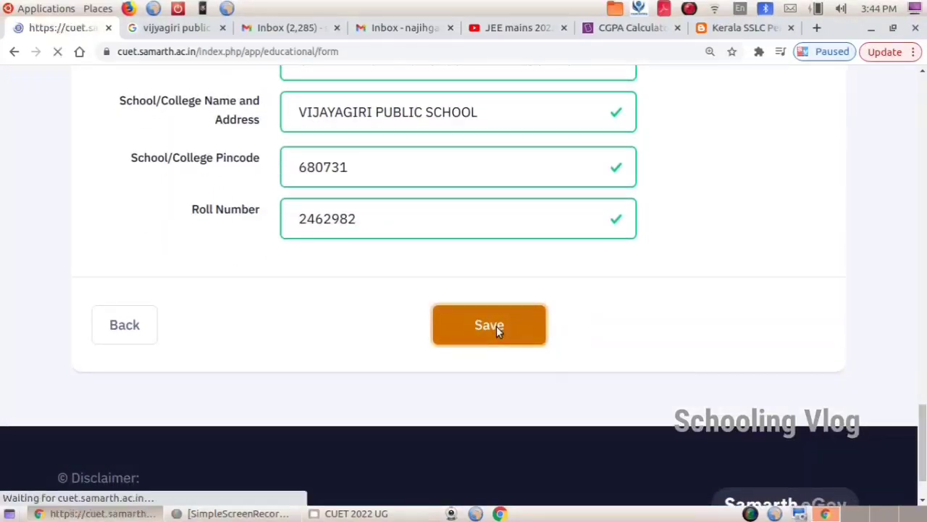
Proceed past the educational details summary to University / Programme Selection and read its Important Note
scroll(673, 393, down, 10)
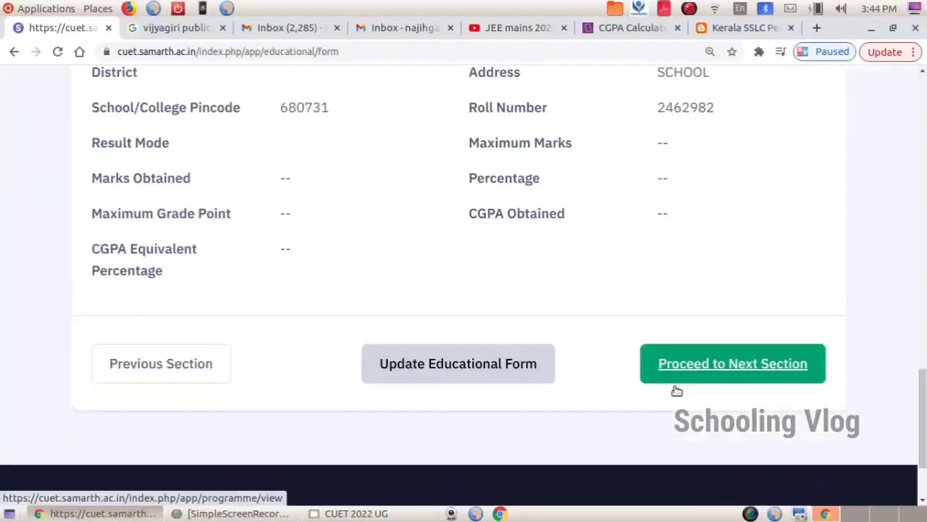
scroll(677, 391, down, 1)
scroll(769, 324, up, 2)
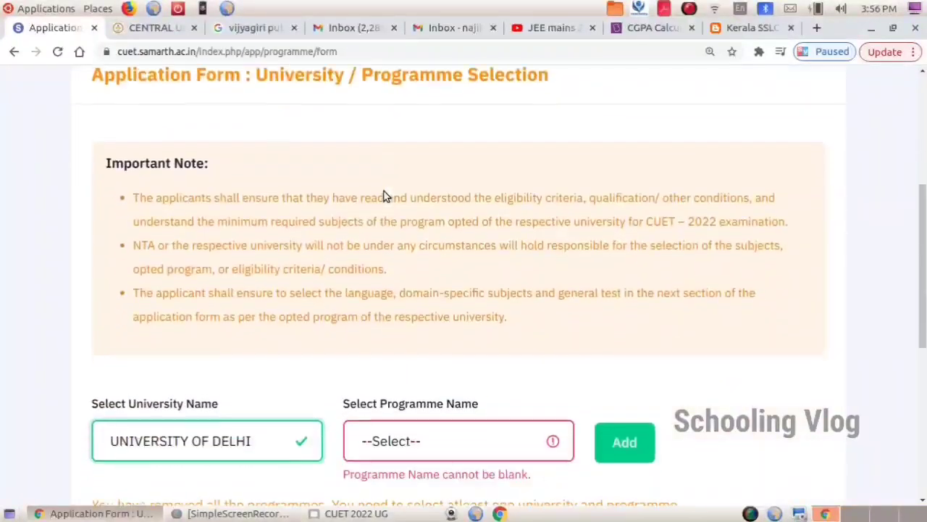
scroll(385, 192, up, 2)
scroll(384, 192, down, 2)
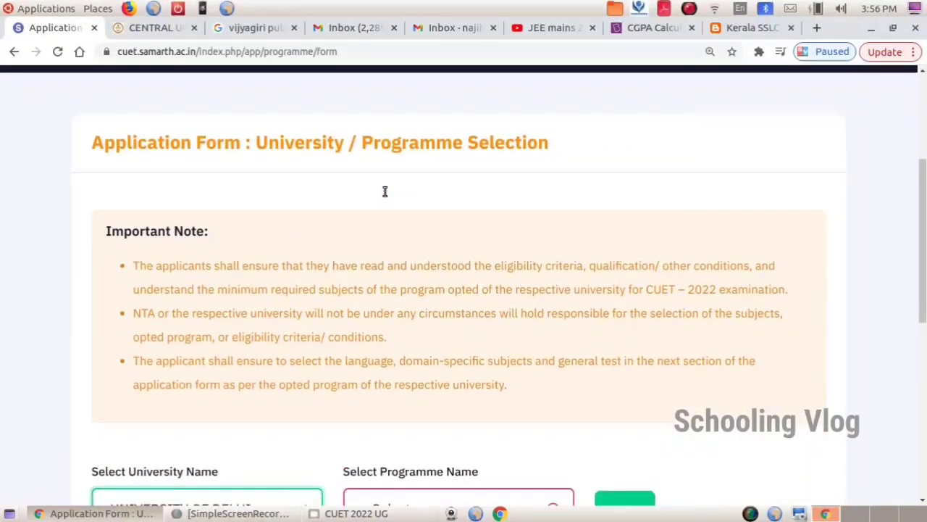
scroll(384, 192, up, 1)
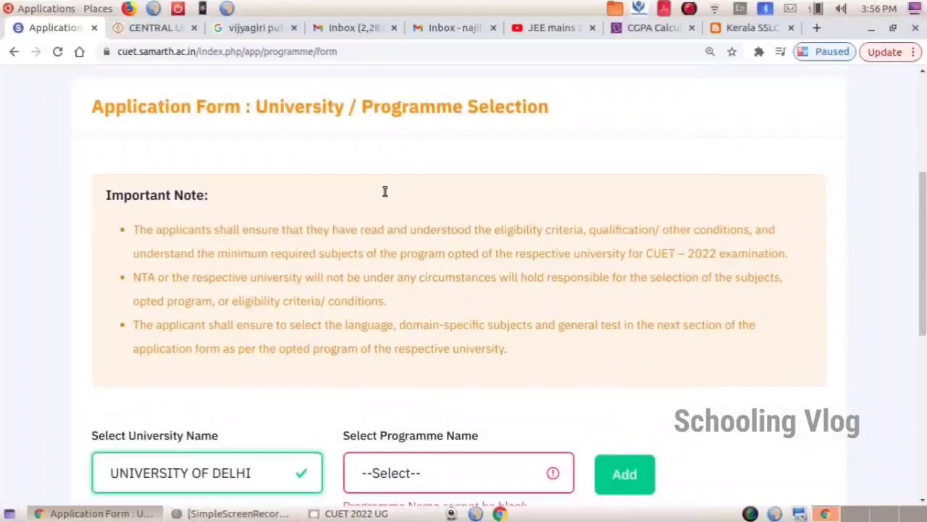
Keep University of Delhi as the university, choose B.Sc.(Hons.) Physics as the programme and add it to the selection
click(289, 474)
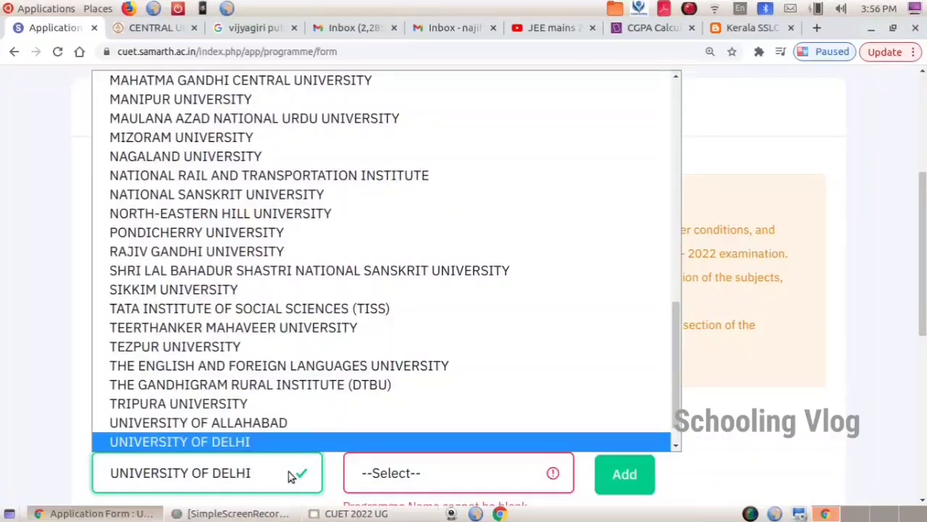
click(289, 474)
click(289, 475)
click(289, 474)
click(383, 473)
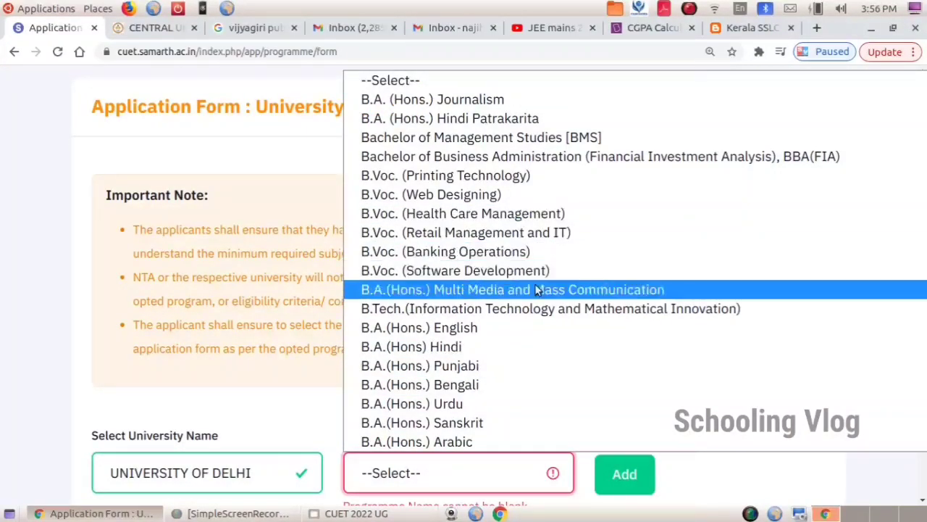
scroll(601, 312, down, 5)
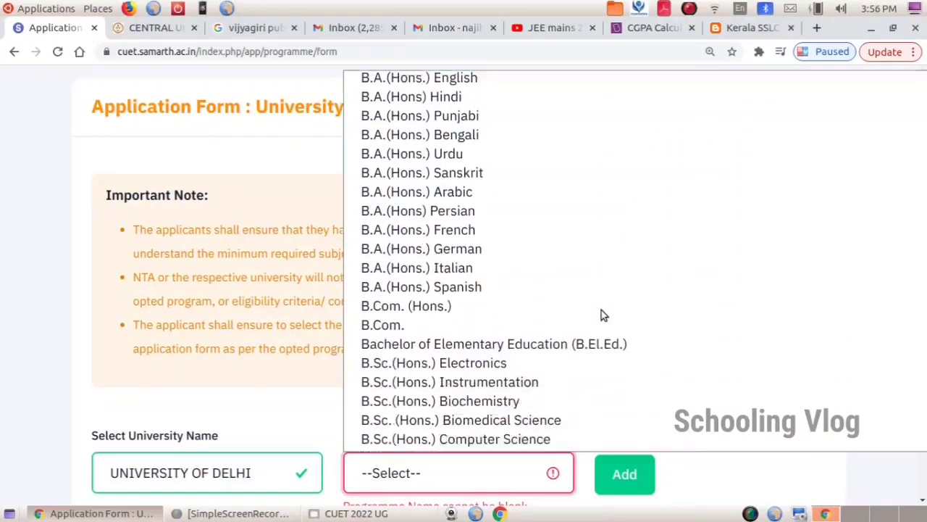
scroll(600, 308, down, 1)
scroll(597, 305, down, 2)
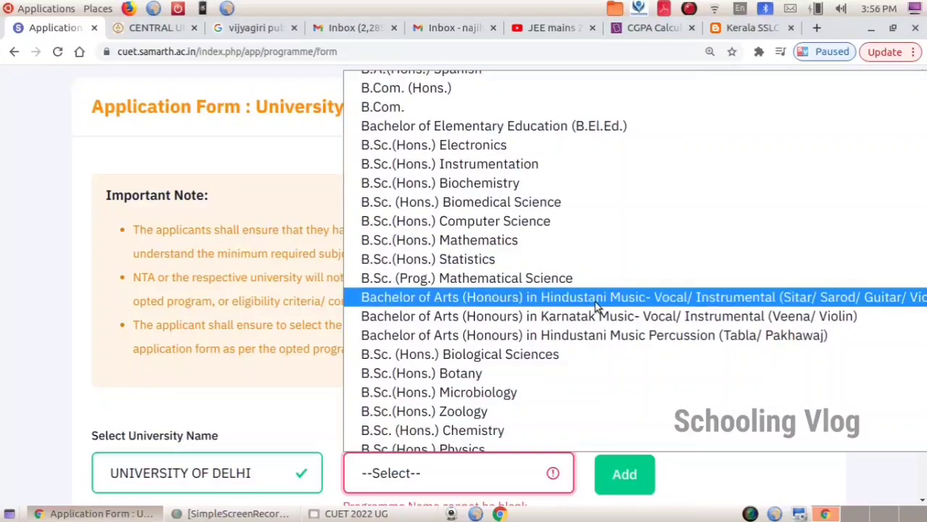
scroll(594, 307, down, 1)
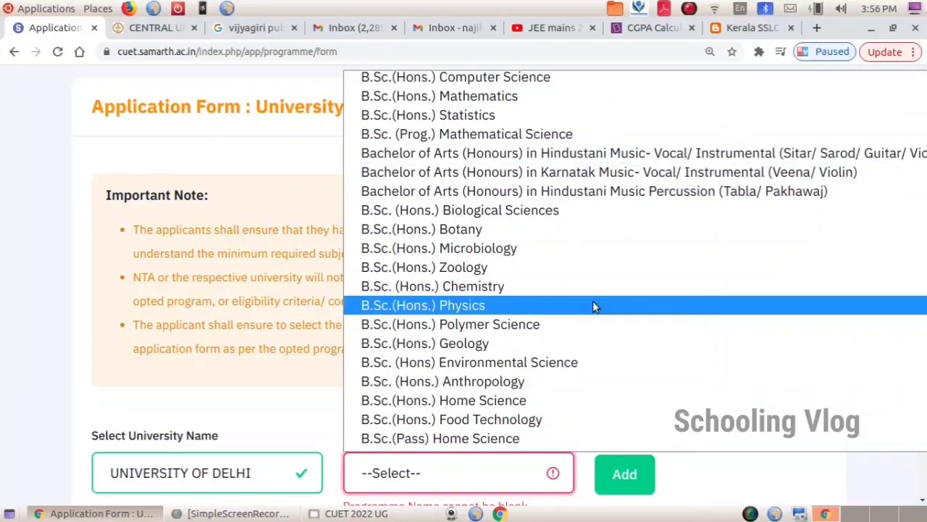
click(592, 305)
scroll(592, 306, down, 3)
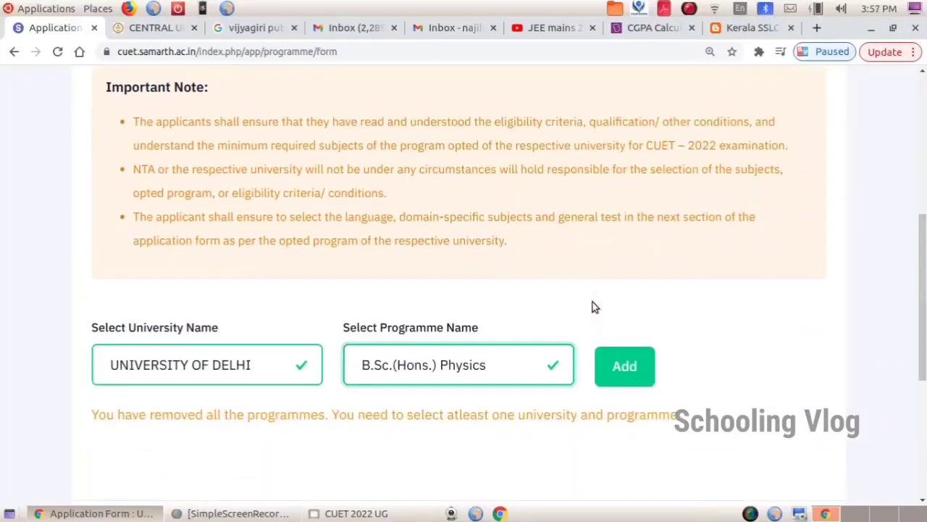
click(621, 295)
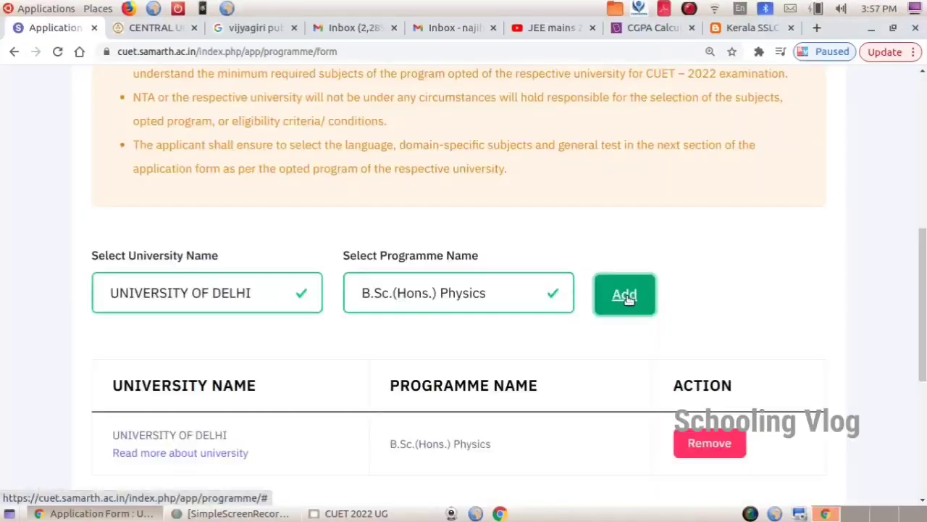
Add B. Sc. (Prog.) Physical Science with Chemistry at University of Delhi as another programme
scroll(517, 306, down, 3)
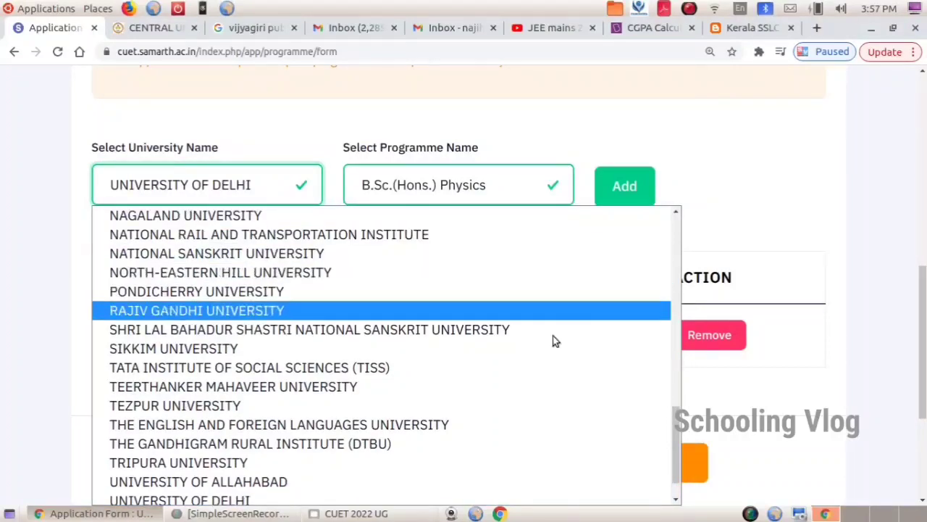
click(344, 494)
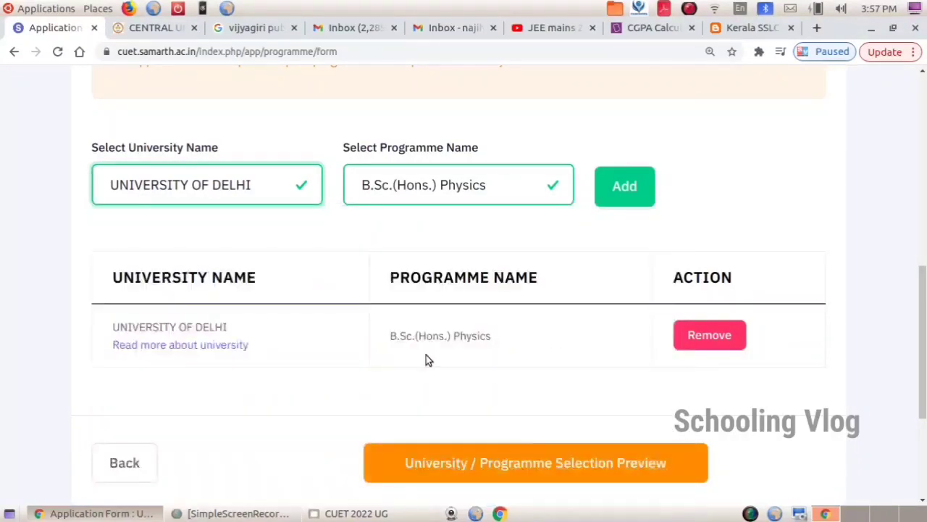
click(496, 197)
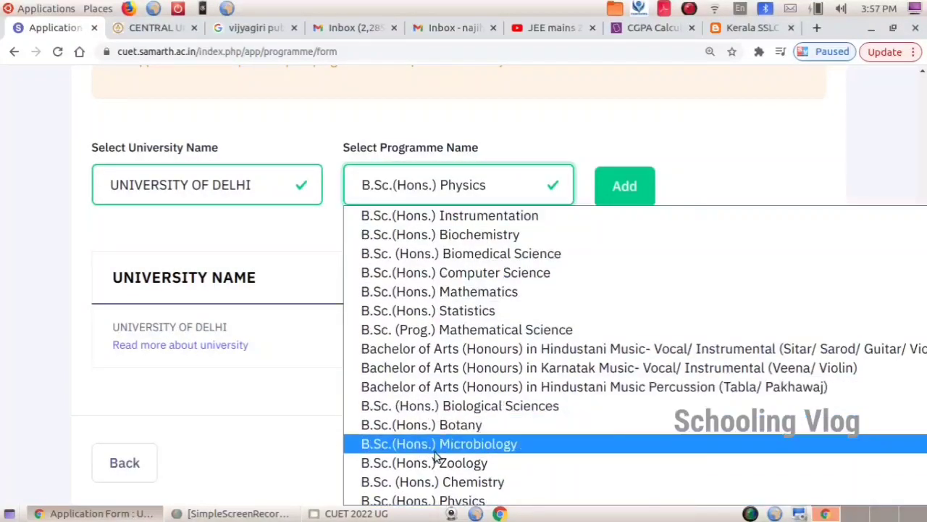
scroll(467, 452, down, 3)
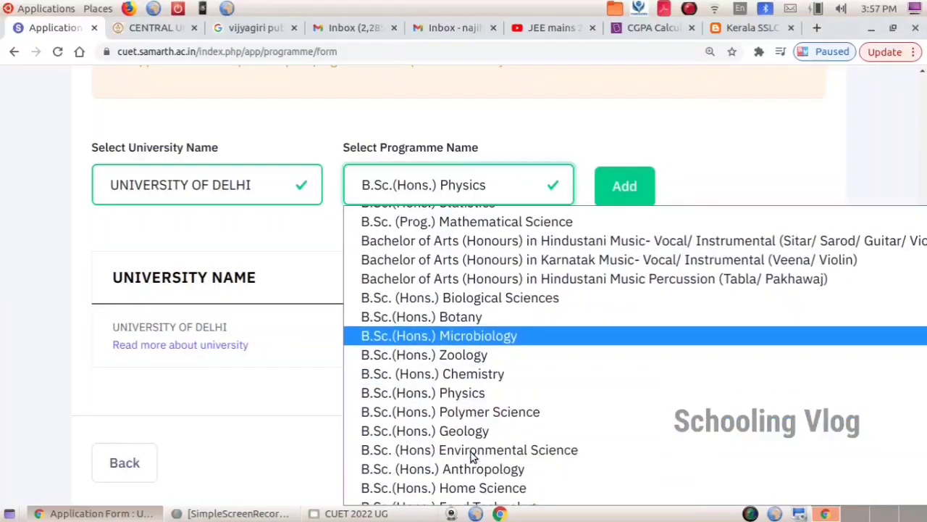
scroll(470, 455, down, 5)
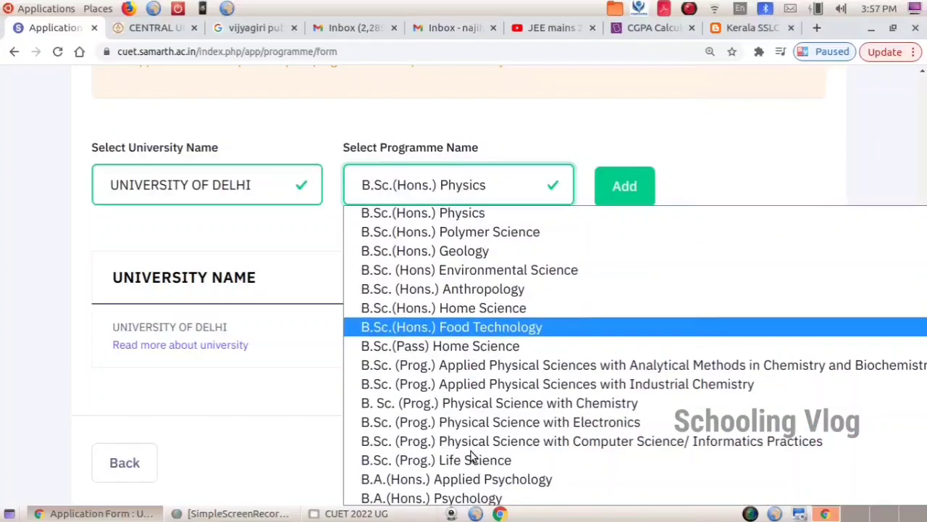
scroll(471, 455, down, 3)
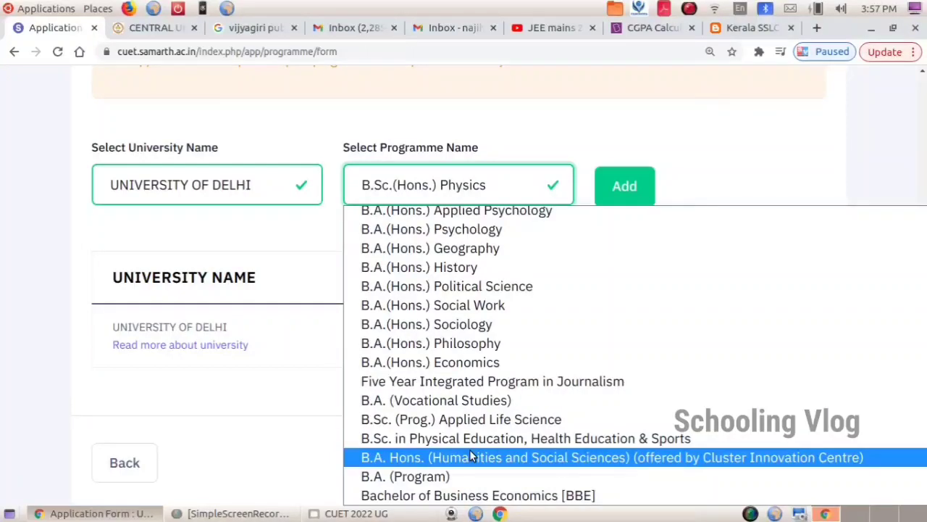
scroll(471, 455, up, 5)
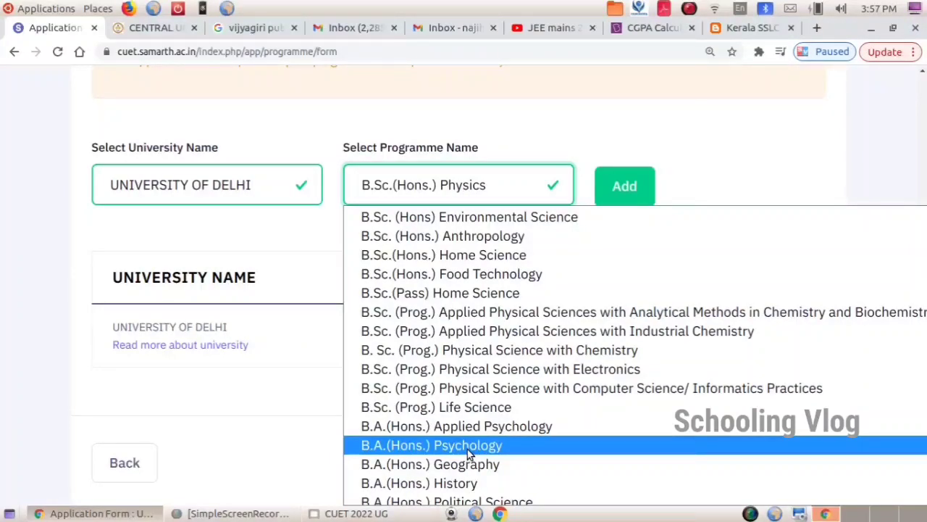
click(489, 351)
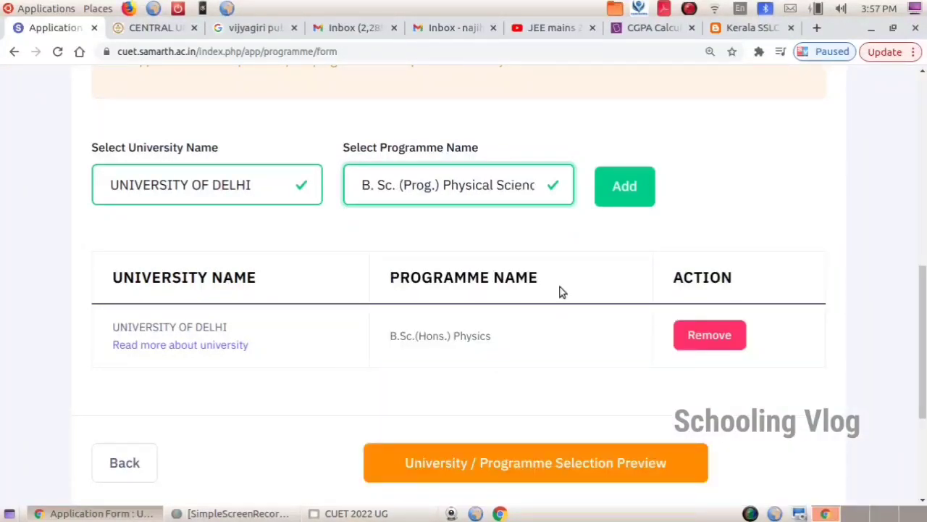
click(622, 187)
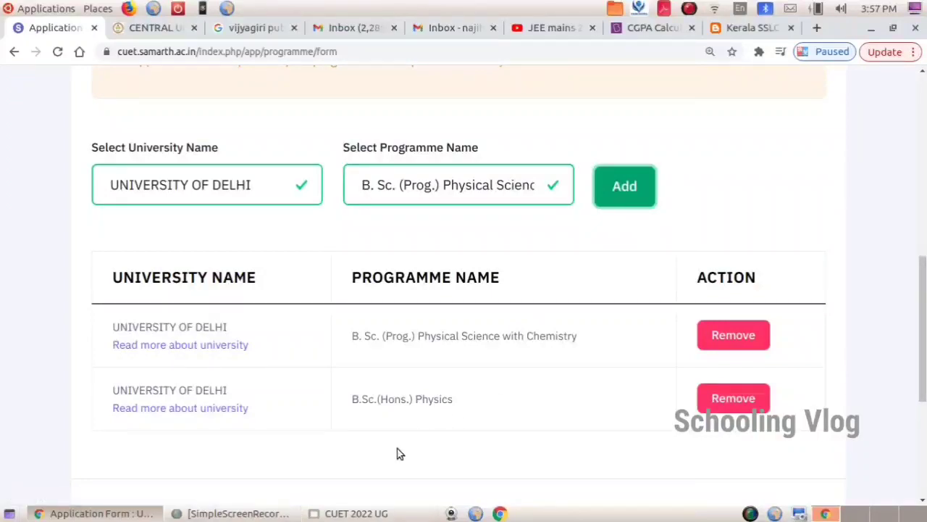
Add Central University of Kerala's B.A. International Relations and Aligarh Muslim University's B.Voc. (Polymer & Coating Technology), and open the selection preview
click(301, 188)
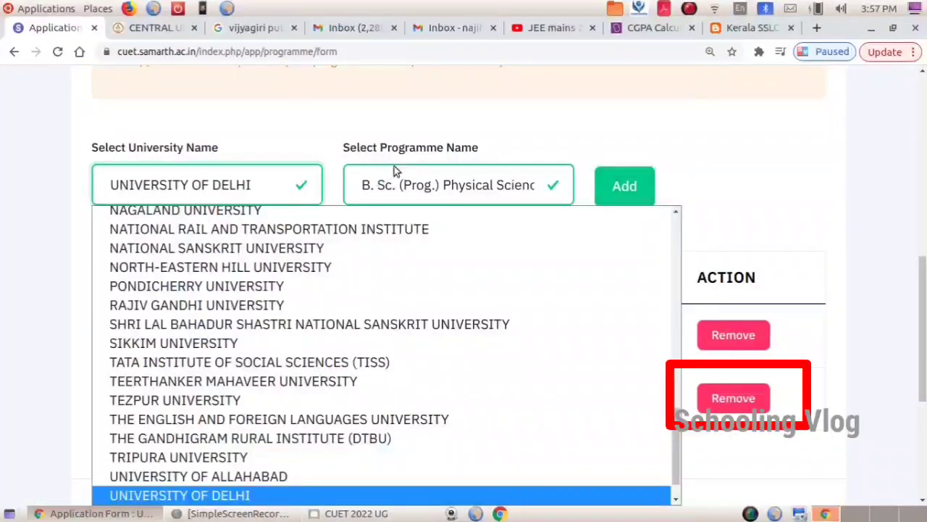
scroll(433, 277, up, 14)
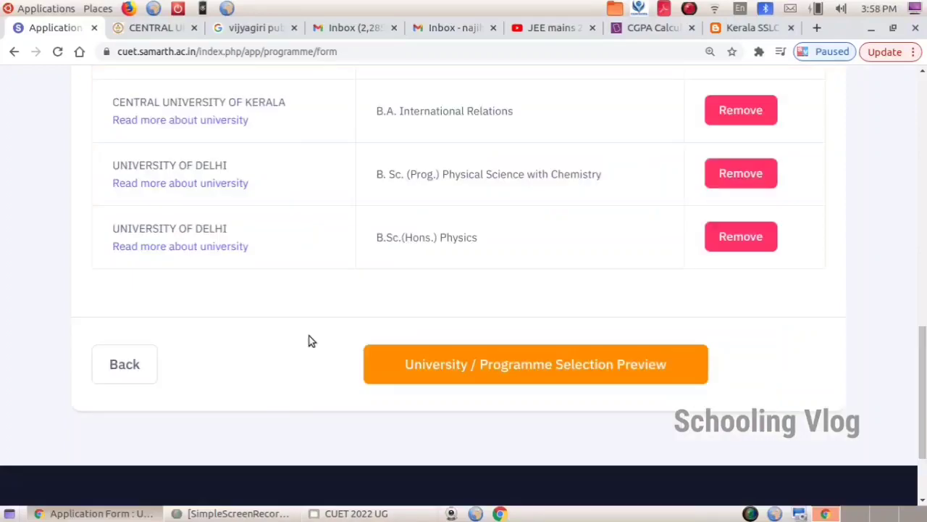
scroll(309, 340, up, 1)
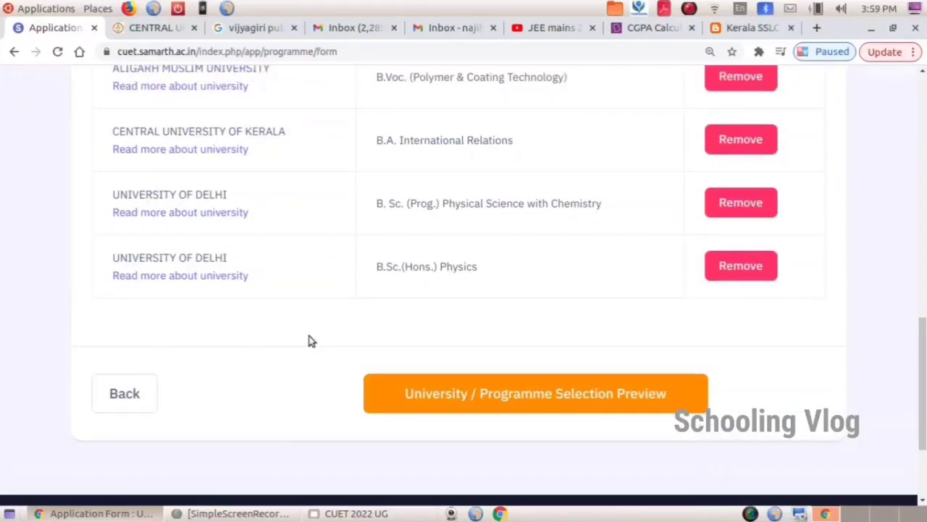
click(523, 402)
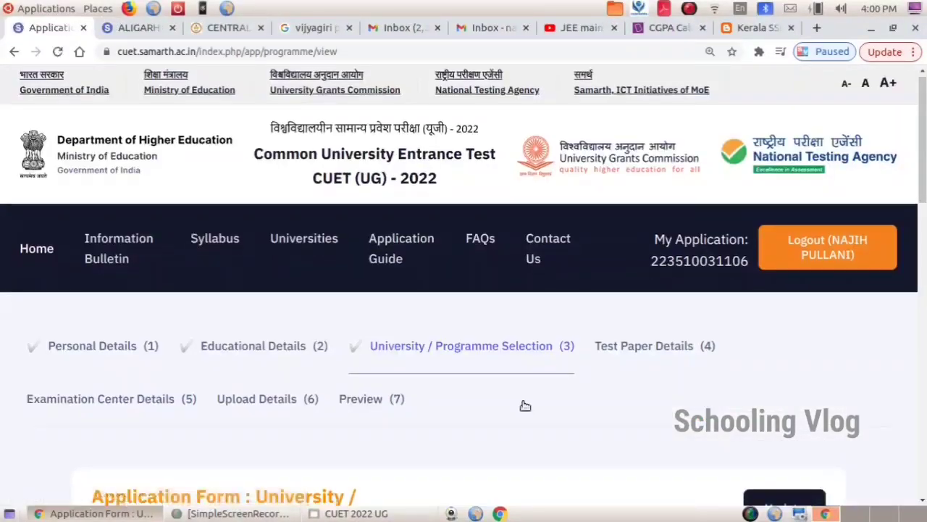
Review the University / Programme Selection summary, including the chosen universities and programmes and the options for updating or proceeding
scroll(522, 399, down, 3)
scroll(521, 397, down, 9)
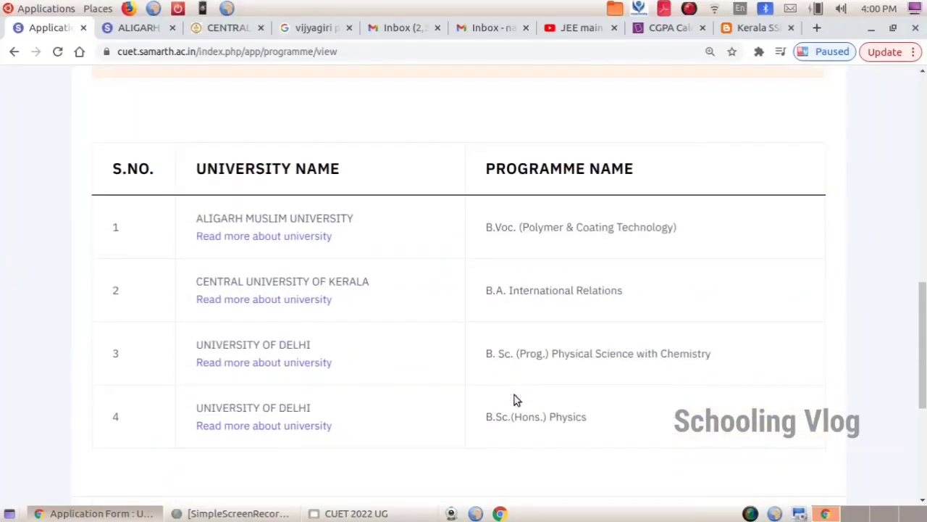
scroll(512, 396, down, 3)
scroll(512, 395, up, 4)
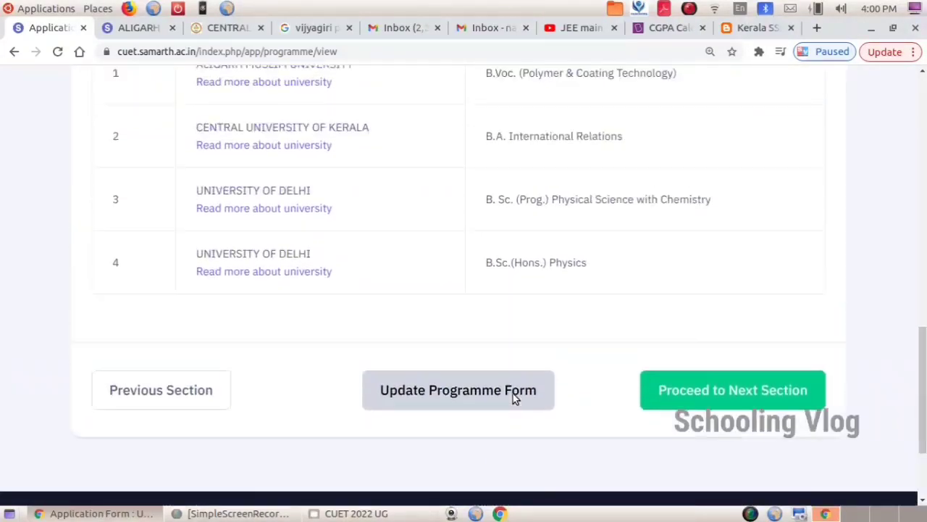
scroll(509, 407, up, 8)
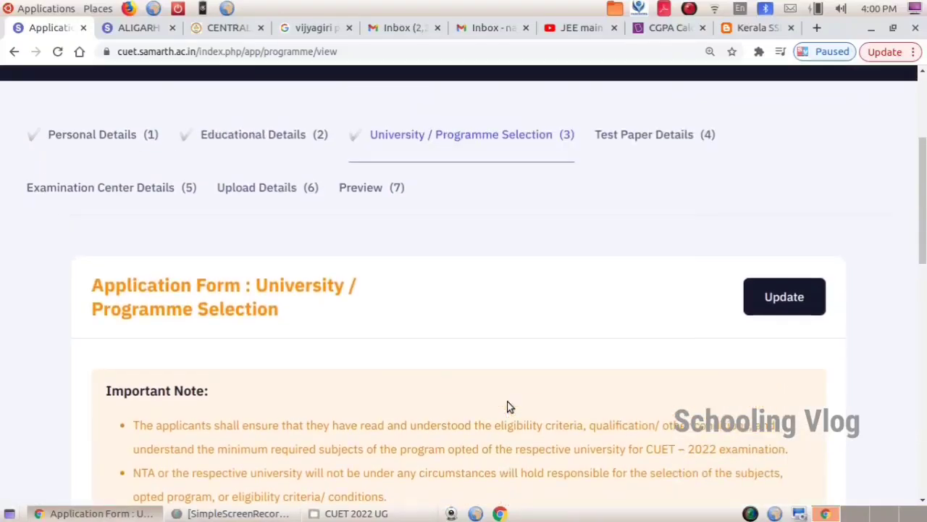
scroll(508, 407, down, 8)
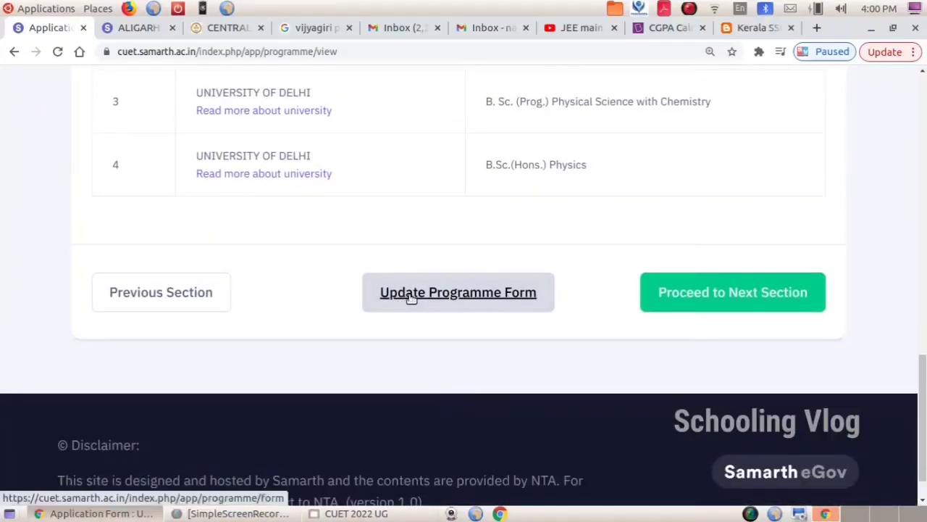
Reopen the programme form for updating and open the further information about Central University of Kerala
click(410, 298)
scroll(507, 337, down, 8)
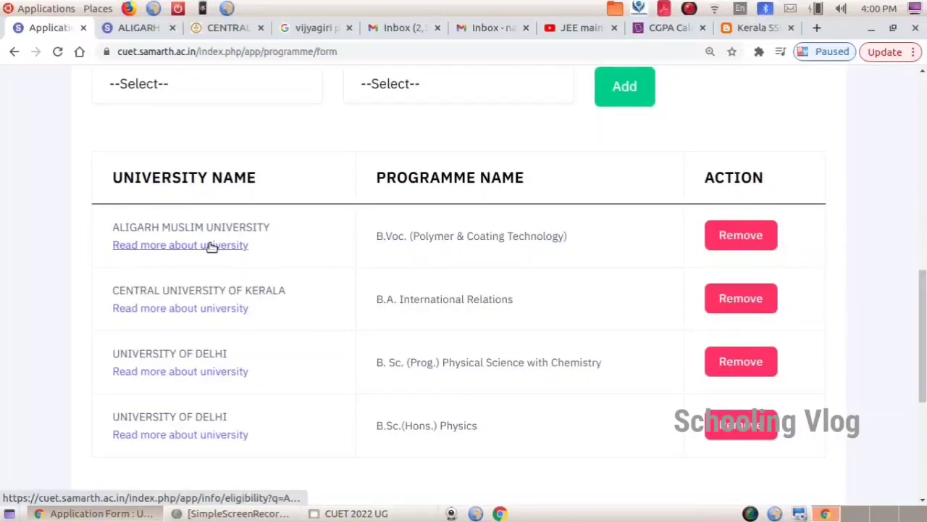
click(181, 309)
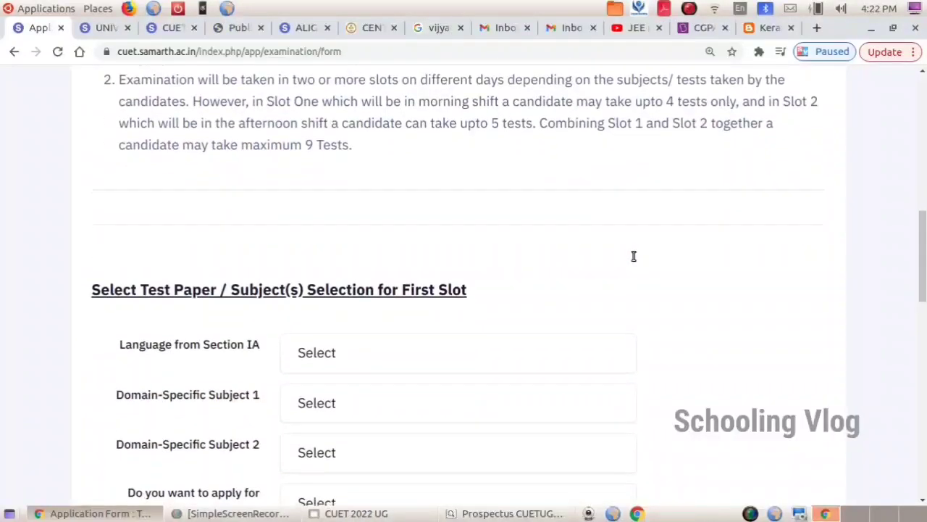
Set the first slot's Language from Section IA to 101 : English
scroll(386, 302, down, 1)
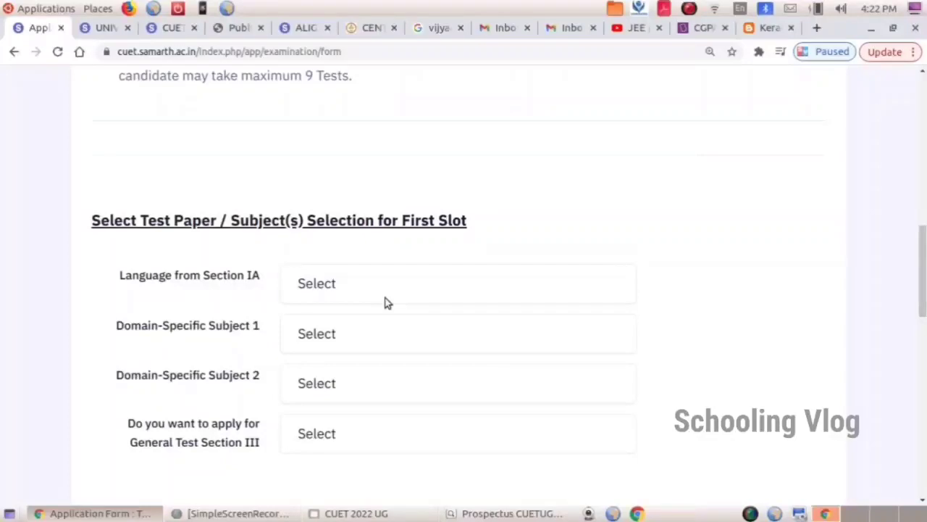
click(380, 293)
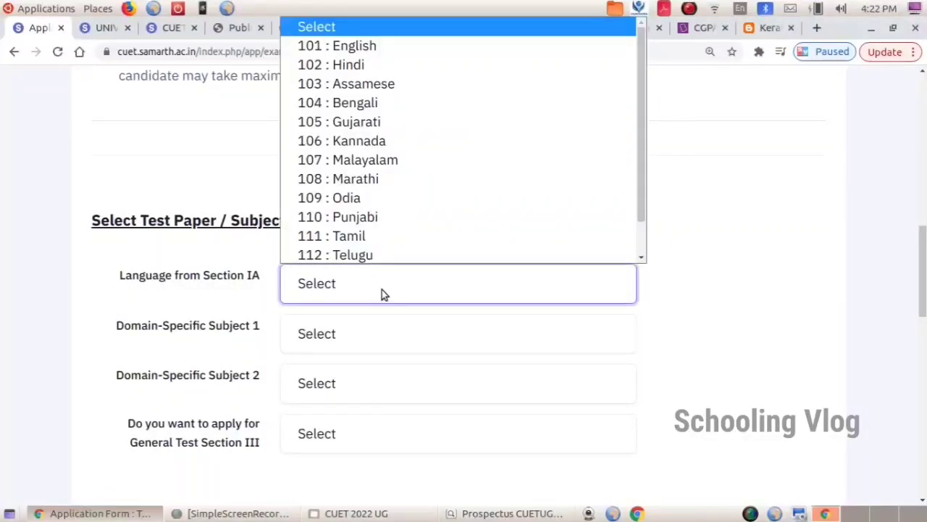
click(384, 46)
Set the first slot's Domain-Specific Subject 1 to 322 : Physics
scroll(661, 338, down, 2)
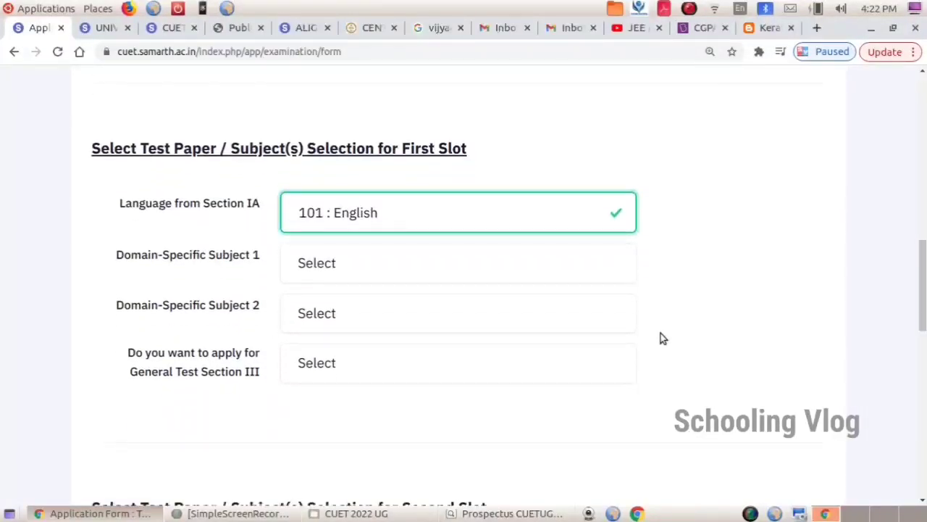
click(447, 186)
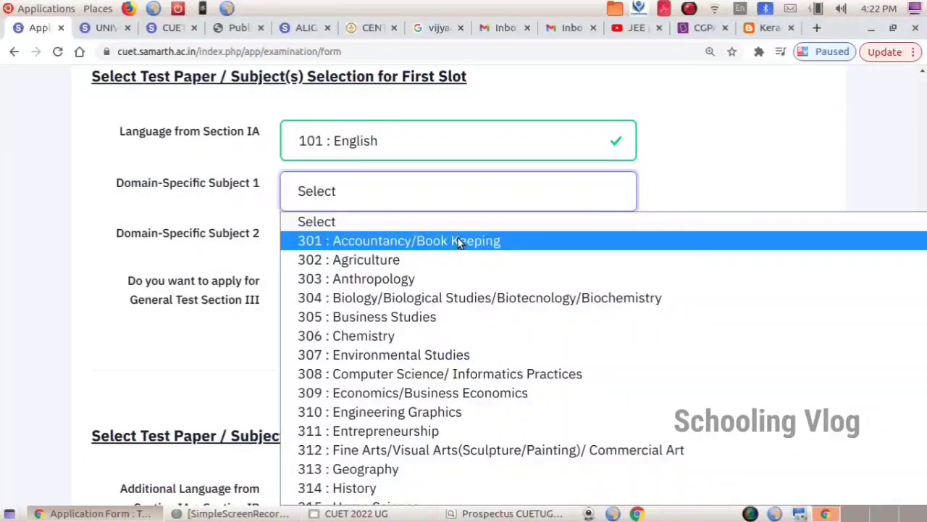
scroll(487, 334, down, 6)
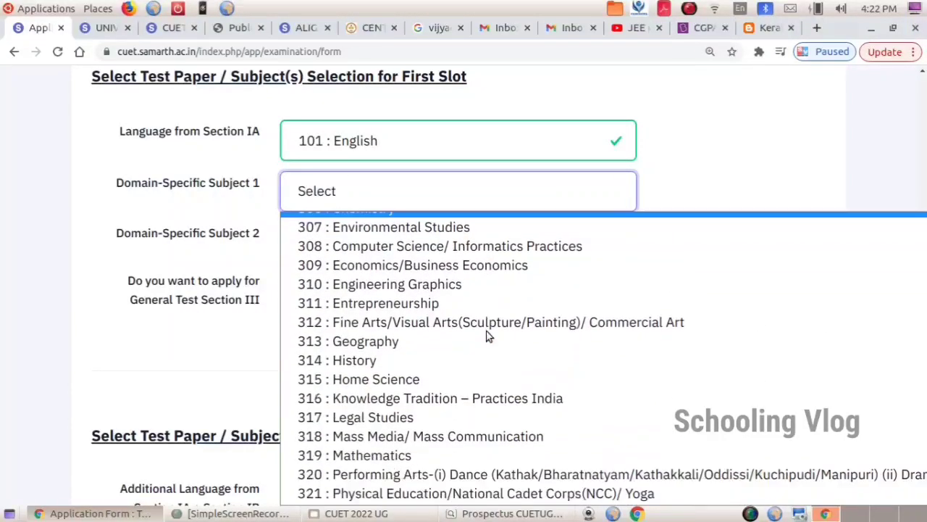
scroll(487, 334, down, 1)
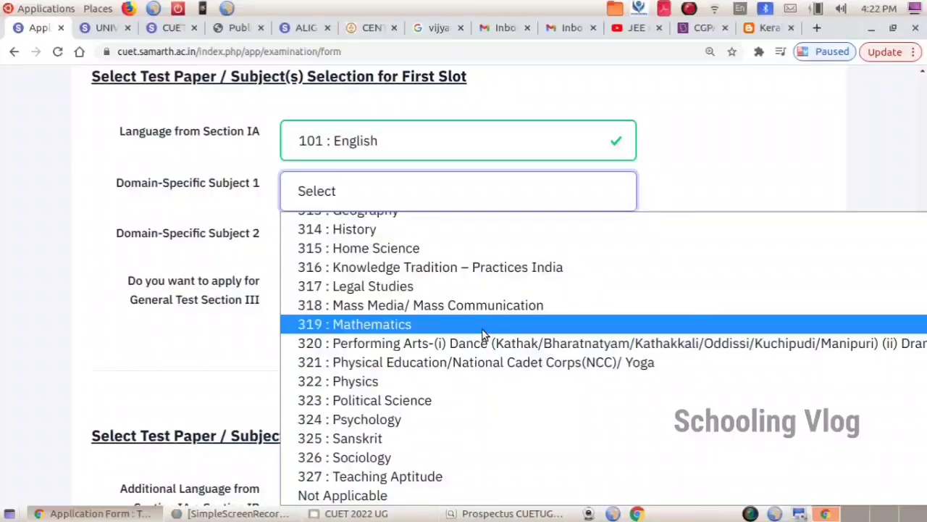
scroll(485, 333, up, 4)
scroll(481, 328, up, 3)
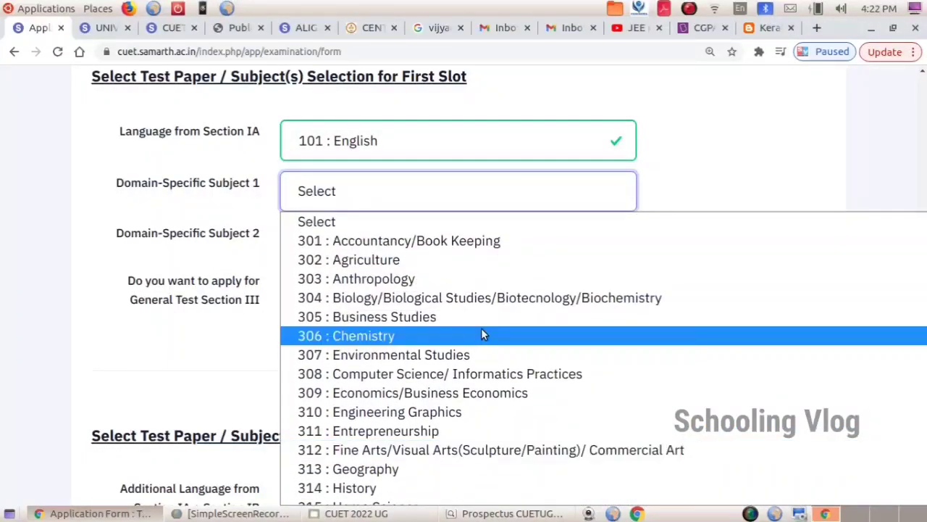
scroll(481, 327, down, 2)
scroll(484, 333, down, 3)
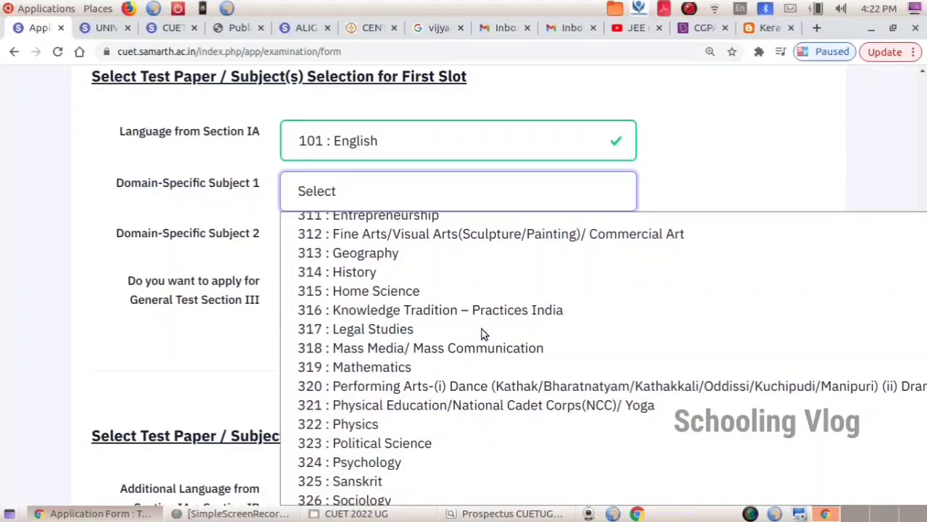
click(433, 424)
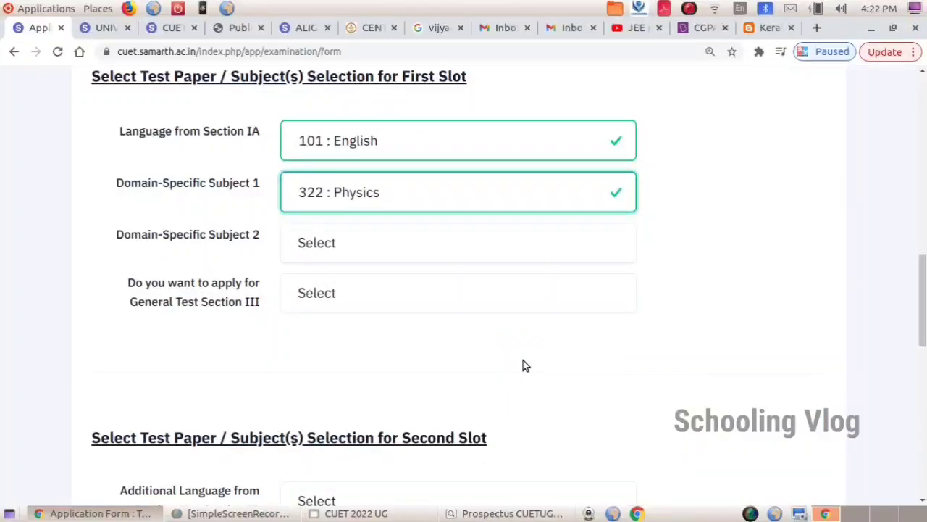
Set the first slot's Domain-Specific Subject 2 to 306 : Chemistry and choose Yes for General Test Section III
click(521, 244)
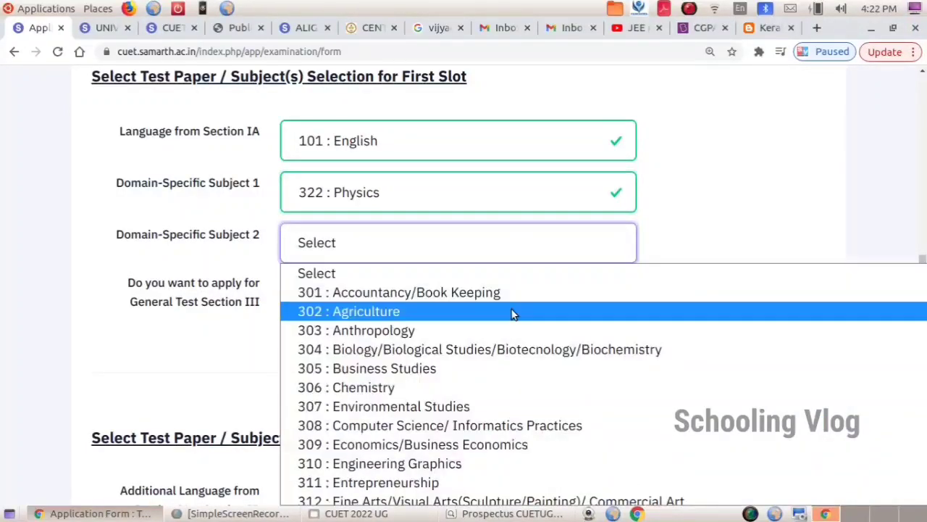
scroll(510, 329, down, 1)
click(494, 352)
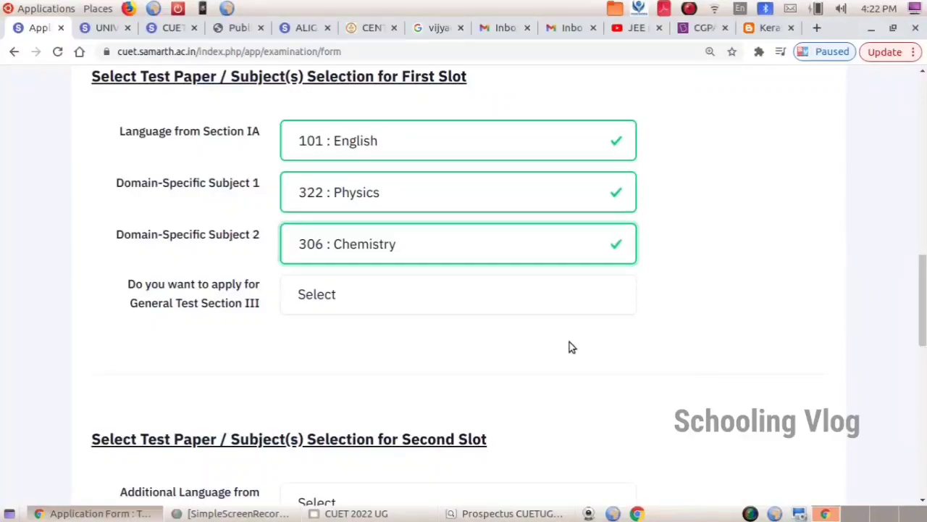
click(384, 294)
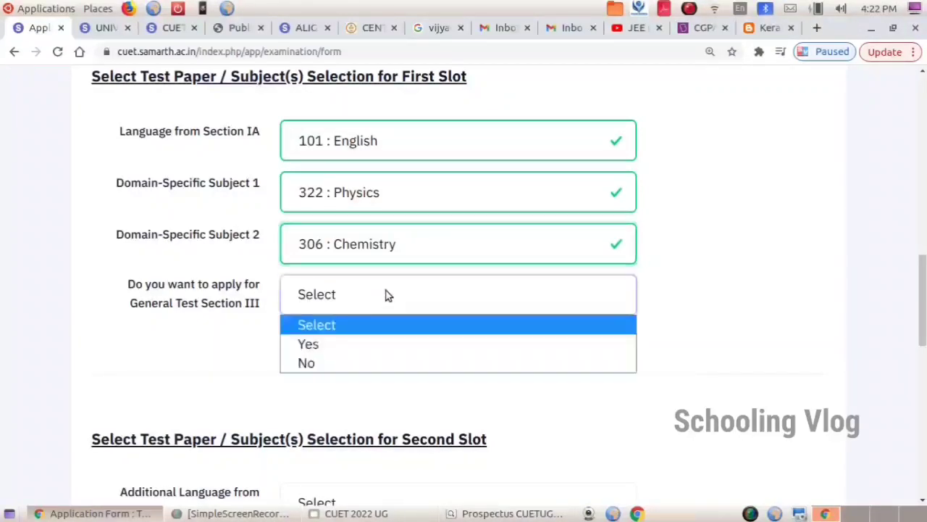
click(354, 343)
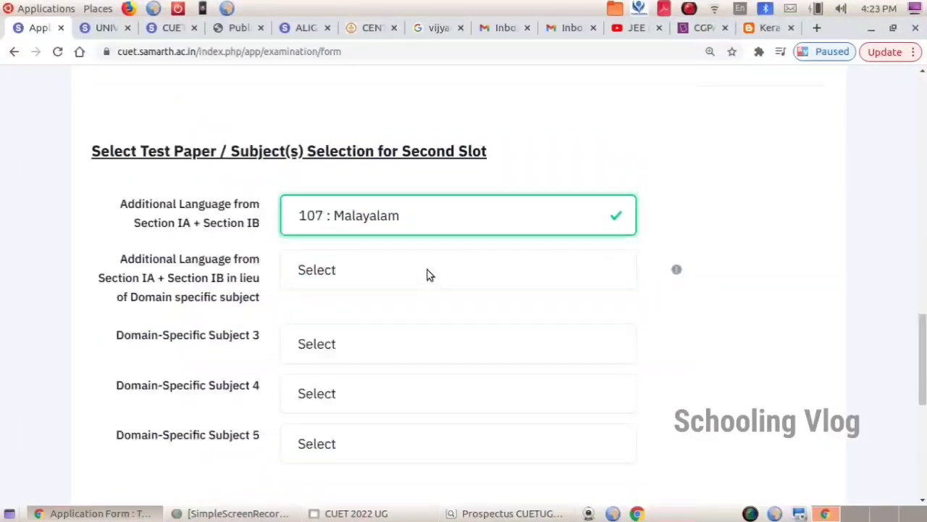
Set the second slot's additional language in lieu of a domain-specific subject to 201 : Arabic
click(428, 270)
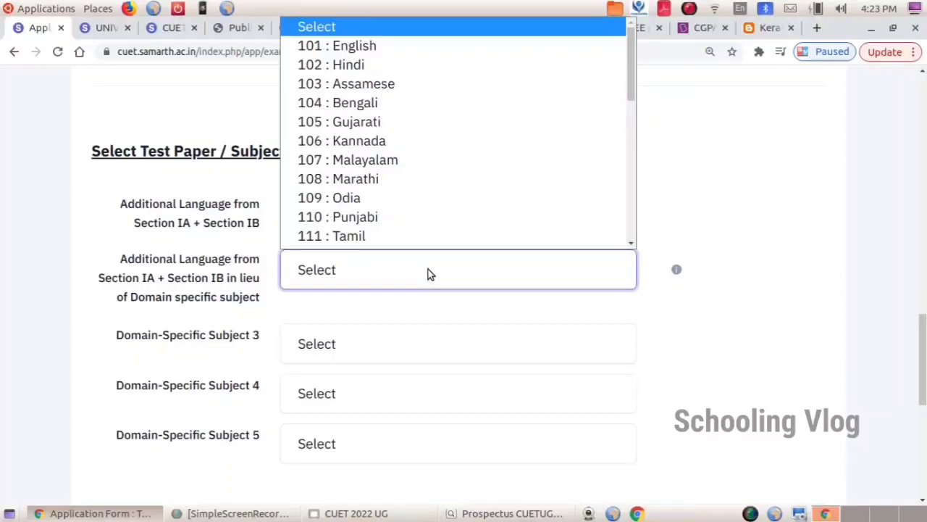
scroll(561, 215, down, 1)
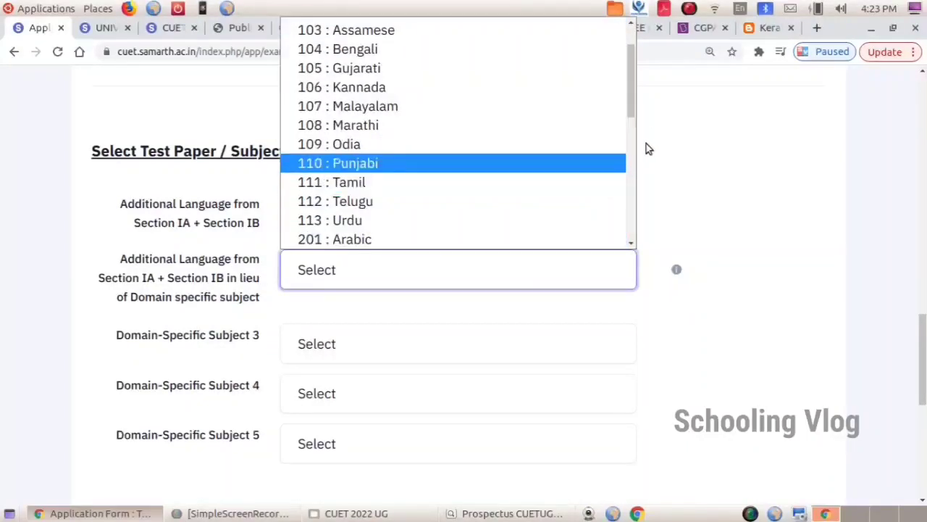
click(610, 64)
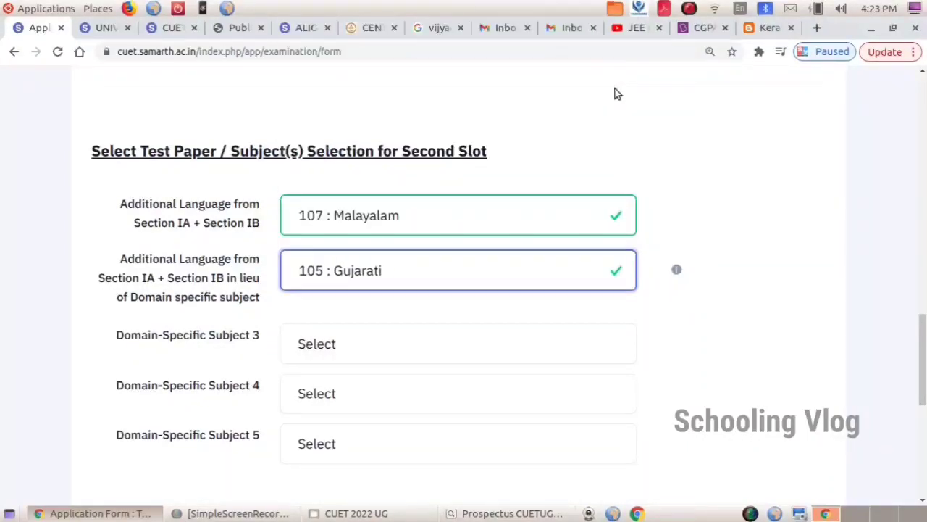
click(552, 283)
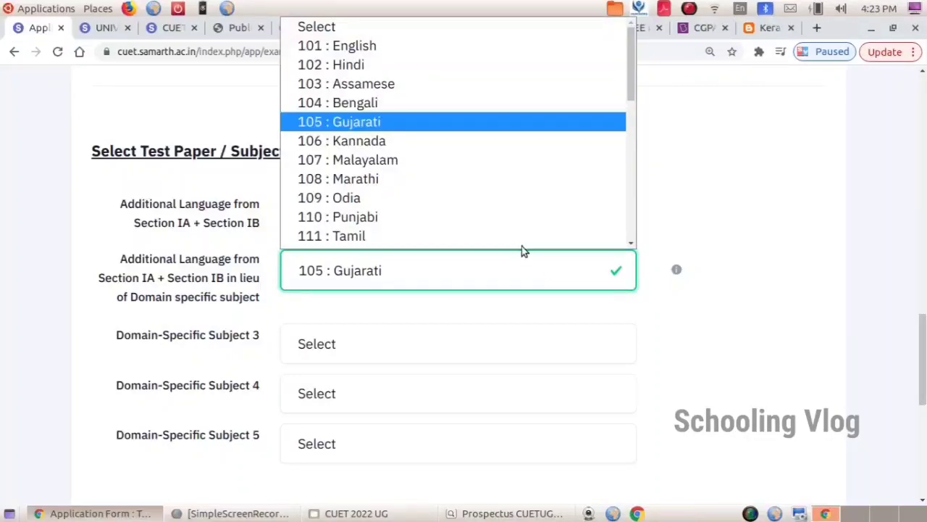
scroll(490, 228, down, 1)
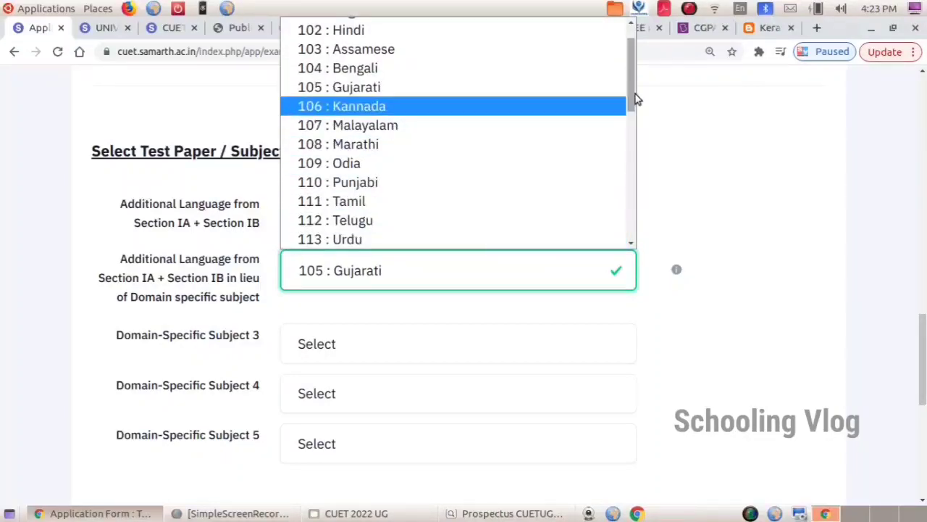
drag(633, 97, 590, 25)
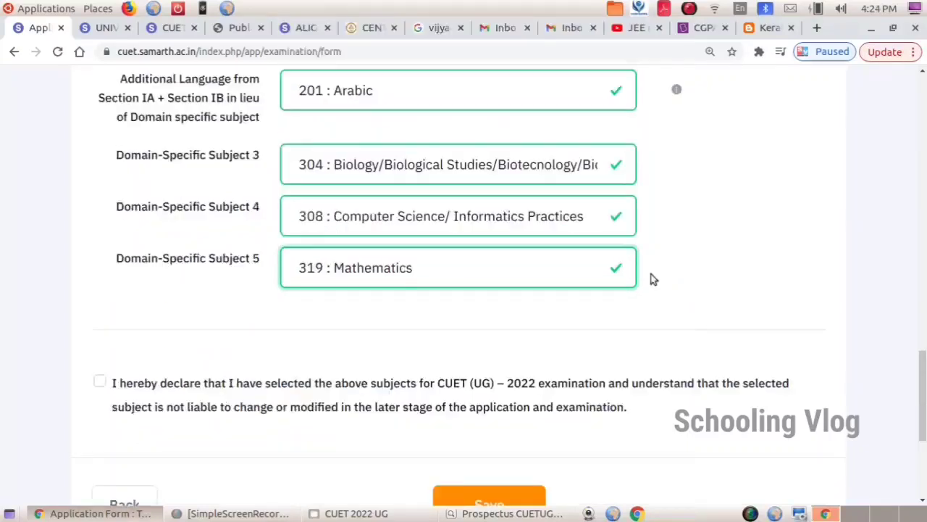
Review the second slot's test paper selections, including the additional languages, domain-specific subjects and declaration
scroll(650, 278, down, 1)
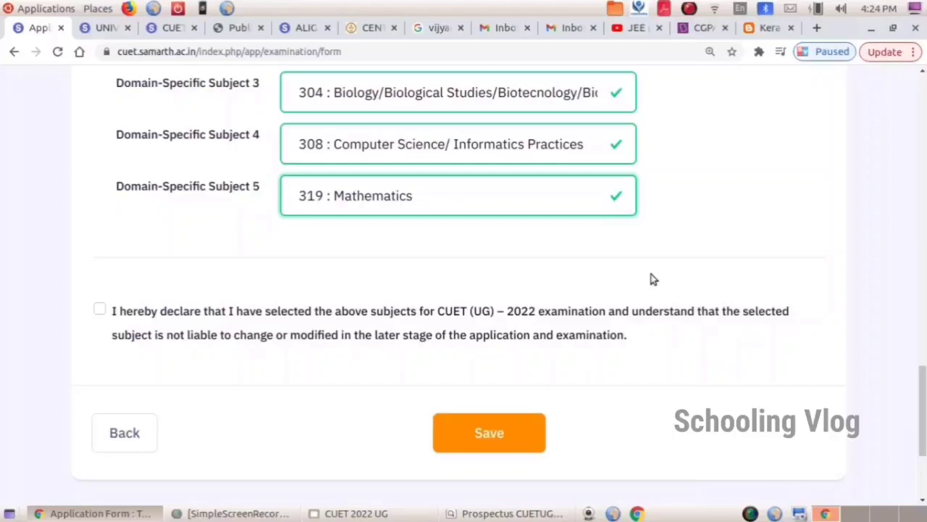
scroll(651, 278, up, 7)
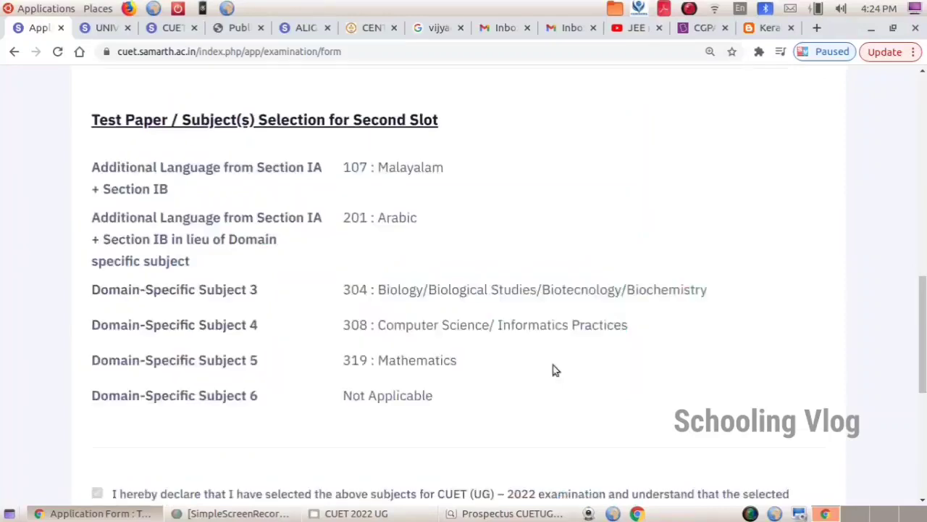
scroll(554, 369, down, 4)
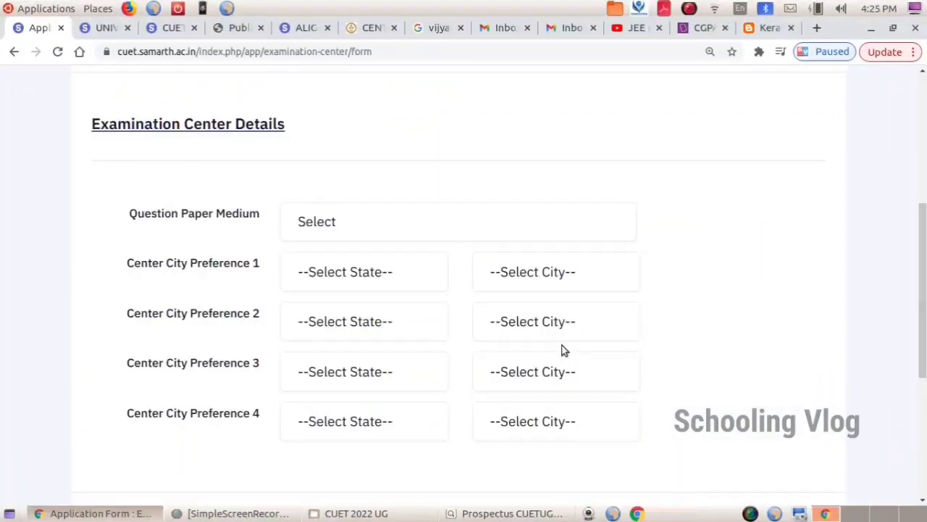
Save the examination center details with English as the medium and four Kerala city preferences, and proceed to the document upload section
scroll(564, 351, down, 3)
scroll(564, 351, up, 2)
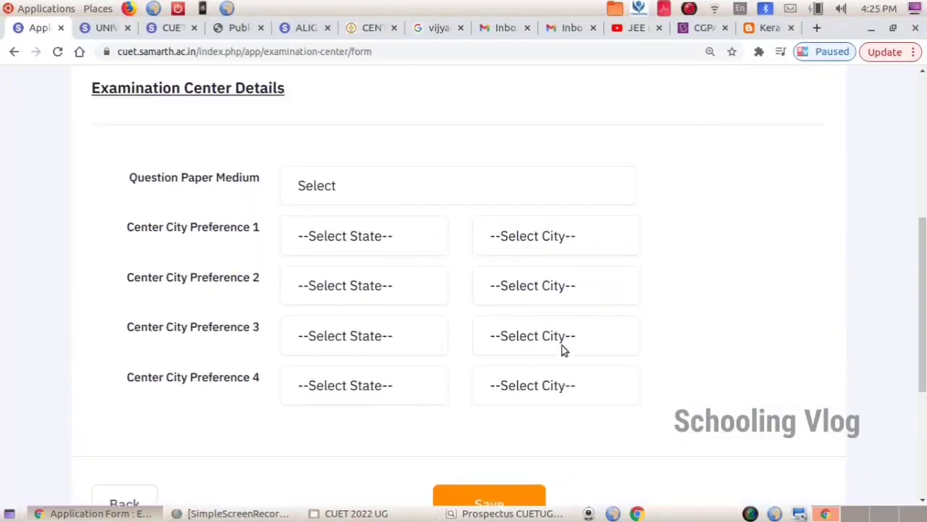
scroll(564, 351, down, 1)
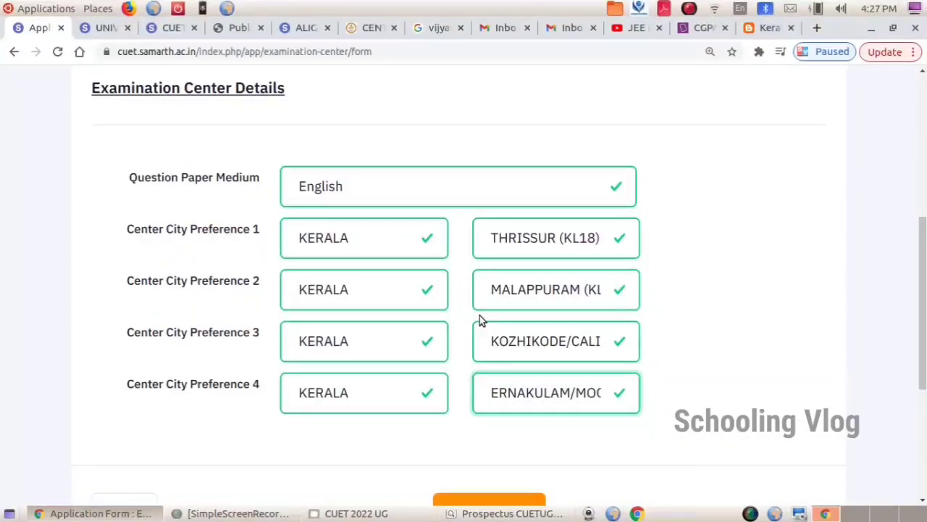
scroll(479, 317, down, 1)
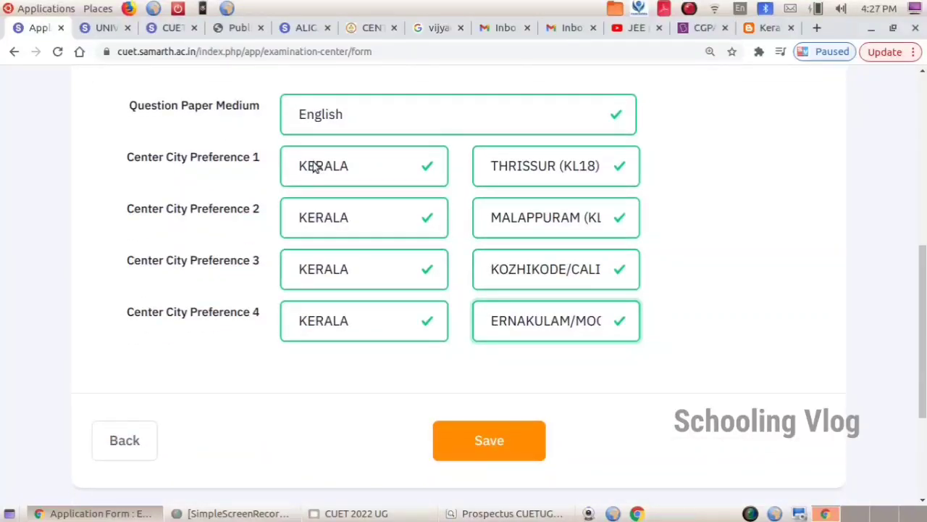
click(489, 440)
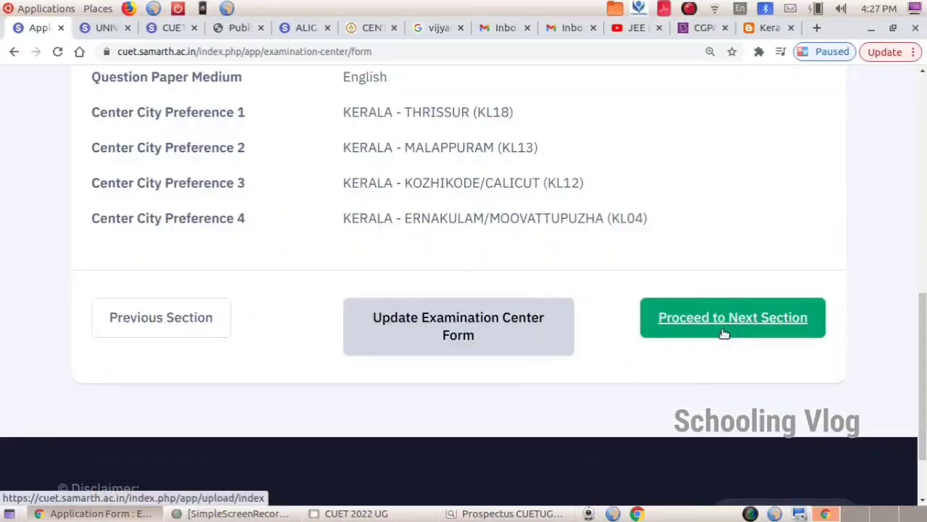
click(729, 326)
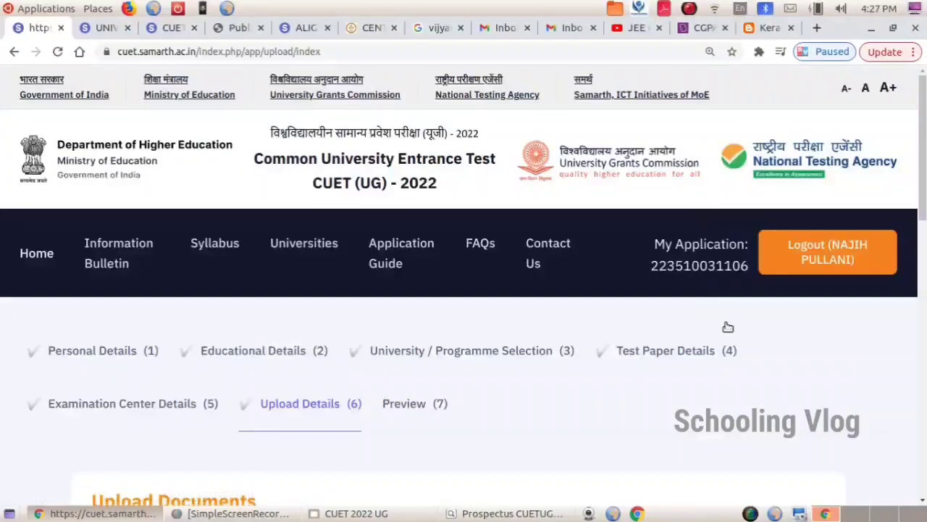
Review the upload instructions, accepted formats and file entries for the candidate's photograph, signature, Class X certificate and OBC-NCL category certificate
scroll(417, 432, down, 6)
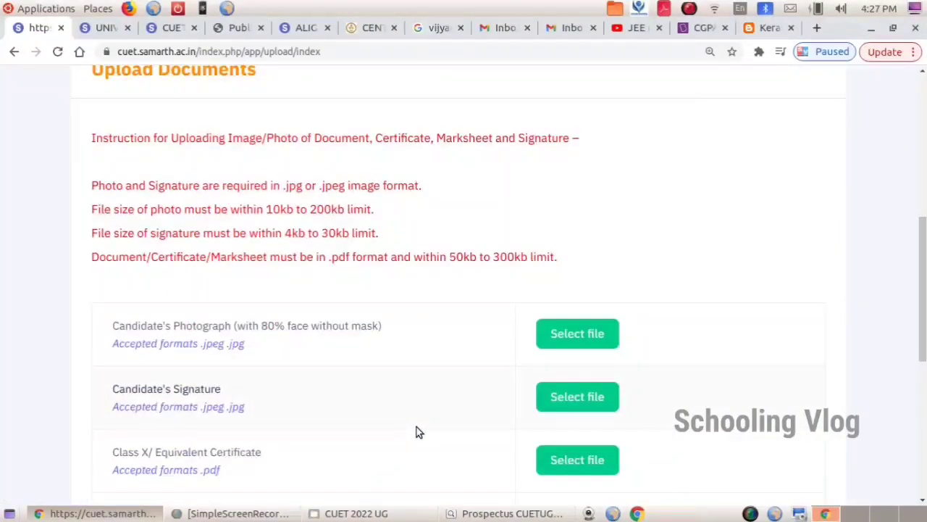
scroll(416, 427, down, 5)
scroll(415, 427, up, 2)
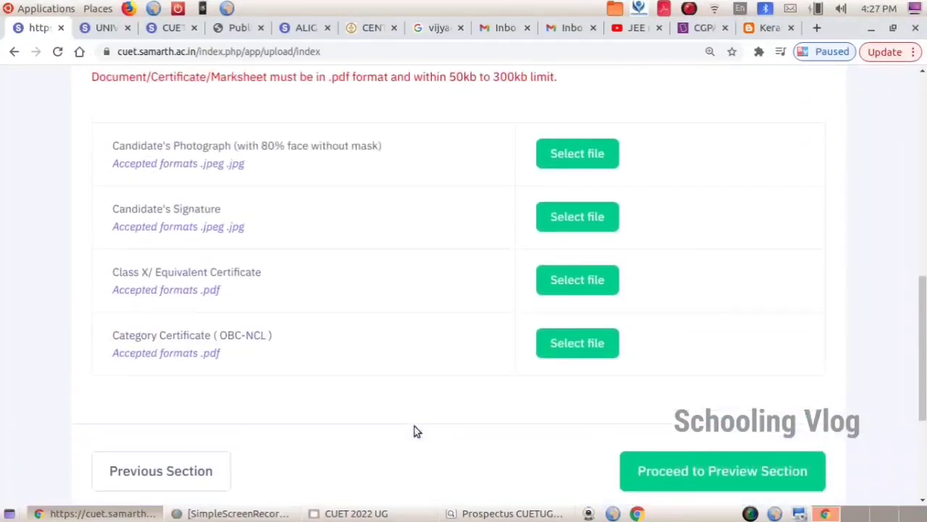
scroll(414, 431, up, 3)
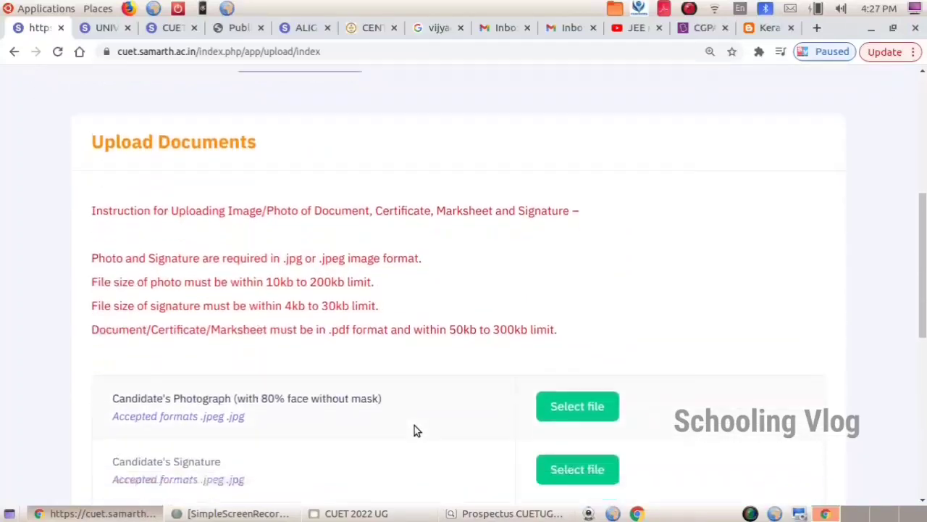
scroll(415, 431, down, 4)
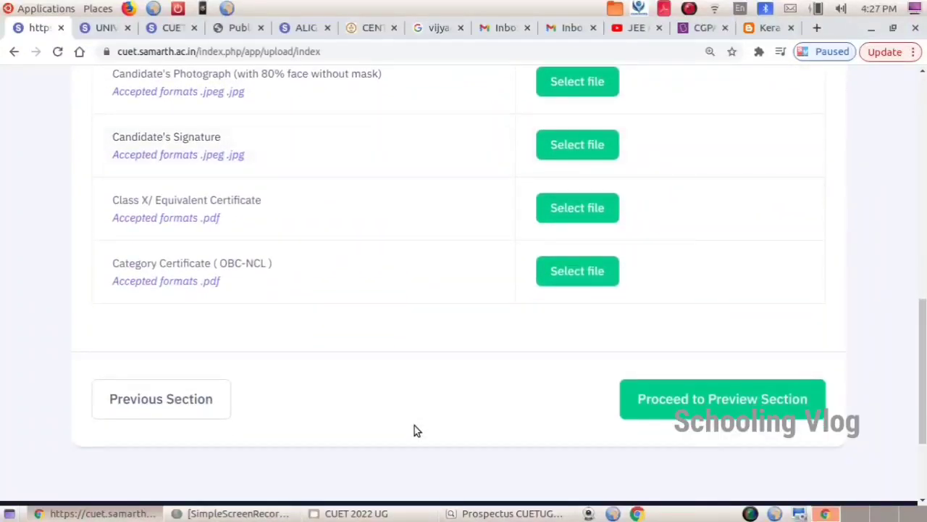
scroll(505, 296, up, 2)
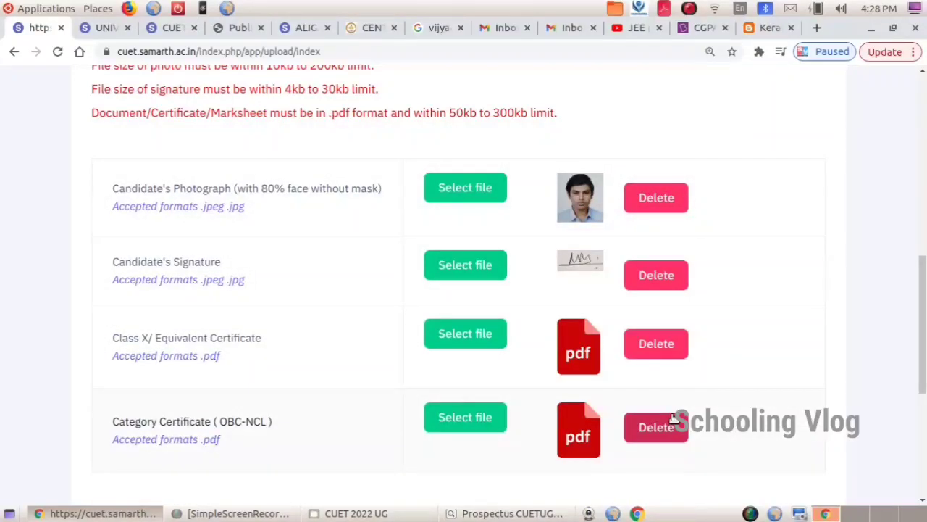
scroll(672, 418, down, 3)
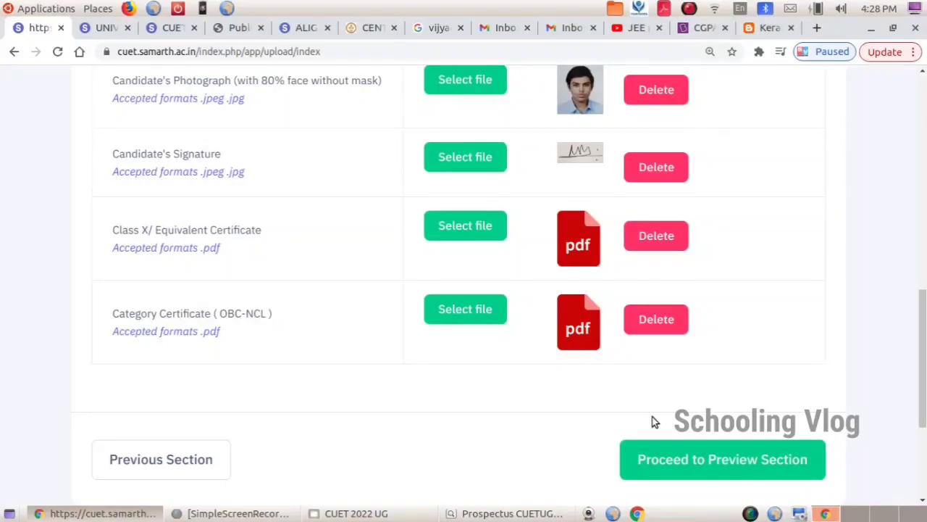
scroll(654, 422, down, 3)
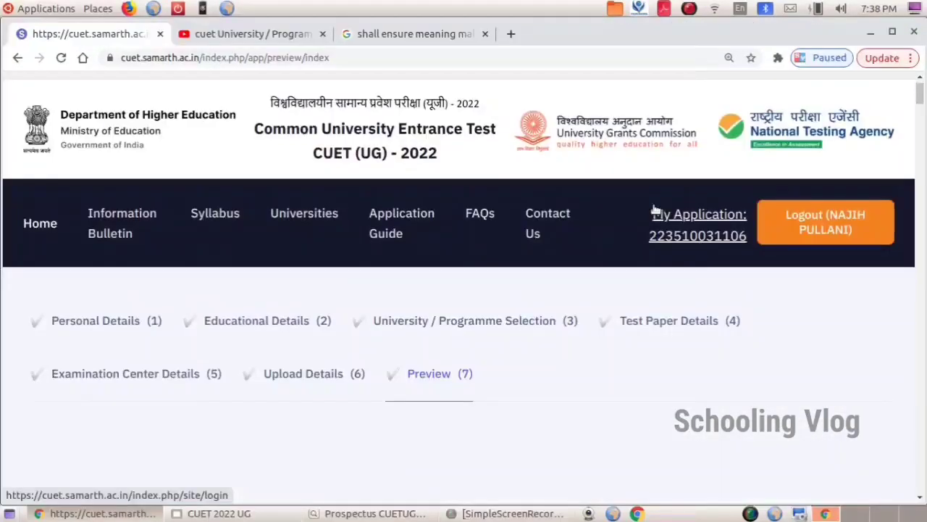
Review the application preview and accept the declaration authorising NTA to share application details and results with the chosen universities
scroll(655, 210, down, 2)
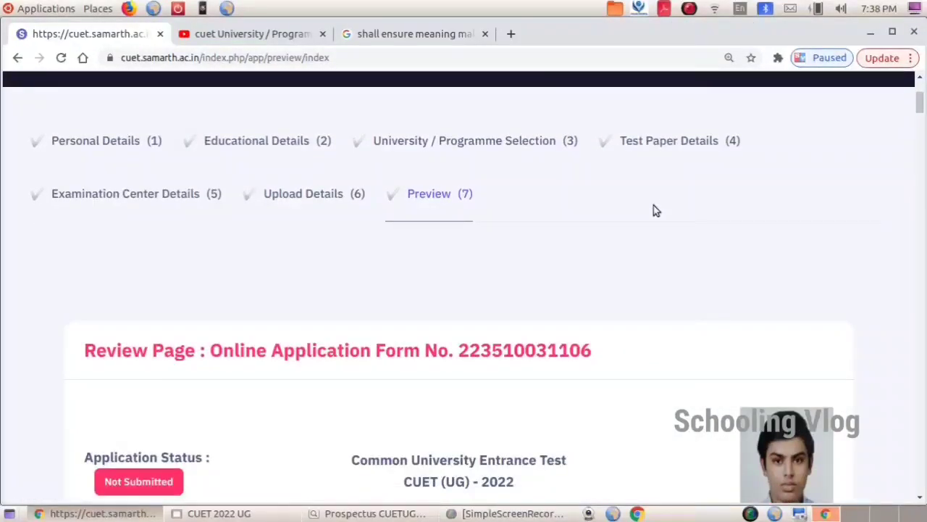
scroll(654, 206, down, 3)
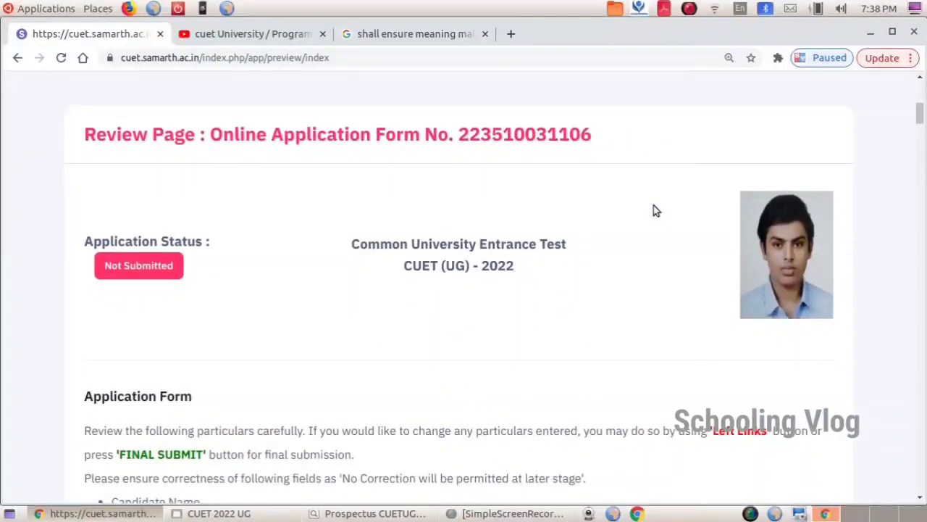
scroll(654, 210, down, 2)
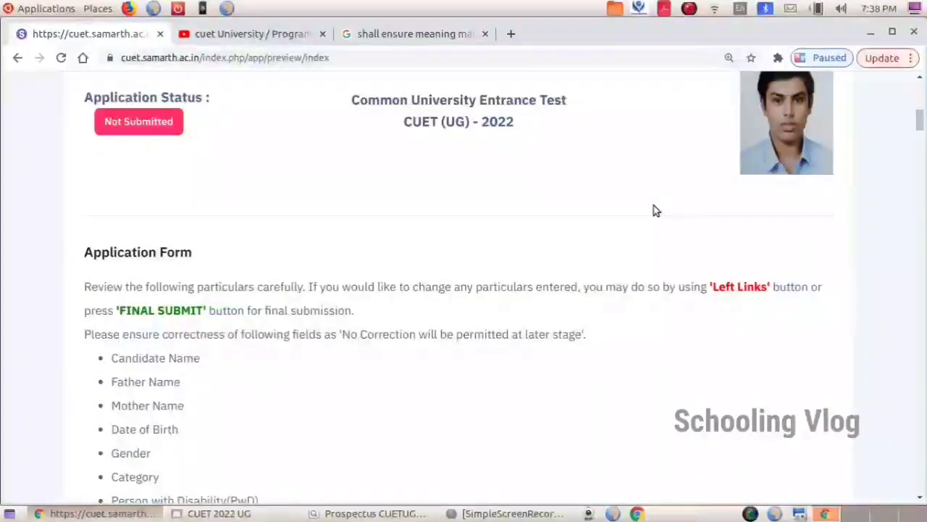
scroll(654, 210, down, 5)
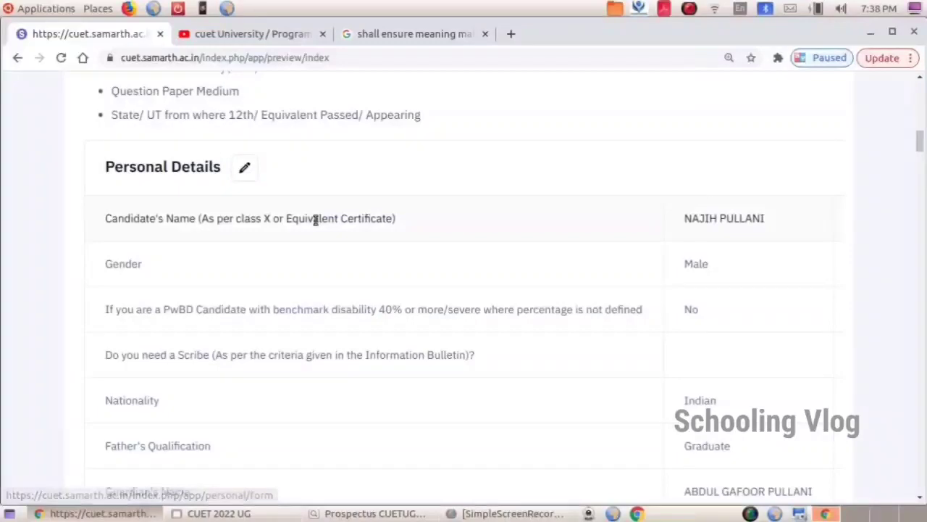
scroll(313, 221, down, 15)
scroll(246, 361, down, 10)
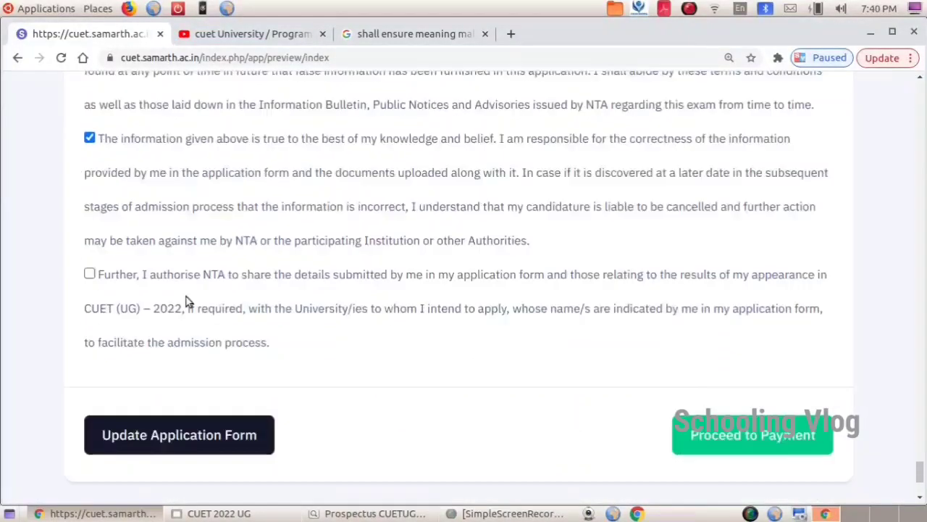
click(92, 273)
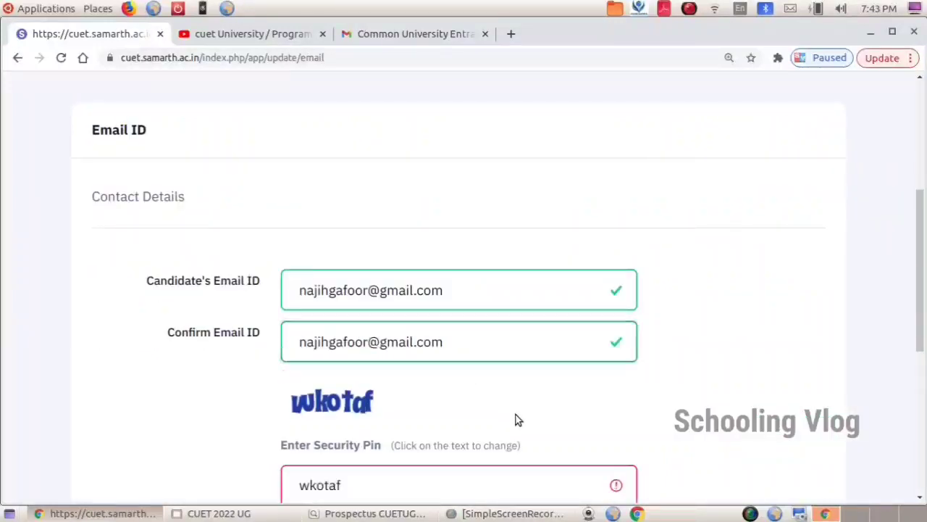
Submit the candidate's email ID for verification from the contact details form
scroll(496, 379, down, 4)
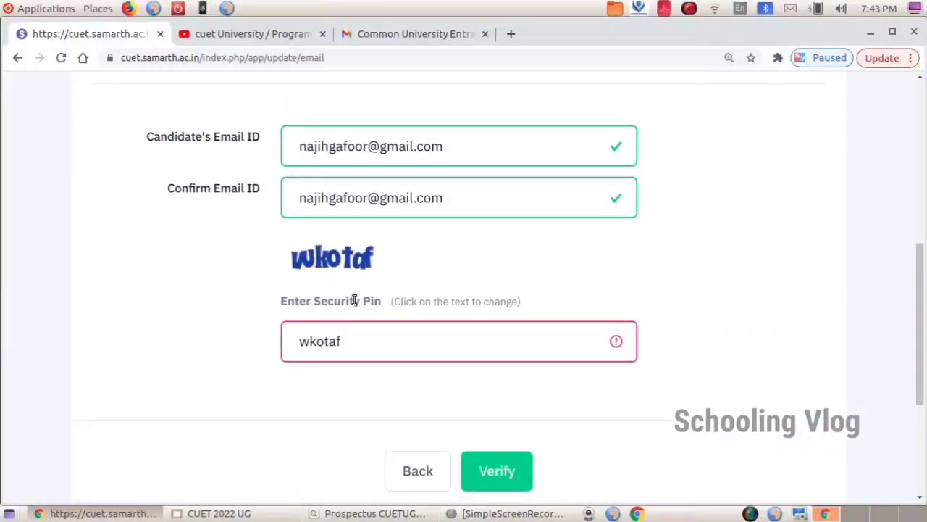
scroll(410, 315, up, 5)
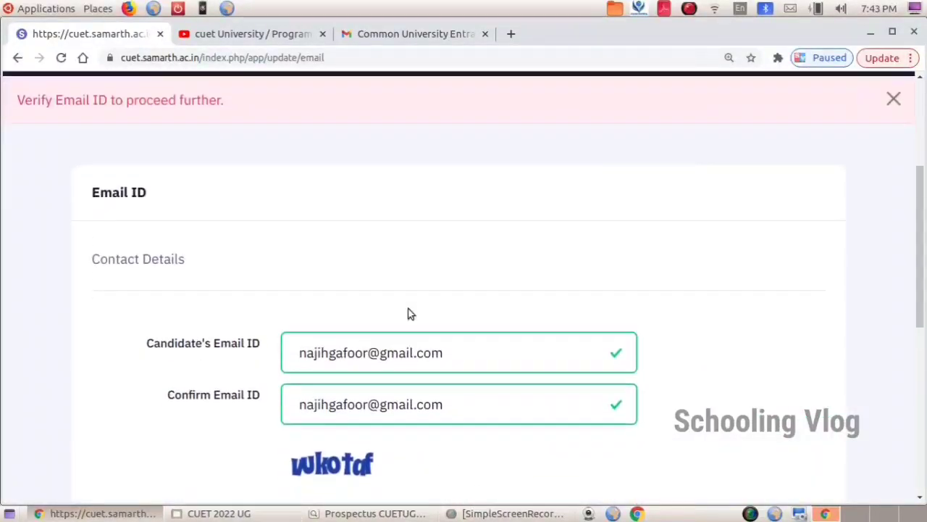
scroll(408, 313, down, 4)
scroll(403, 304, down, 4)
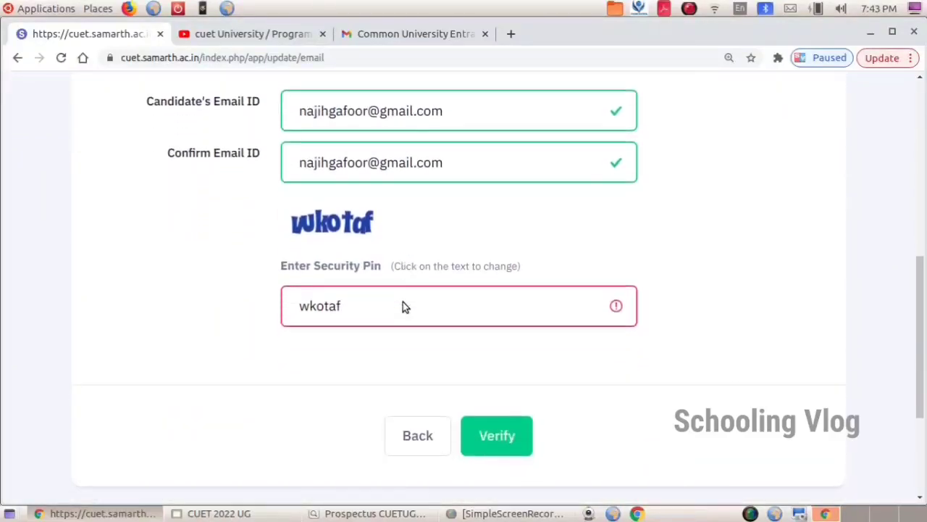
click(497, 371)
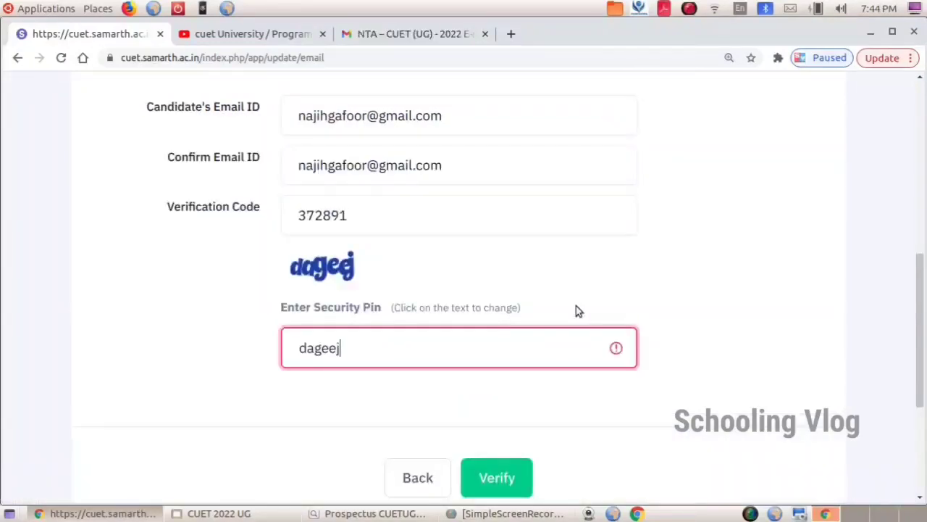
scroll(576, 305, down, 3)
scroll(574, 312, up, 3)
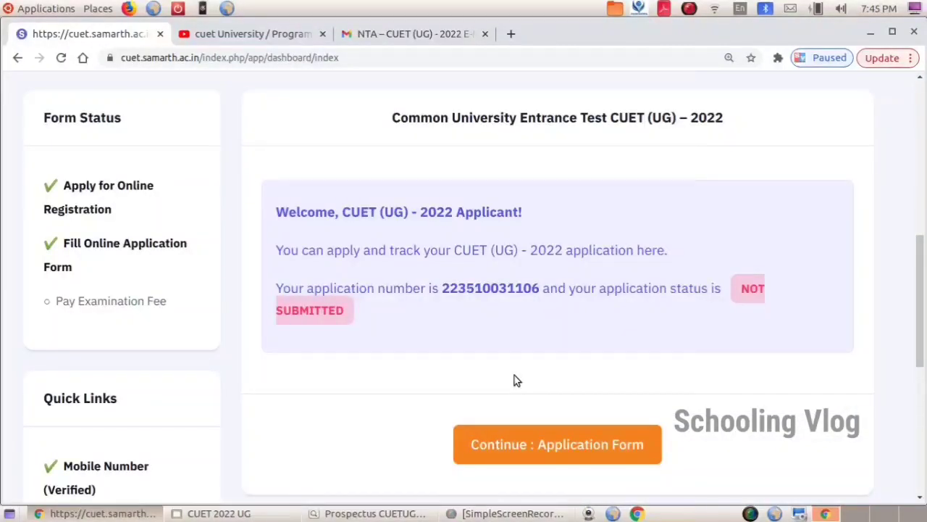
Continue the application form from the dashboard and go through the saved personal details to the end
scroll(512, 378, down, 1)
click(513, 391)
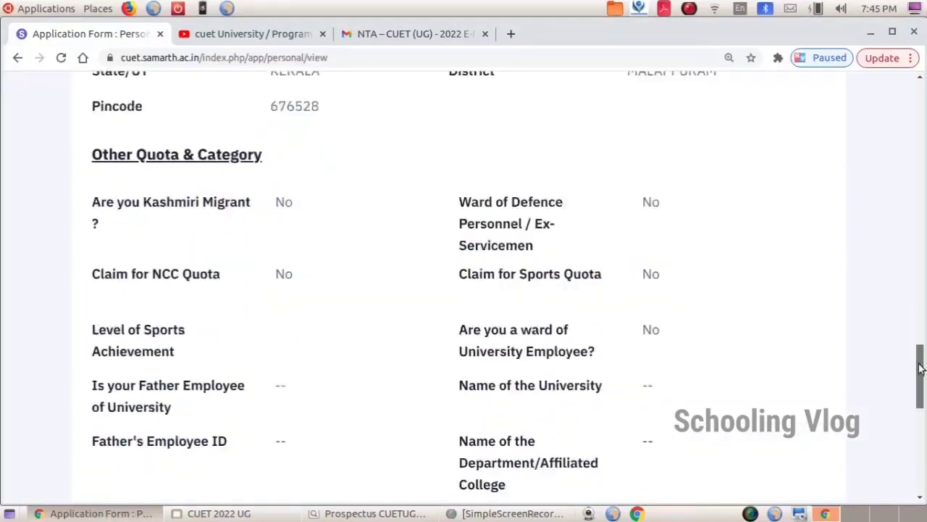
drag(922, 372, 923, 442)
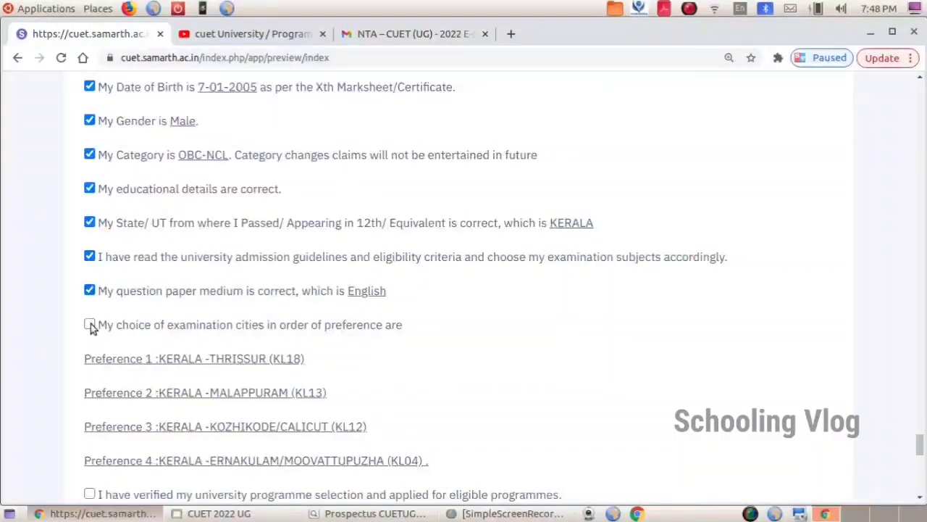
Accept the declarations on examination city preferences, university programme selection, reading the Information Bulletin, and correctness of the information given
click(89, 325)
scroll(362, 269, down, 5)
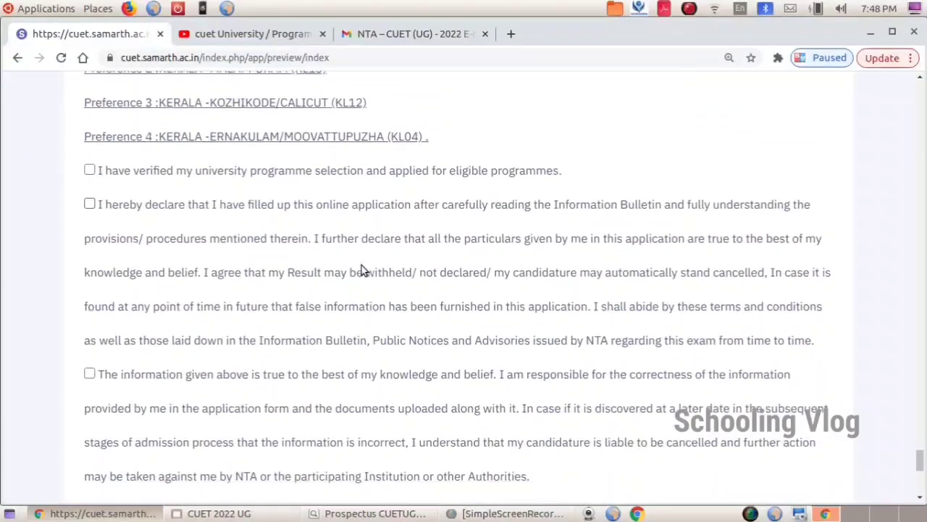
click(89, 171)
click(89, 204)
scroll(91, 202, down, 3)
click(89, 194)
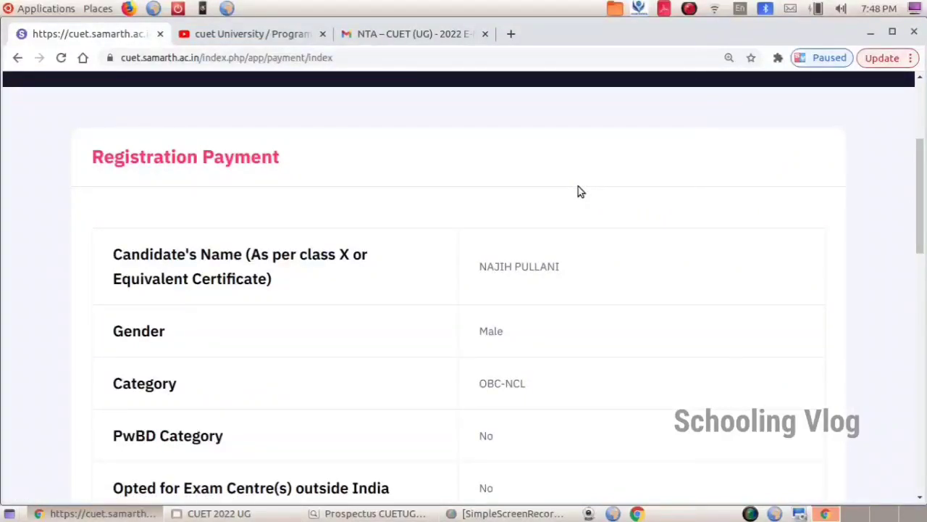
Review the registration fee breakdown, pay the examination fee through the State Bank payment system, and check the payment details
scroll(578, 190, down, 5)
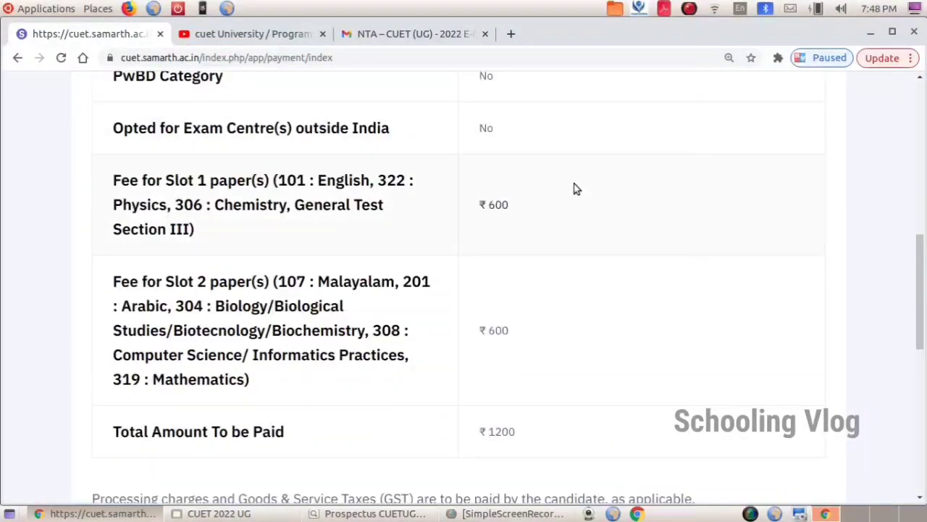
scroll(538, 297, down, 5)
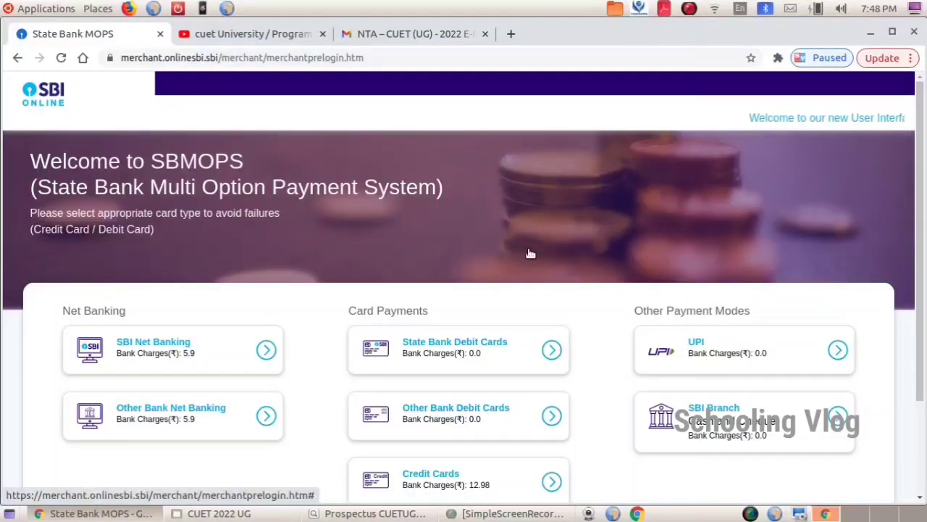
scroll(528, 252, down, 3)
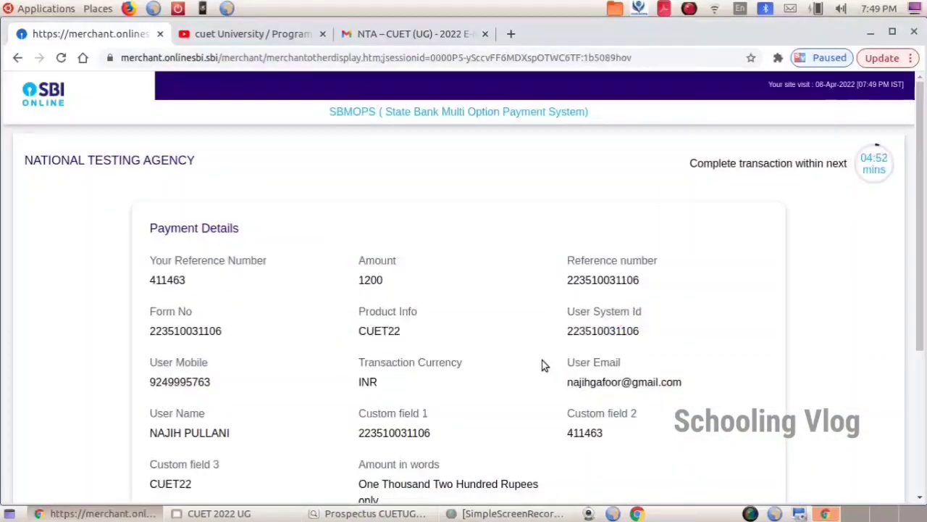
scroll(542, 365, down, 5)
scroll(542, 360, up, 2)
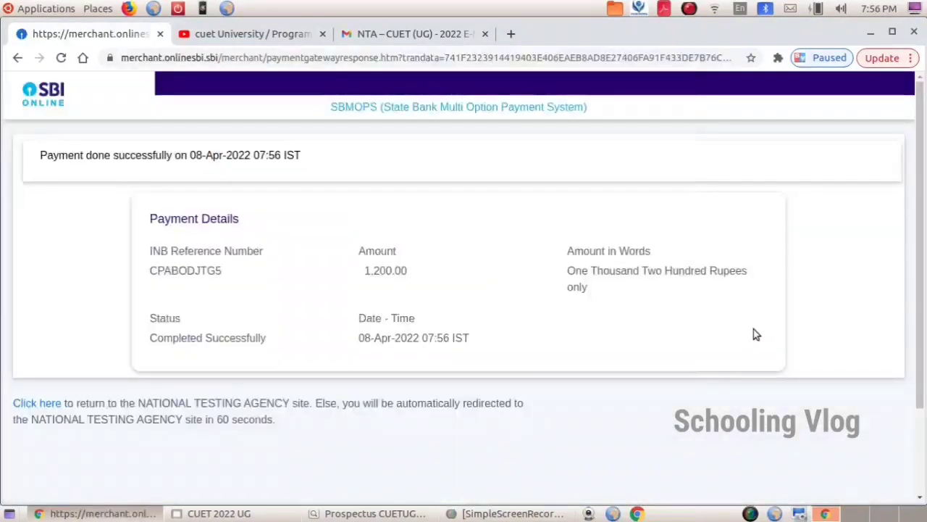
scroll(753, 333, down, 3)
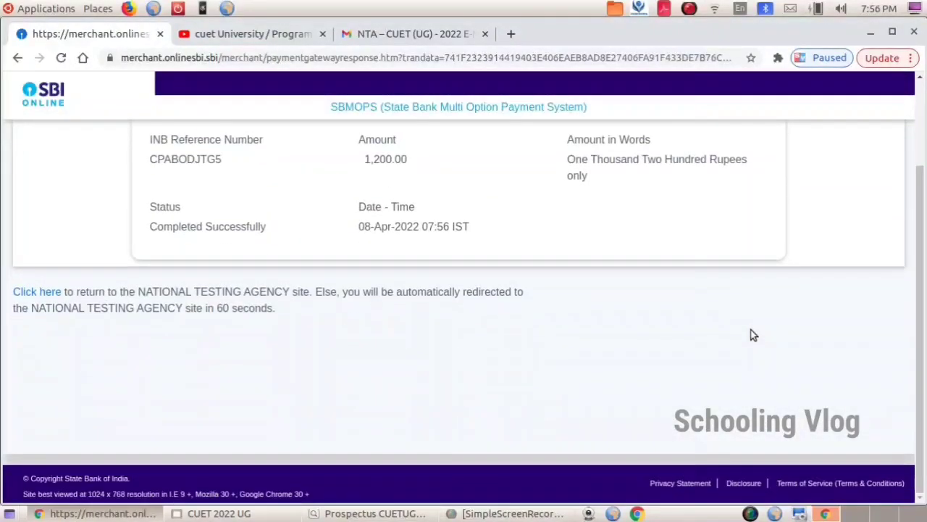
scroll(753, 335, up, 3)
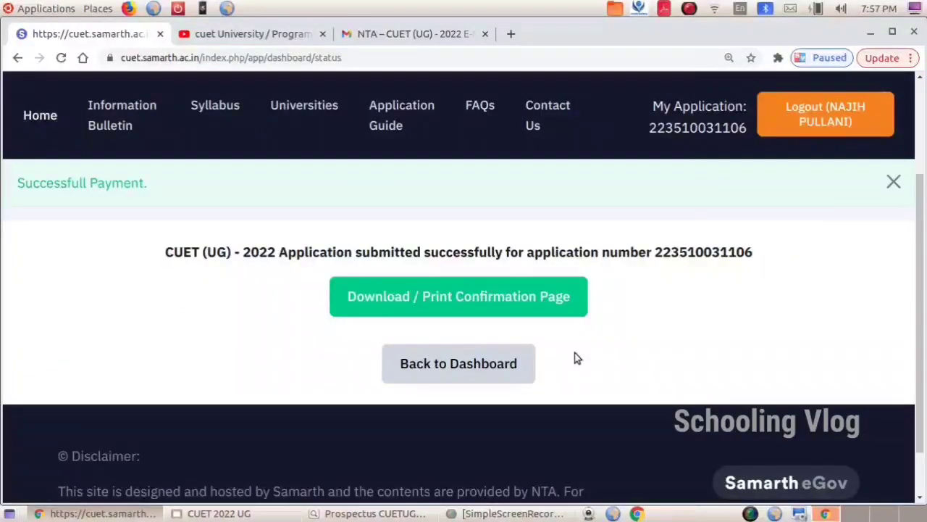
Check the application's submission page, then the dashboard's application status, form status and quick links
scroll(574, 357, up, 3)
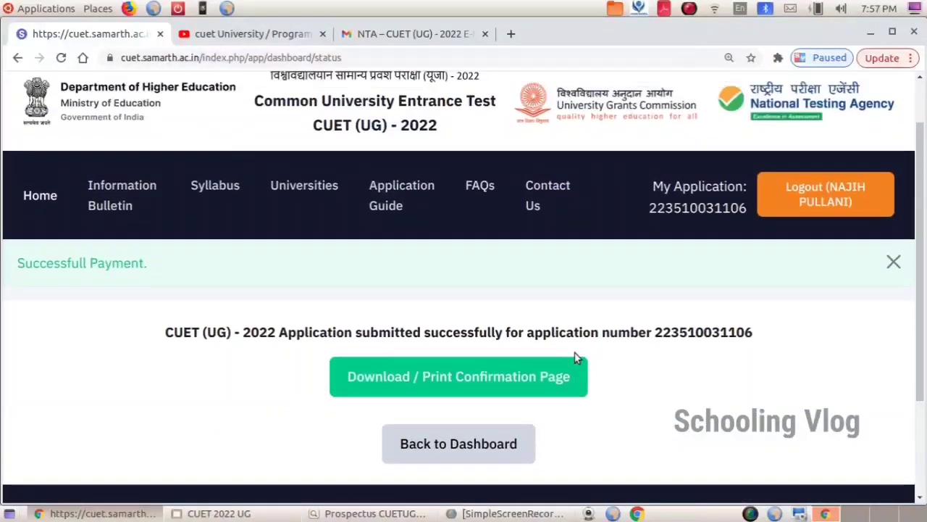
scroll(576, 353, down, 1)
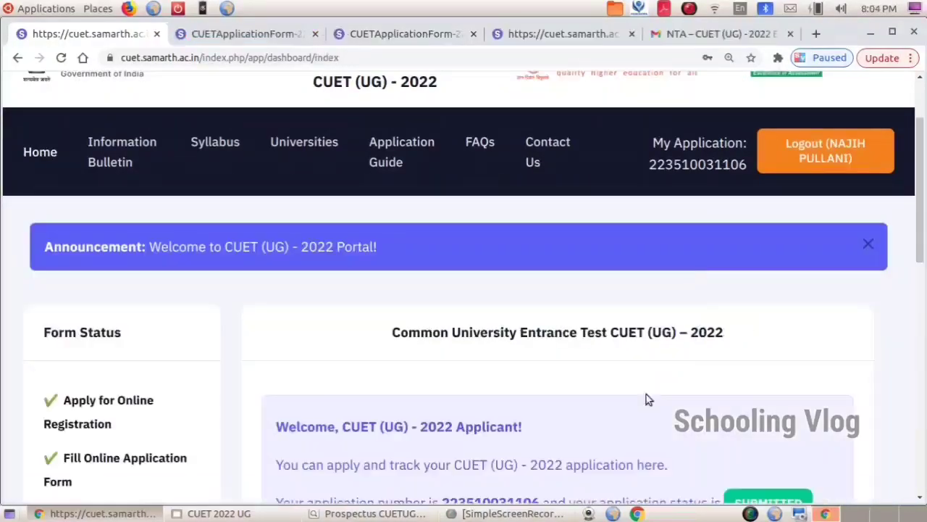
scroll(646, 394, down, 2)
scroll(647, 395, down, 3)
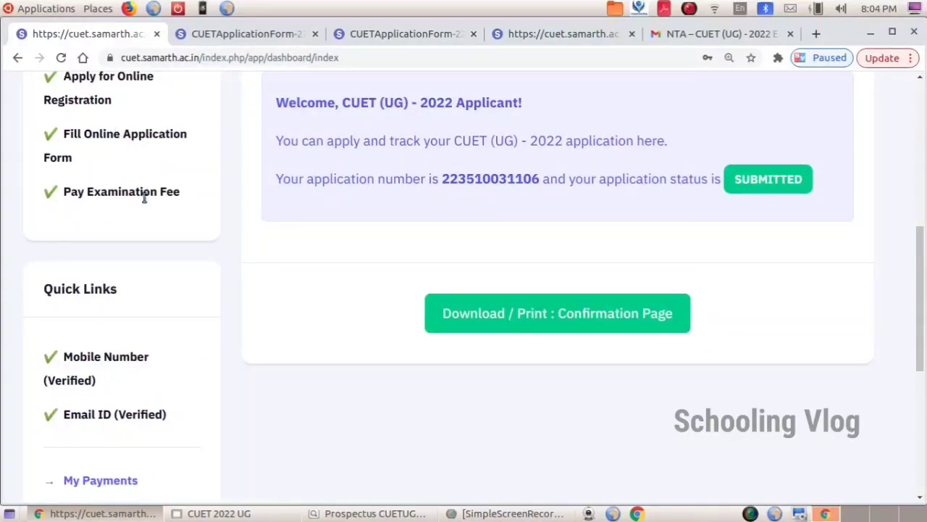
scroll(135, 234, down, 2)
scroll(119, 319, down, 2)
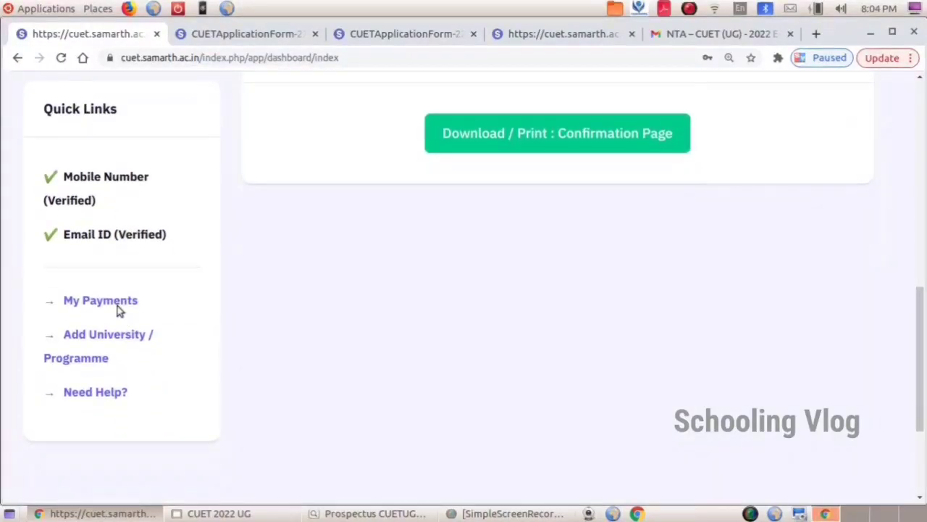